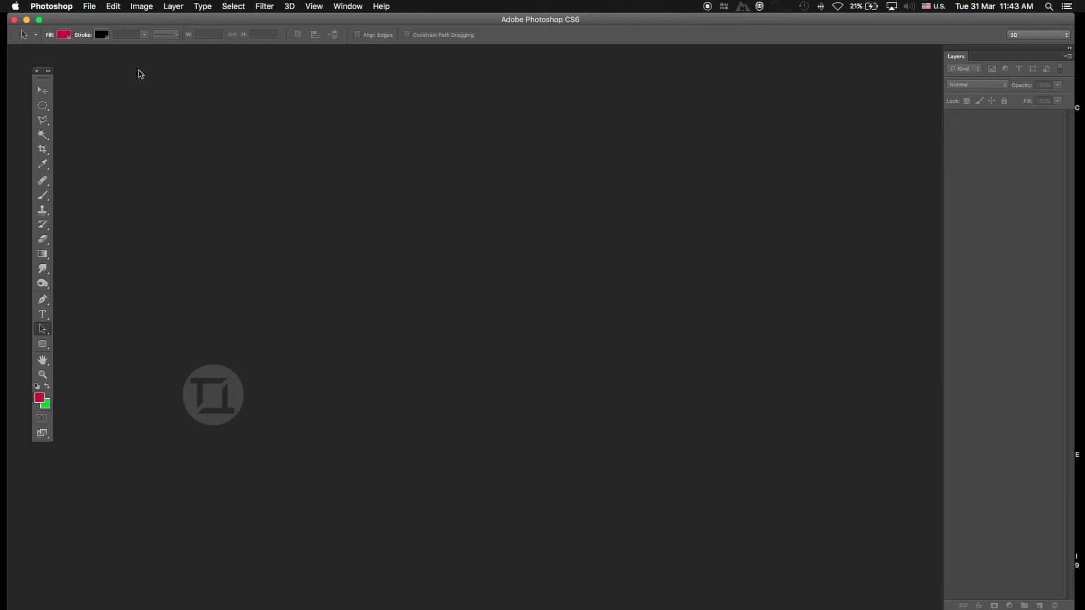
Step: Open the Instagram screenshot PNG from the Desktop
key("super+o")
left_click(395, 190)
left_click(560, 237)
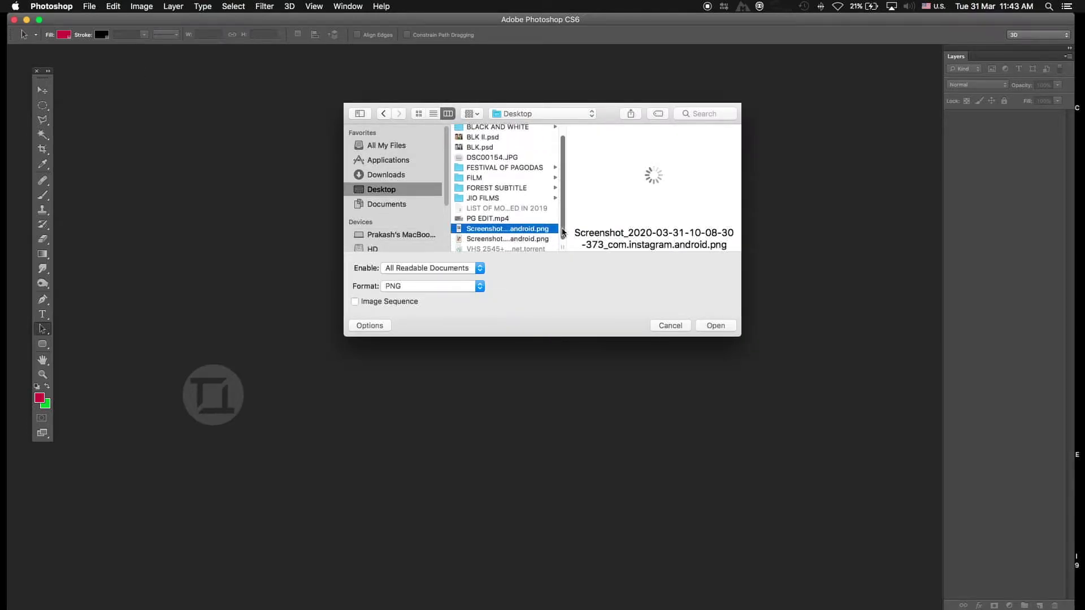
left_click(715, 326)
Step: Crop the screenshot down to the couple's black-and-white photo and view it at 100%
key("c")
left_click_drag(470, 57, 473, 112)
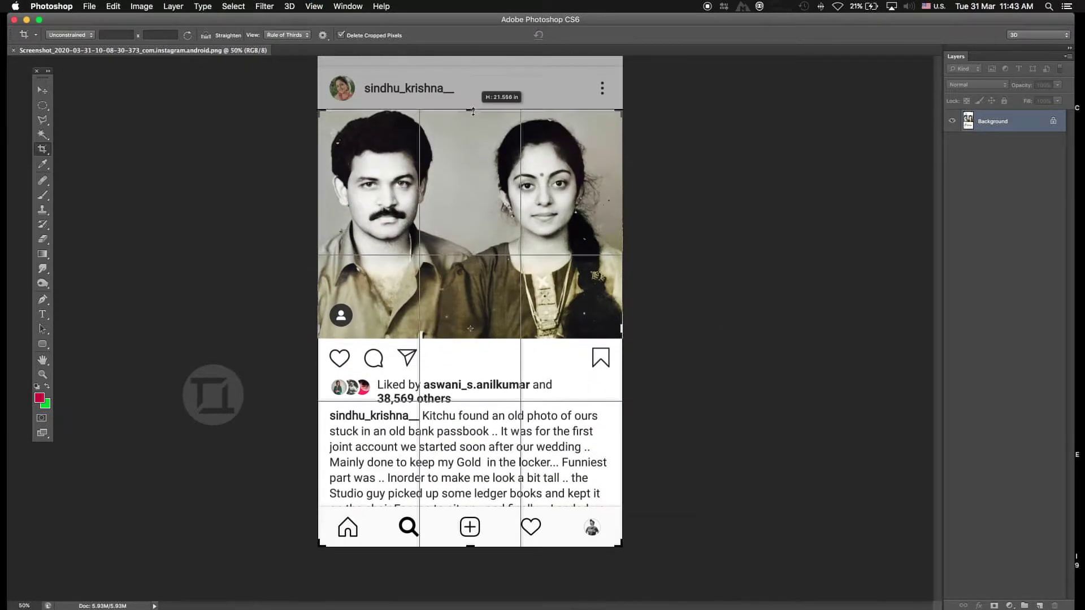
left_click_drag(470, 546, 470, 339)
left_click(43, 90)
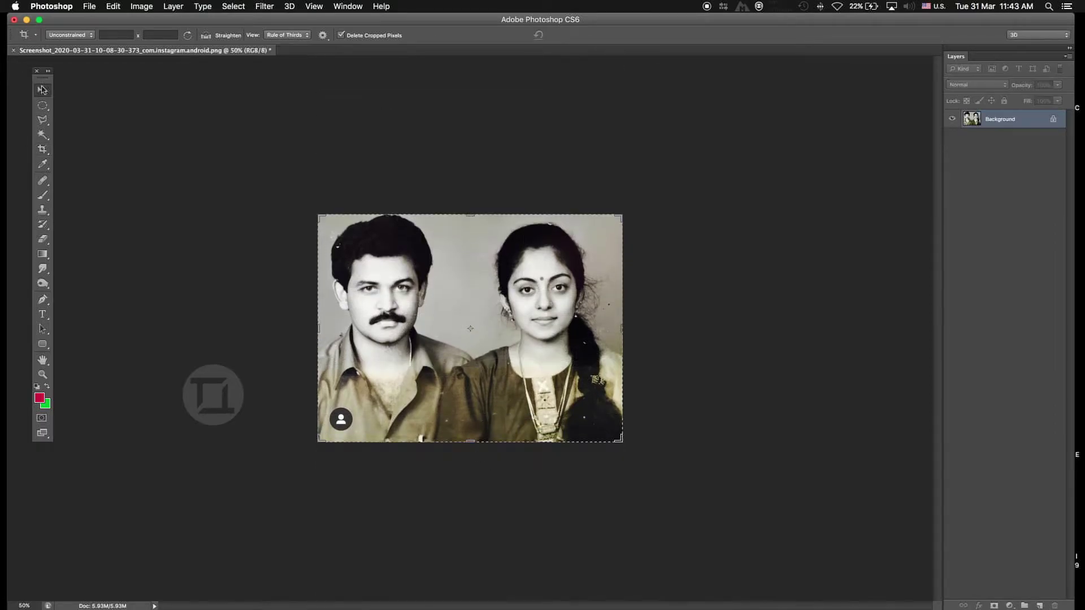
key("super+1")
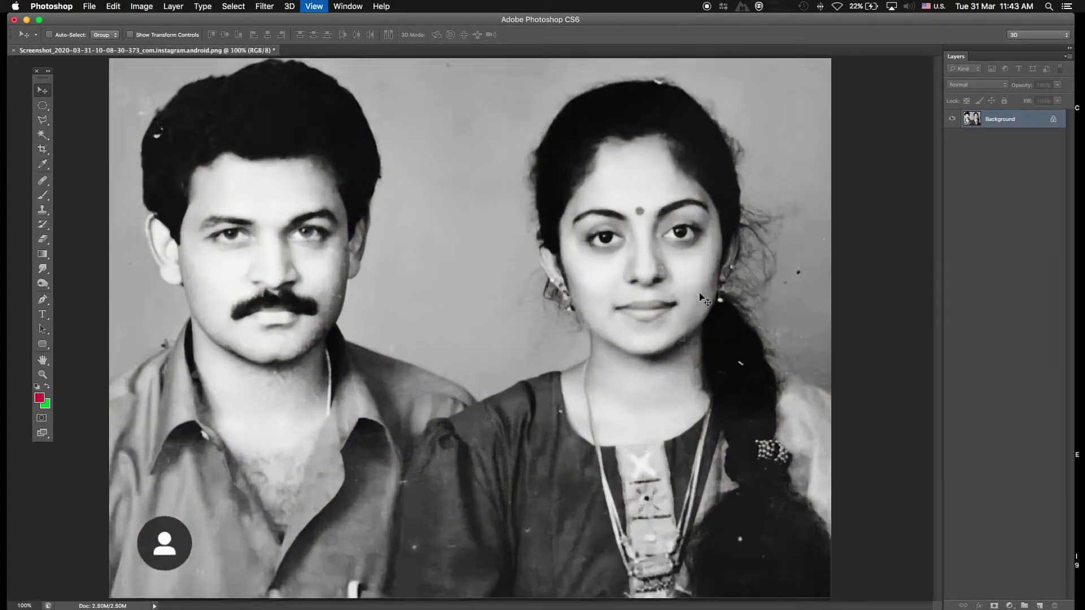
Step: Patch away the white specks near the man's hairline with the Patch tool
key("super+plus")
key("j")
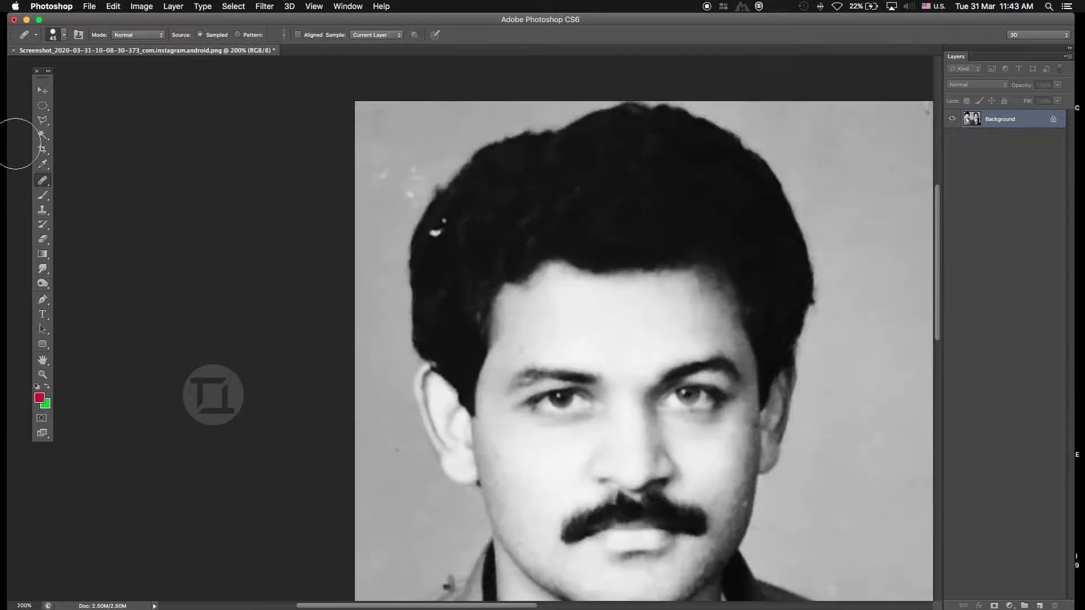
right_click(42, 180)
left_click(85, 204)
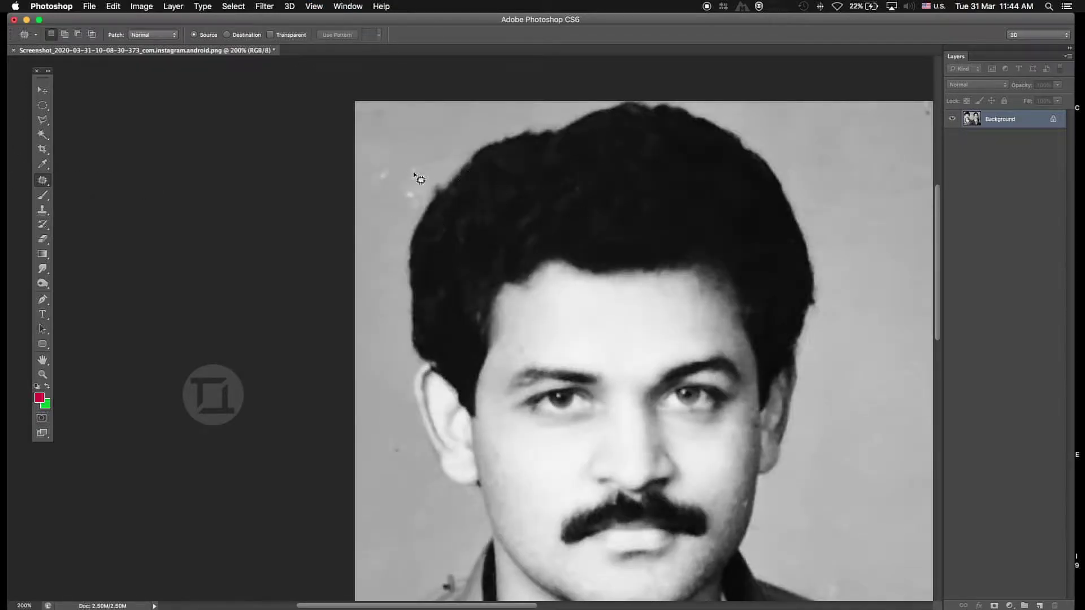
left_click_drag(399, 144, 402, 161)
Step: Set up the Clone Stamp with a 10 px brush at 53% opacity
scroll(473, 314, "down", 5)
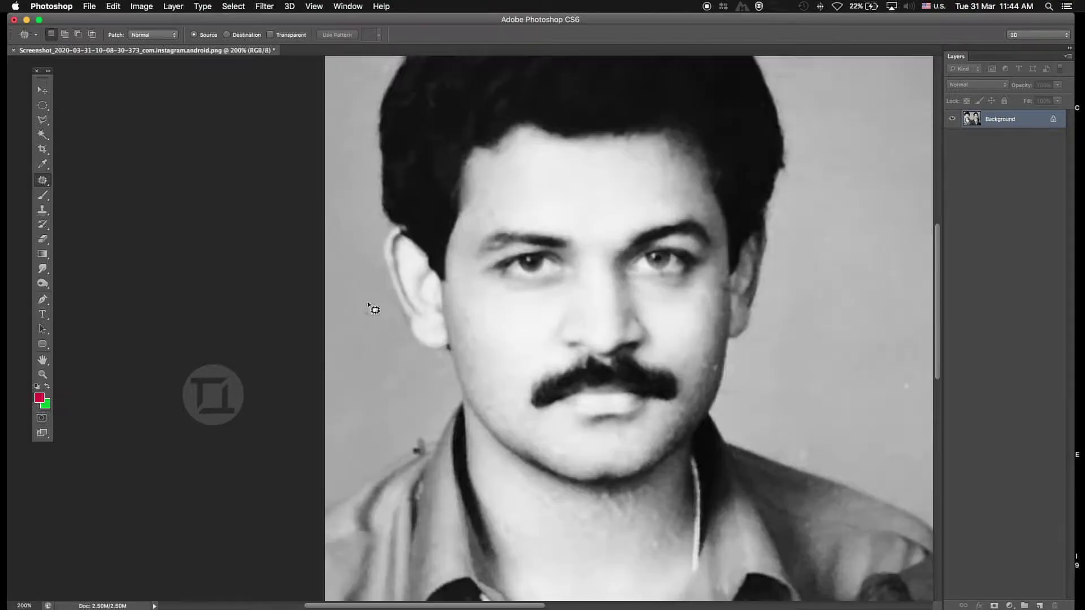
key("s")
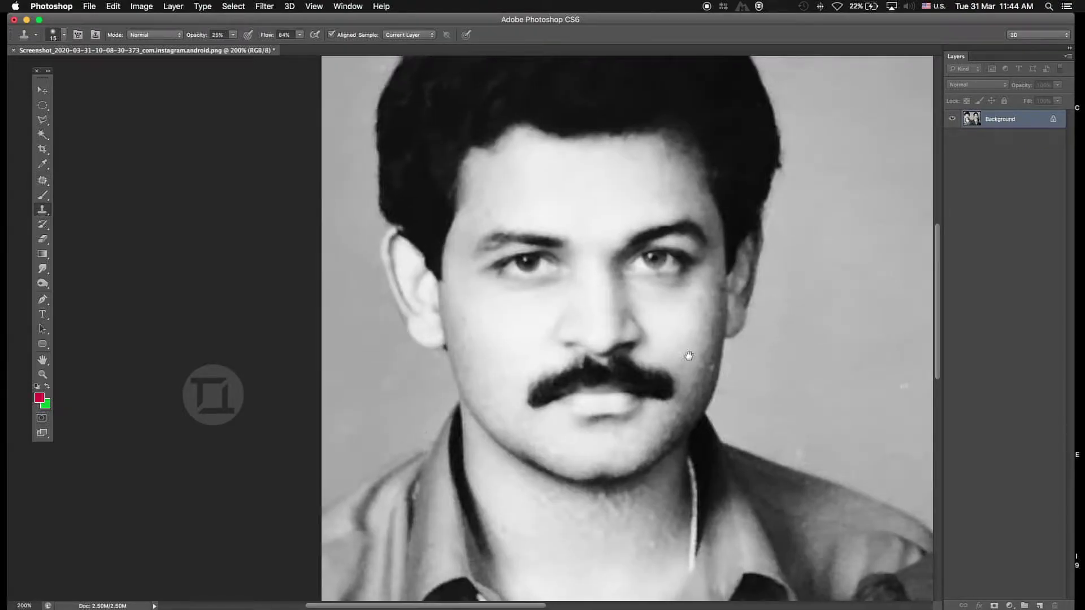
scroll(792, 317, "up", 3)
scroll(792, 317, "right", 5)
scroll(653, 147, "right", 4)
key("bracketright")
key("bracketright")
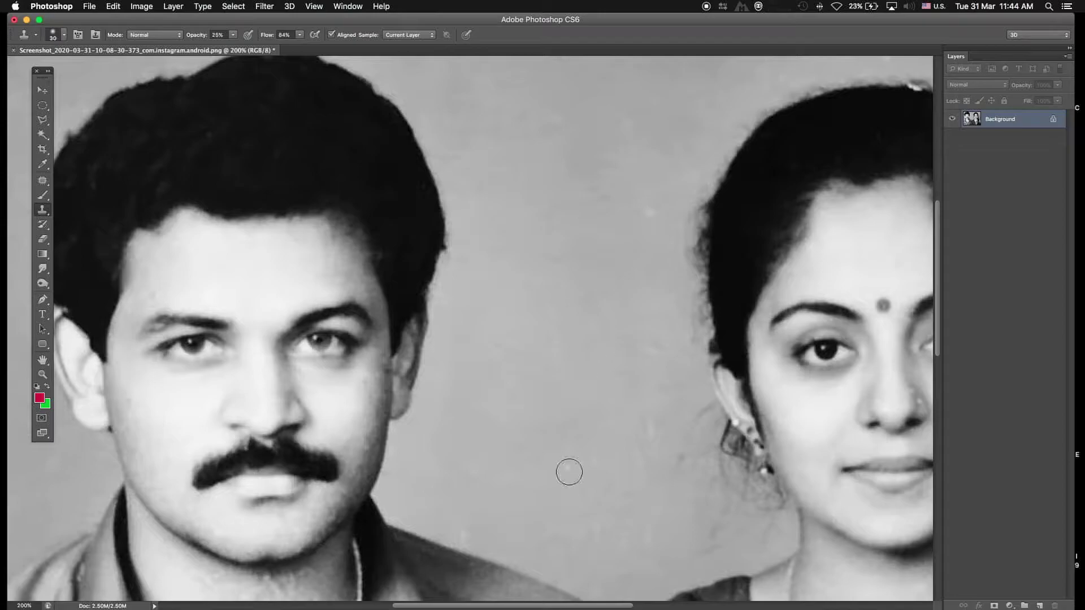
key("bracketleft")
key("bracketleft")
scroll(565, 339, "right", 4)
scroll(622, 180, "up", 3)
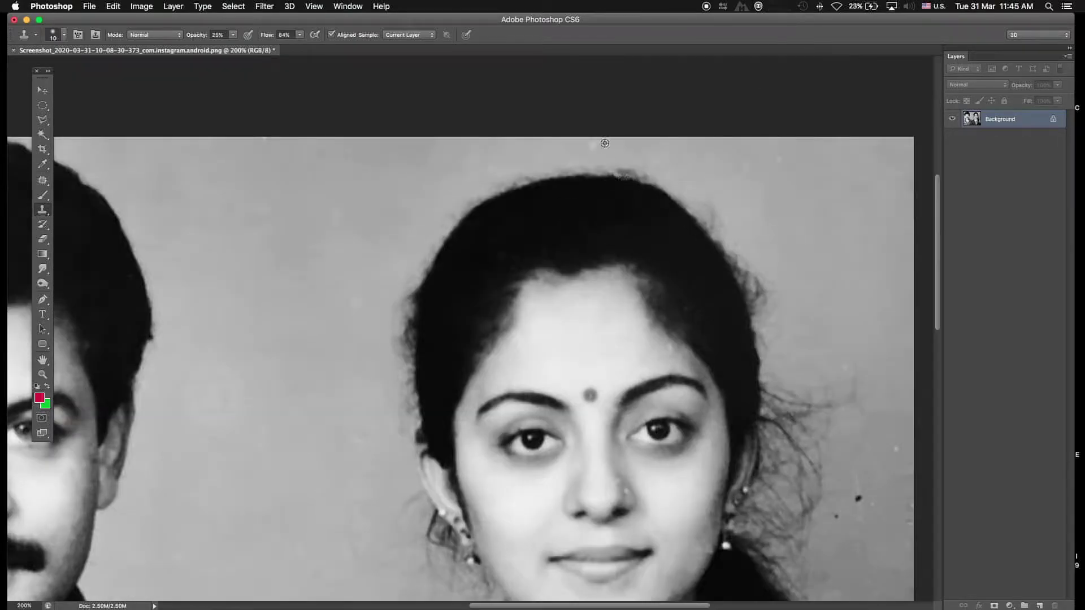
scroll(840, 377, "down", 5)
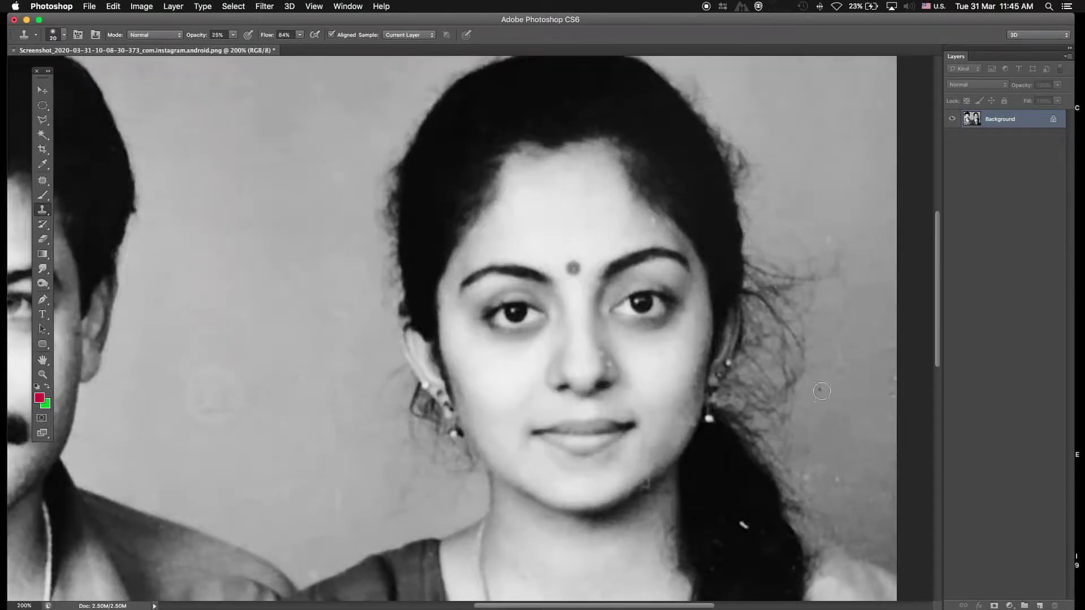
key("5")
key("3")
Step: Clone the profile icon off the lower-left corner with a 30 px brush, then save
scroll(791, 492, "down", 7)
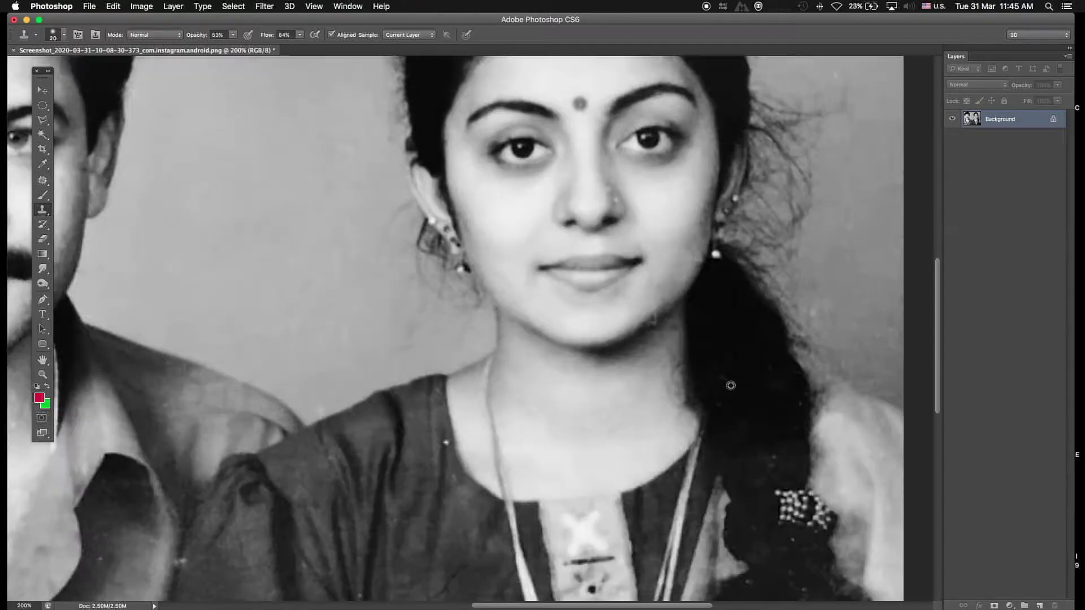
scroll(734, 509, "down", 7)
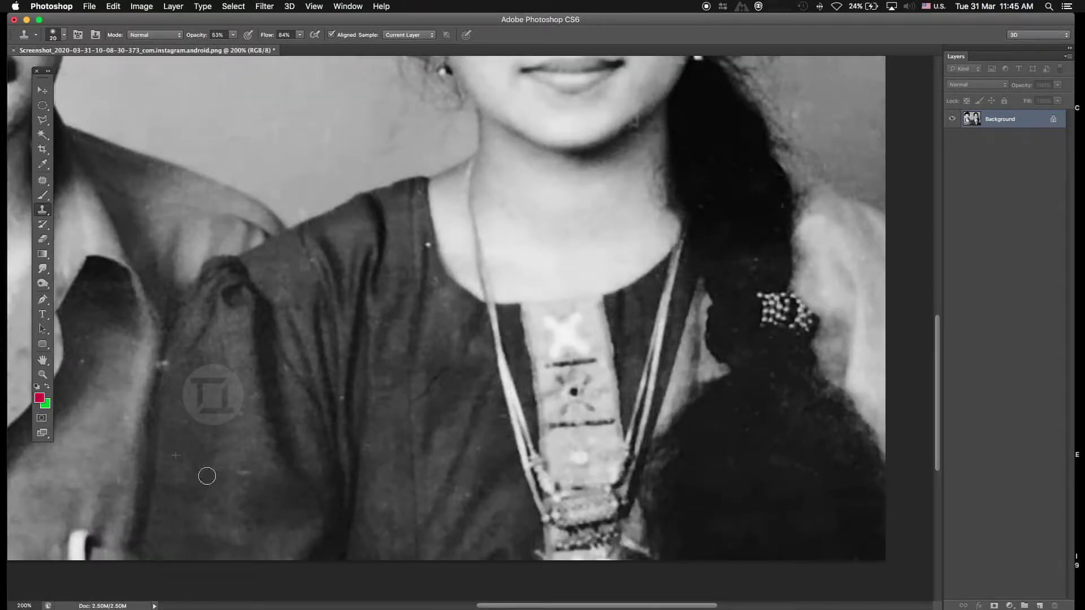
scroll(468, 480, "left", 10)
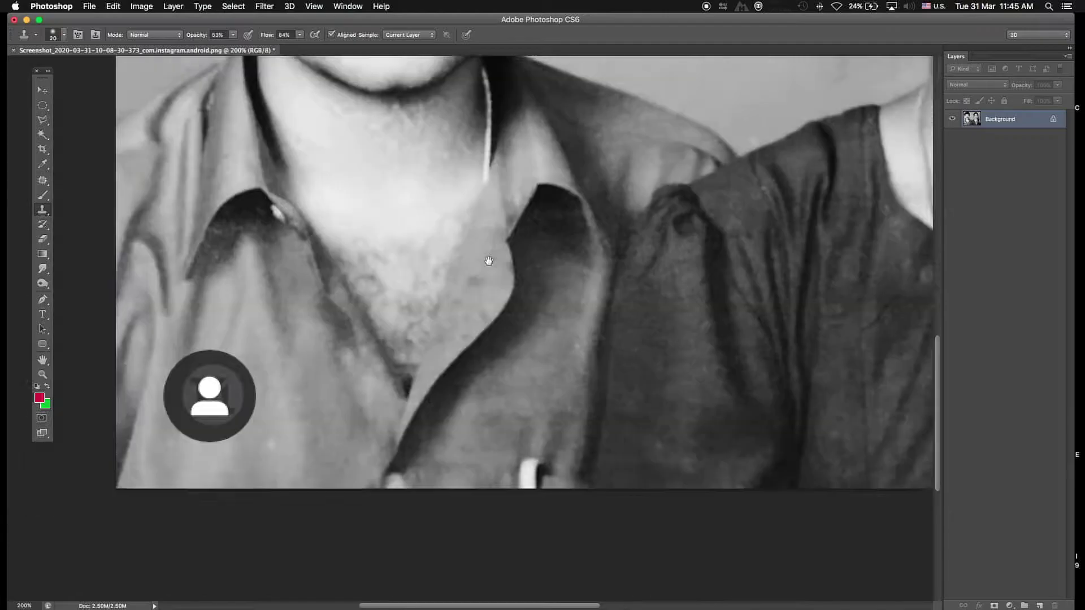
key("bracketright")
key("bracketright")
key("bracketleft")
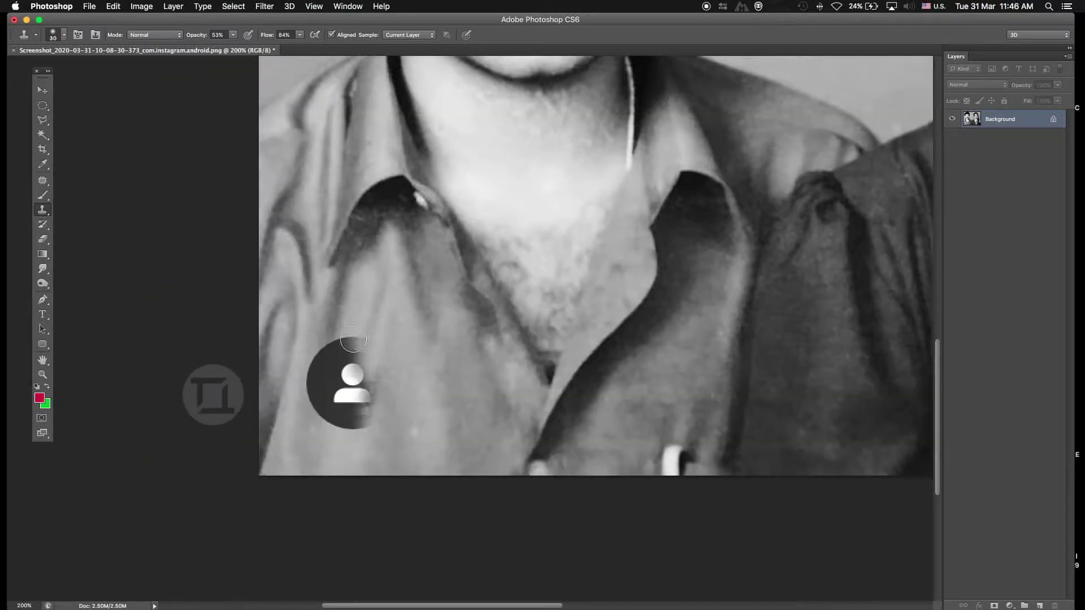
left_click_drag(353, 378, 358, 333)
mouse_move(339, 416)
left_mouse_down()
mouse_move(360, 428)
mouse_move(355, 389)
mouse_move(339, 387)
mouse_move(313, 413)
mouse_move(336, 367)
mouse_move(310, 390)
mouse_move(334, 358)
mouse_move(316, 396)
left_mouse_up()
key("super+1")
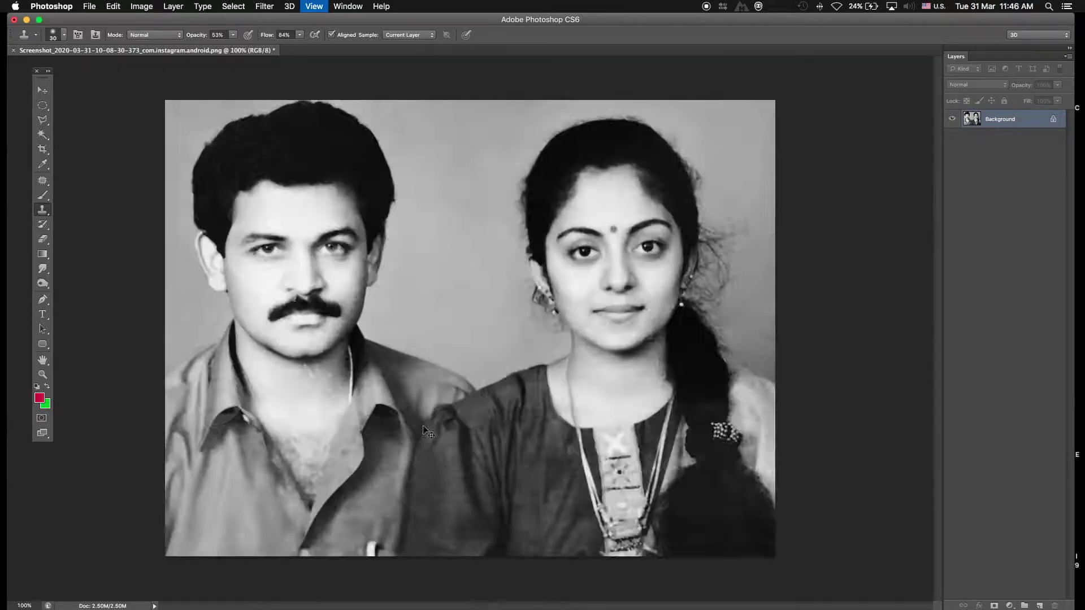
key("super+s")
Step: Pen-trace a closed outline around the area beside the woman's braid
key("super+equal")
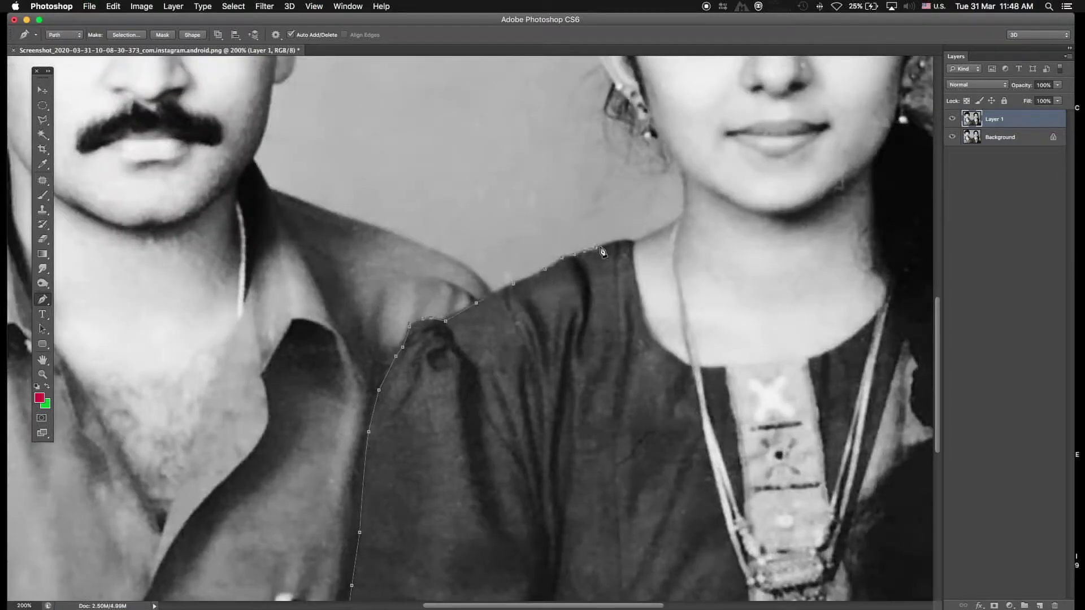
scroll(680, 363, "down", 3)
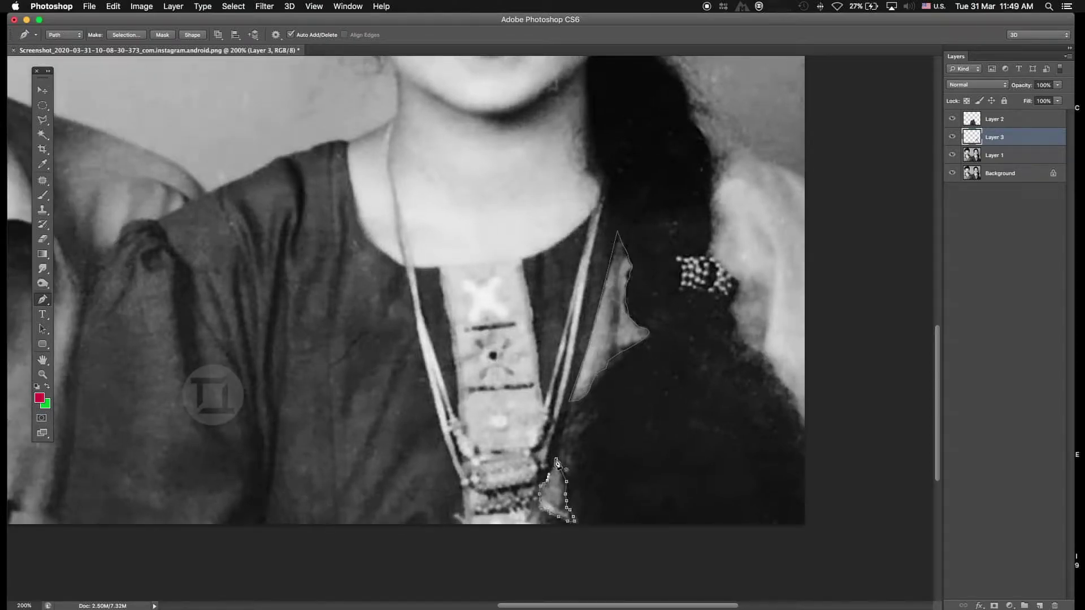
left_click(842, 384)
left_click(836, 403)
left_click(816, 438)
left_click(801, 427)
left_click(796, 410)
left_click(793, 402)
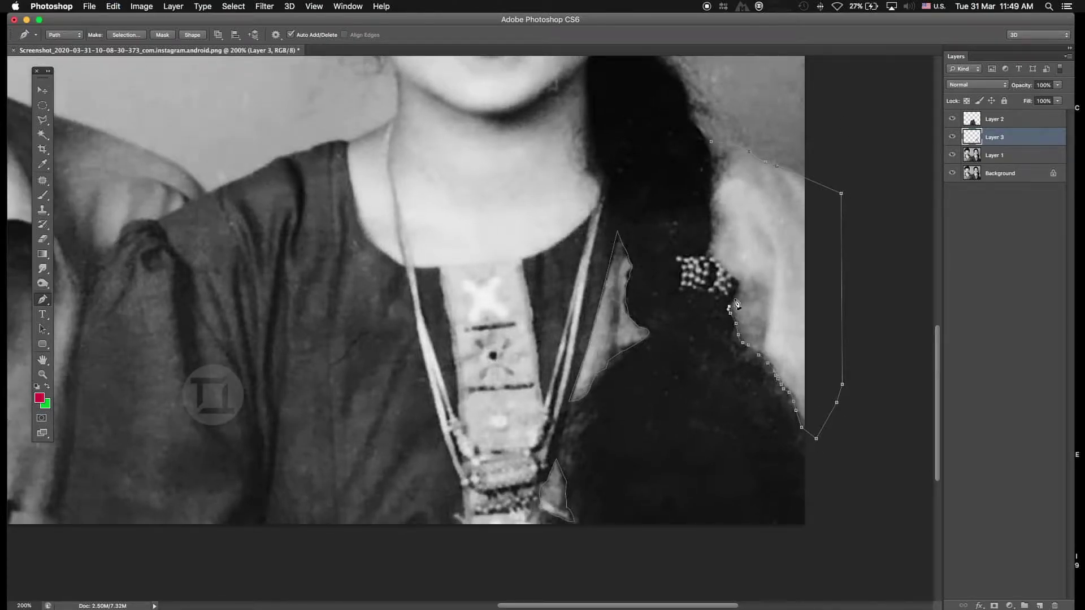
left_click(722, 148)
Step: Turn the braid outline into a selection, copy it to a new layer, and start the next outline
right_click(780, 316)
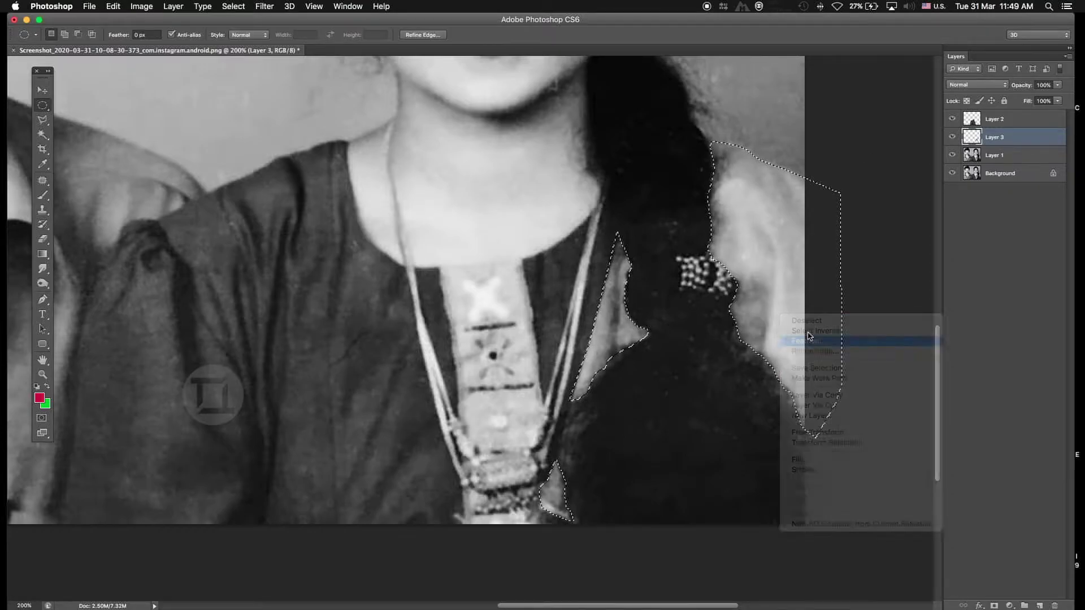
left_click(802, 333)
key("Return")
left_click(390, 145)
left_click(390, 162)
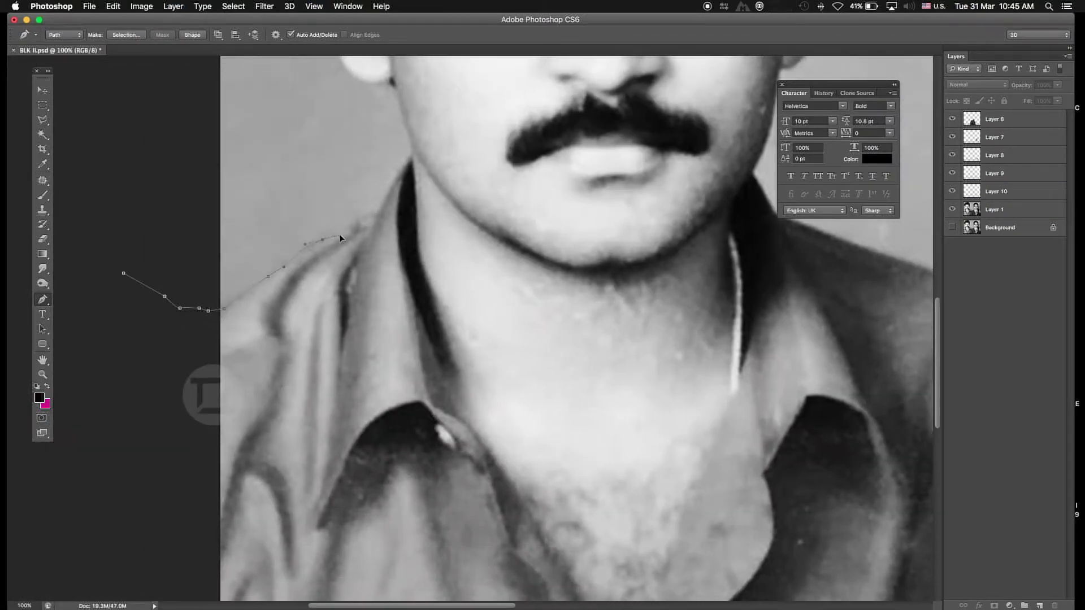
Step: Pen-trace the man's neck and collar line down to the shirt opening
scroll(375, 212, "up", 3)
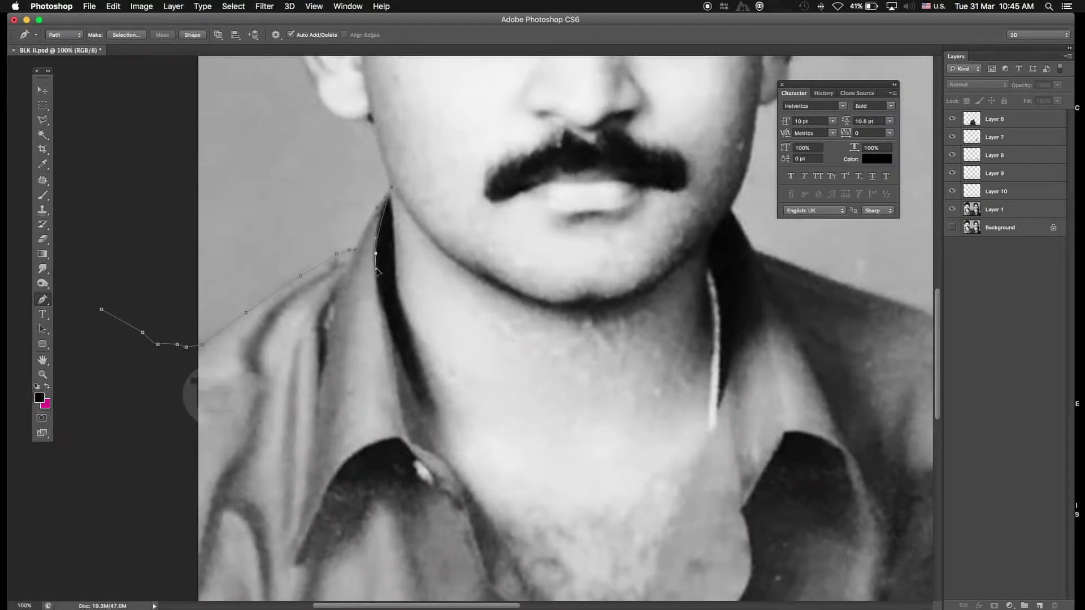
left_click(399, 361)
left_click(430, 436)
scroll(430, 436, "down", 5)
left_click(434, 400)
left_click(439, 414)
scroll(449, 410, "down", 5)
scroll(450, 411, "right", 3)
left_click(388, 329)
left_click(397, 346)
left_click(406, 363)
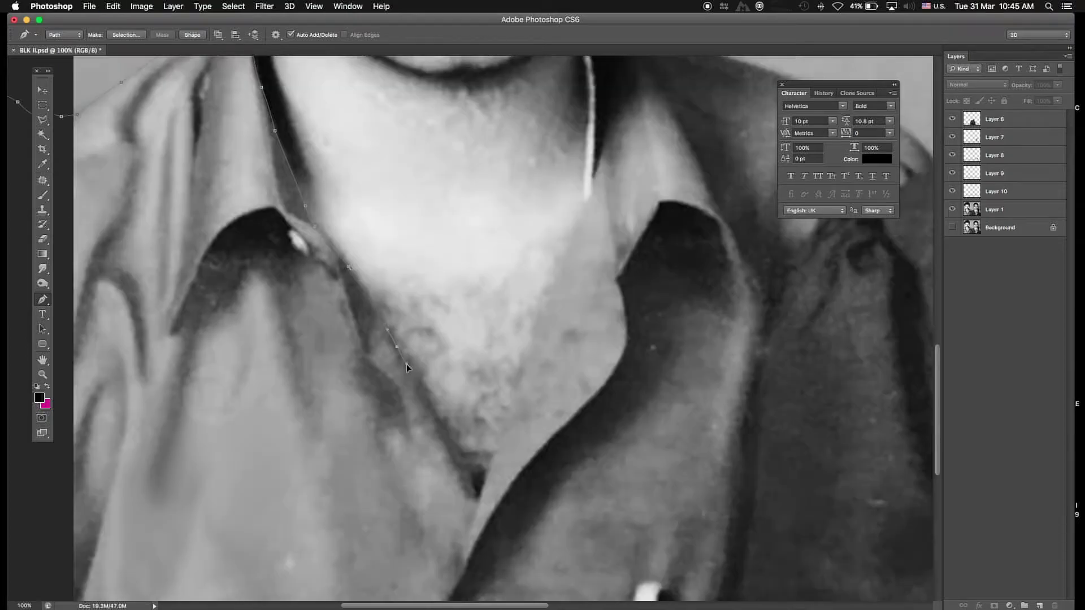
Step: Continue the shirt path up along the collar's other edge
scroll(578, 225, "up", 4)
scroll(579, 224, "right", 2)
left_click(558, 284)
left_click(563, 251)
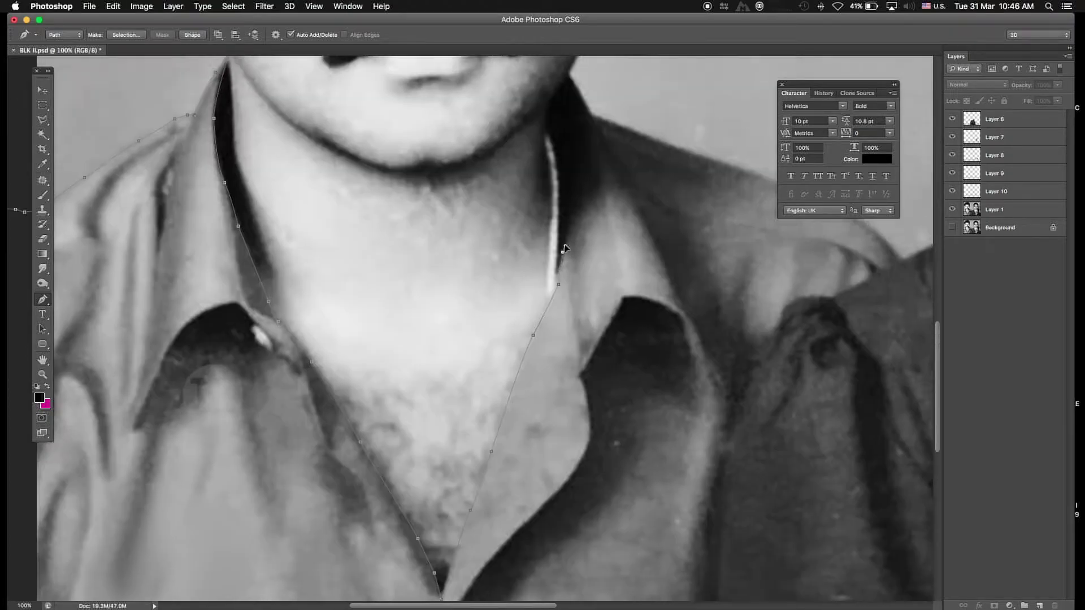
scroll(561, 256, "up", 4)
left_click(531, 310)
scroll(531, 311, "up", 6)
left_click(532, 371)
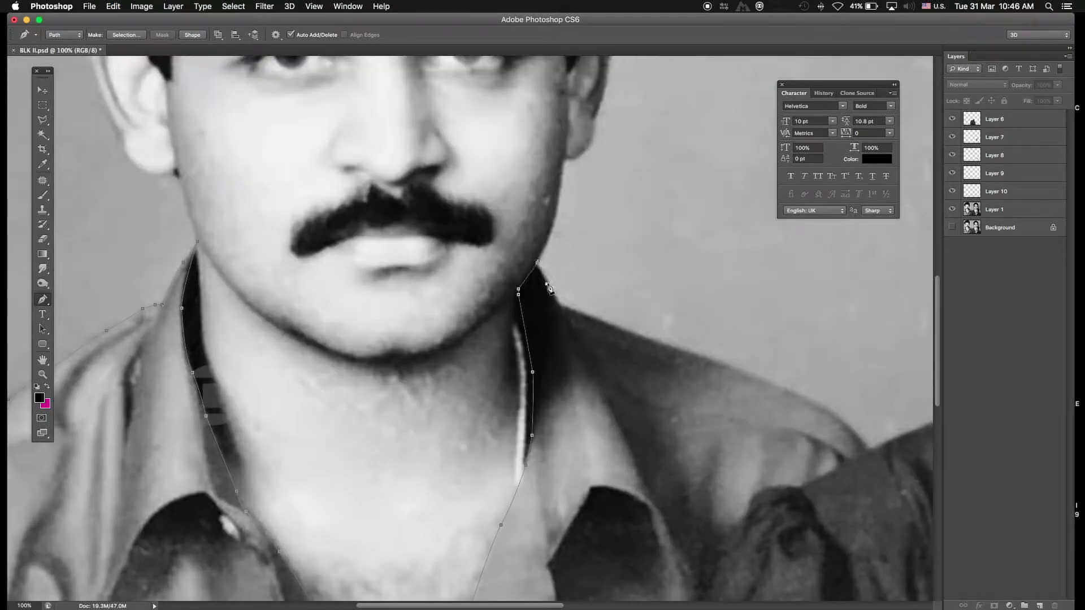
left_click(559, 301)
scroll(462, 252, "down", 2)
scroll(462, 252, "right", 5)
scroll(669, 418, "down", 3)
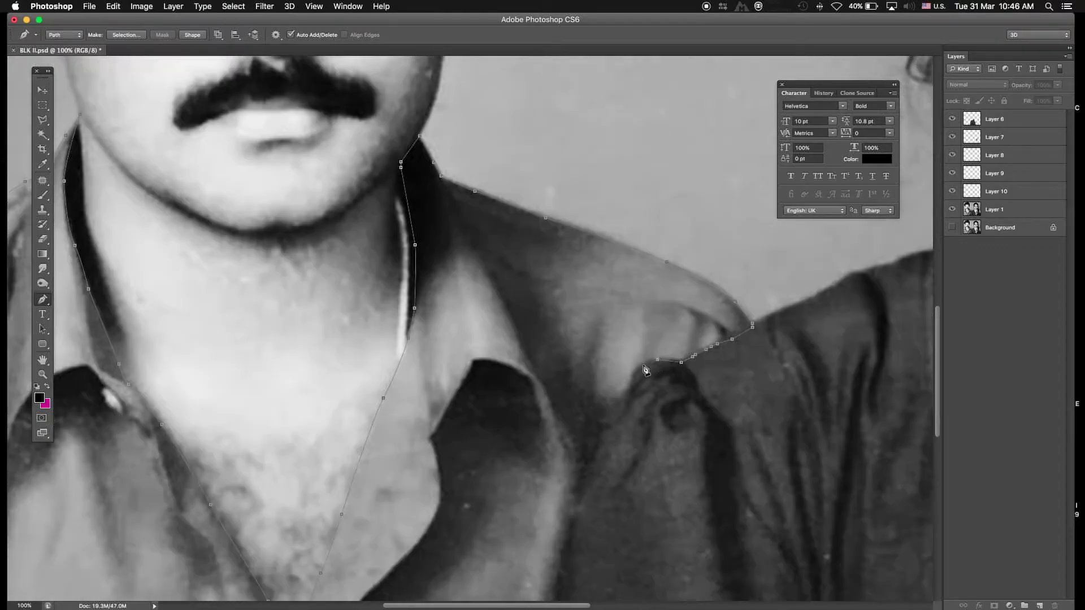
Step: Trace along the shirt's shoulder edge and close the shirt outline
left_click(596, 426)
scroll(595, 426, "down", 8)
scroll(562, 429, "down", 4)
left_click_drag(566, 448, 569, 469)
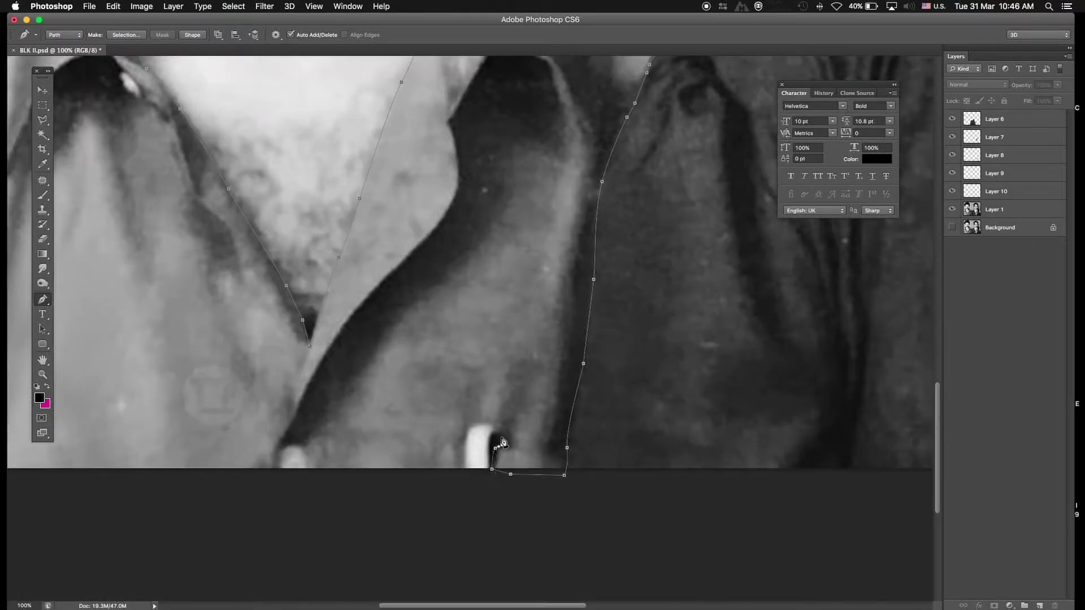
left_click(464, 467)
Step: Convert the shirt path to a selection and copy it onto Layer 12
right_click(270, 229)
left_click(293, 251)
key("Return")
key("super+j")
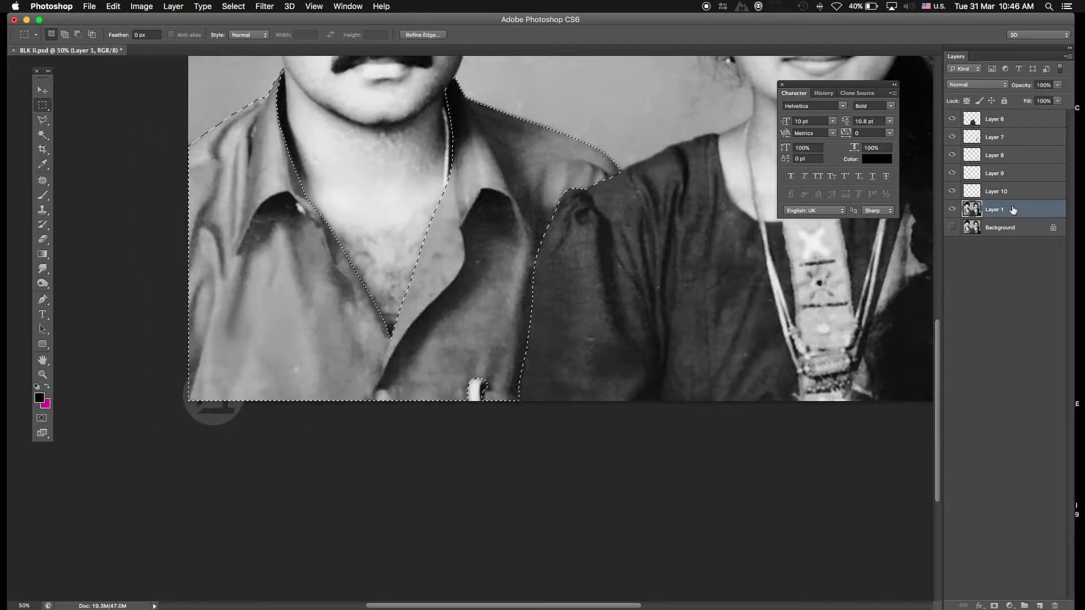
key("super+minus")
key("super+plus")
Step: Check the cut-out by hiding the photo layer, undo the extra layer, and curve the garment path
left_click(952, 227)
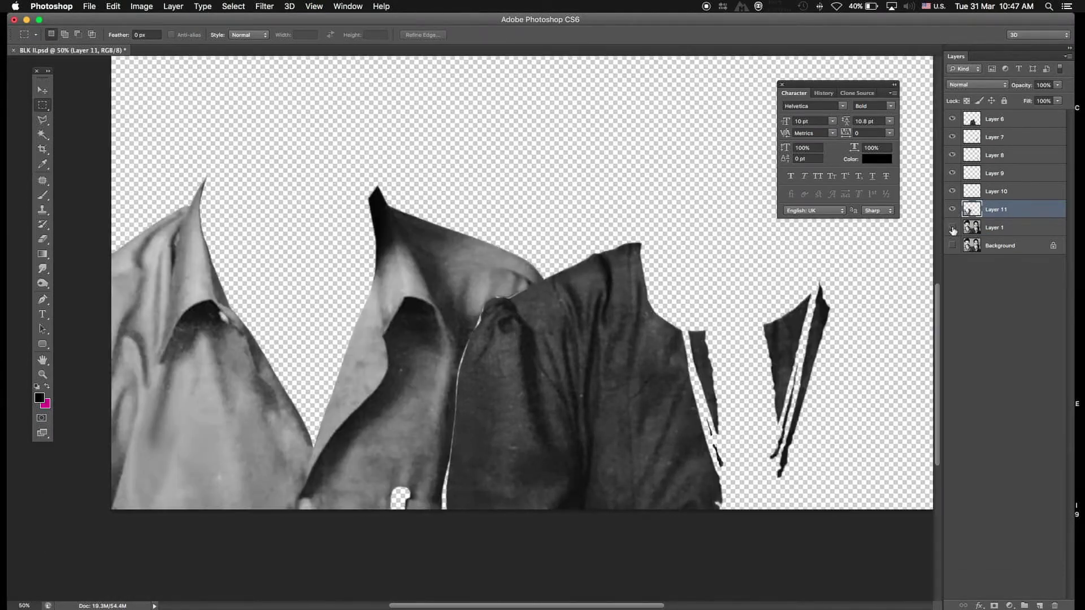
left_click(952, 227)
key("super+alt+z")
key("super+plus")
key("super+plus")
key("super+plus")
key("p")
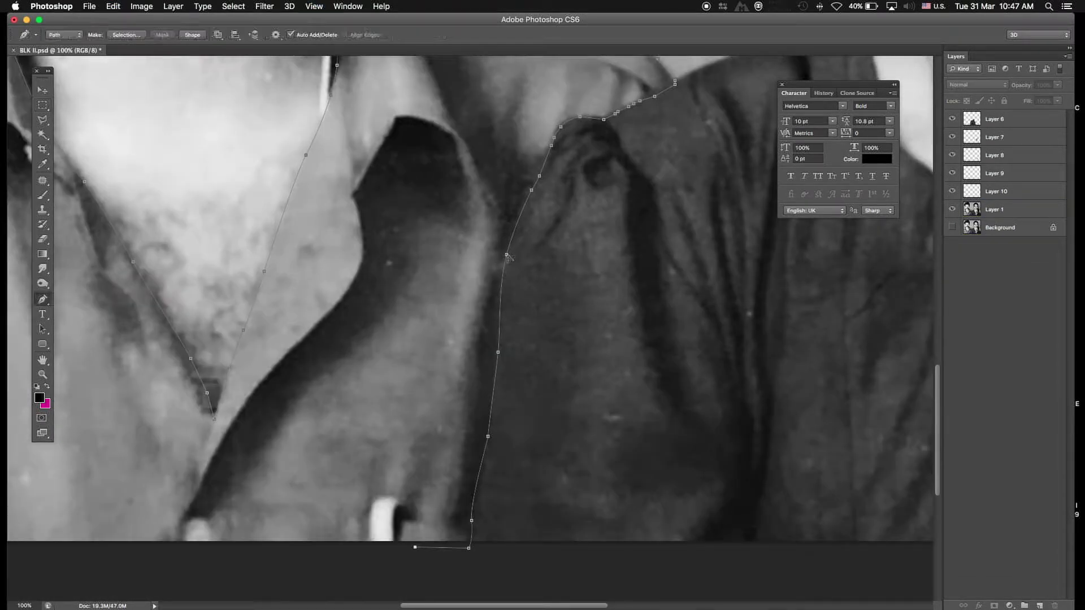
left_click_drag(542, 181, 543, 185)
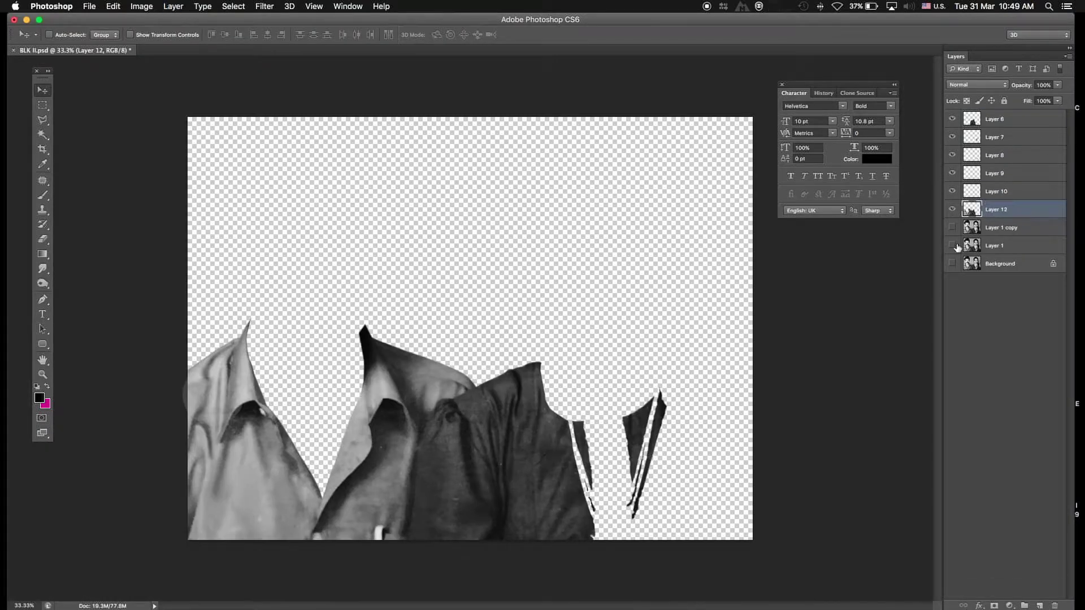
left_click(951, 227)
left_click(952, 227)
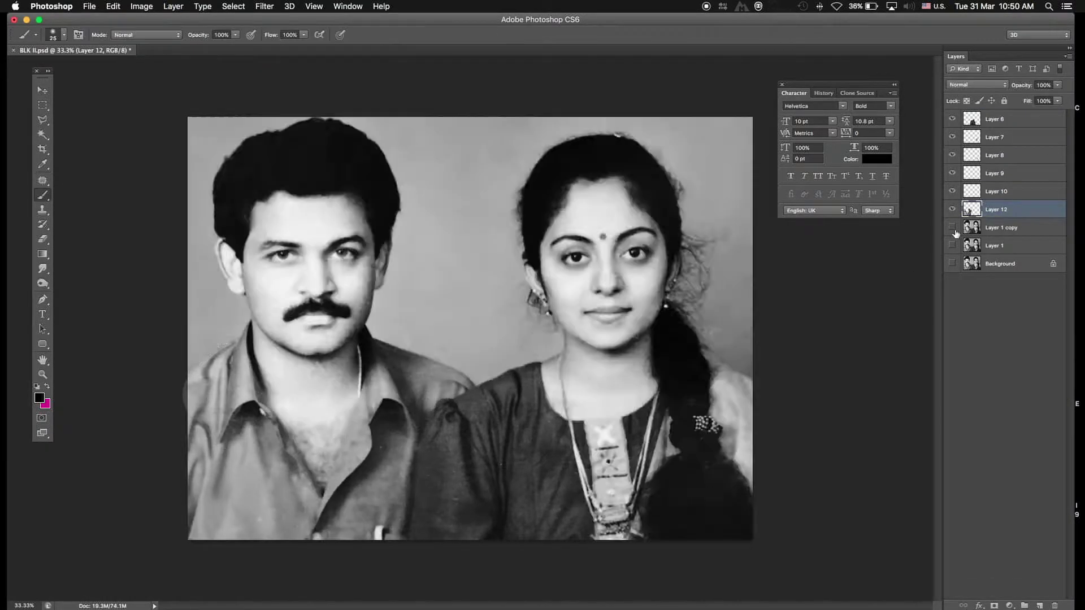
Step: Hide the photo copy layer and zoom in on the necklace with the Pen tool
left_click(953, 227)
left_click(953, 227)
key("super+plus")
key("super+plus")
key("super+plus")
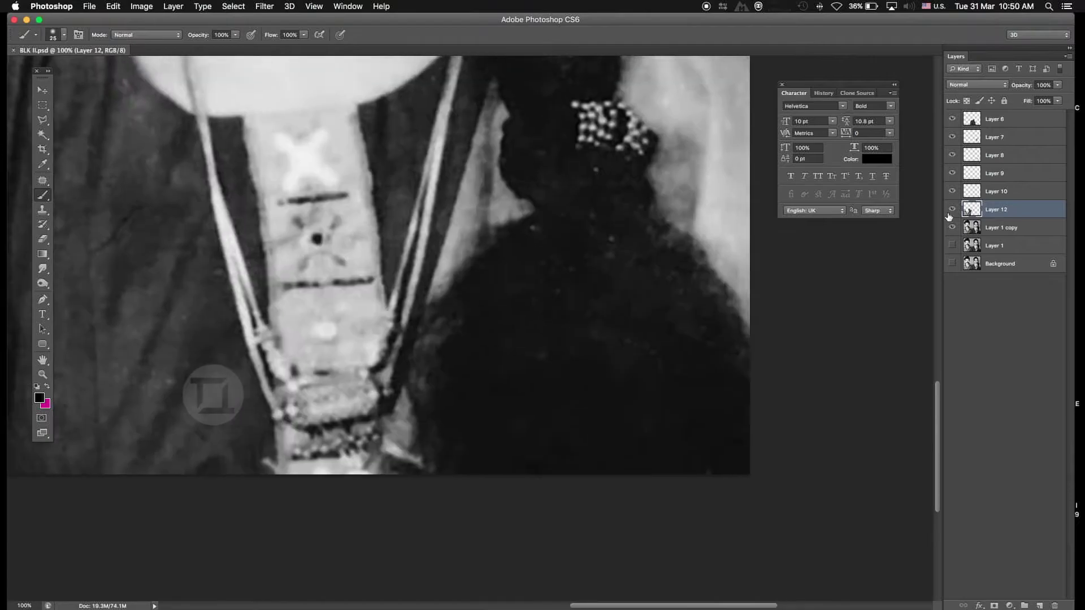
left_click(952, 229)
key("super+plus")
key("p")
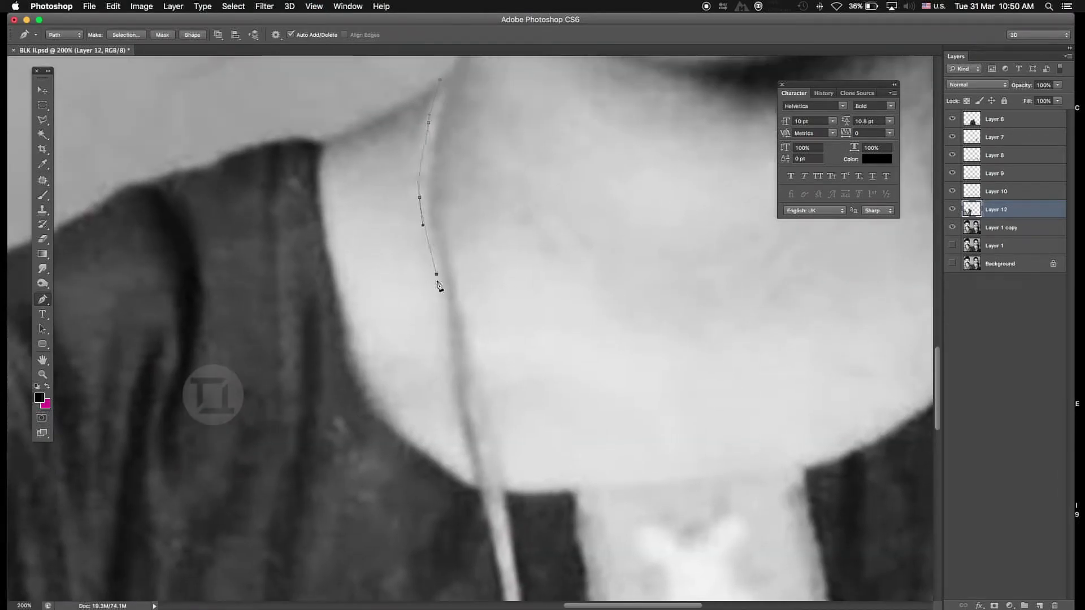
Step: Trace the necklace strap down to below the pendant, working on Layer 6
left_click(453, 365)
scroll(454, 365, "down", 3)
scroll(458, 362, "down", 3)
scroll(463, 356, "down", 3)
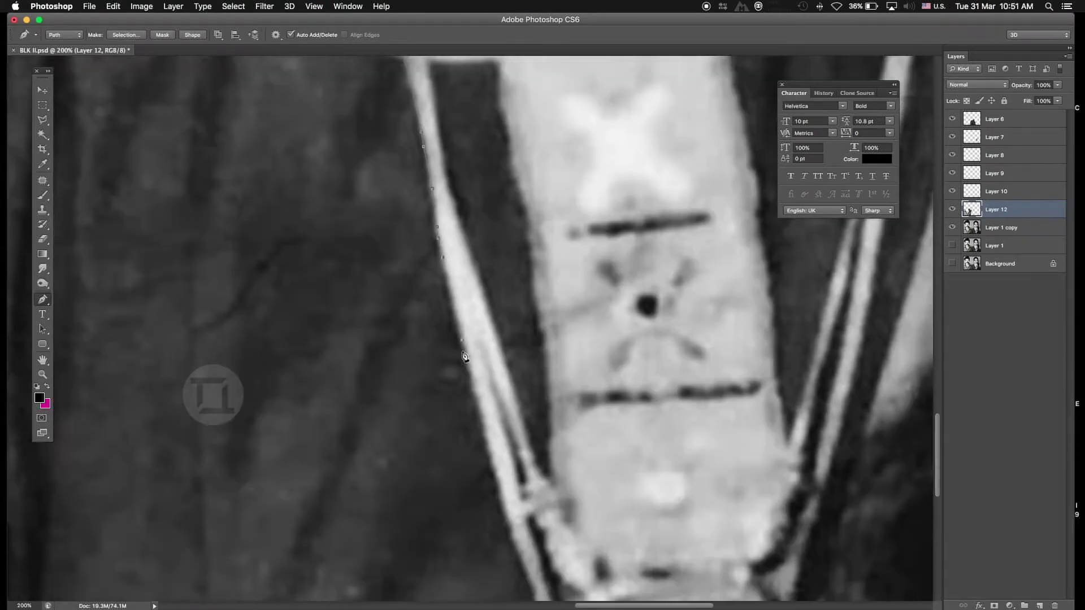
scroll(482, 434, "down", 3)
scroll(481, 418, "down", 1)
left_click(480, 413)
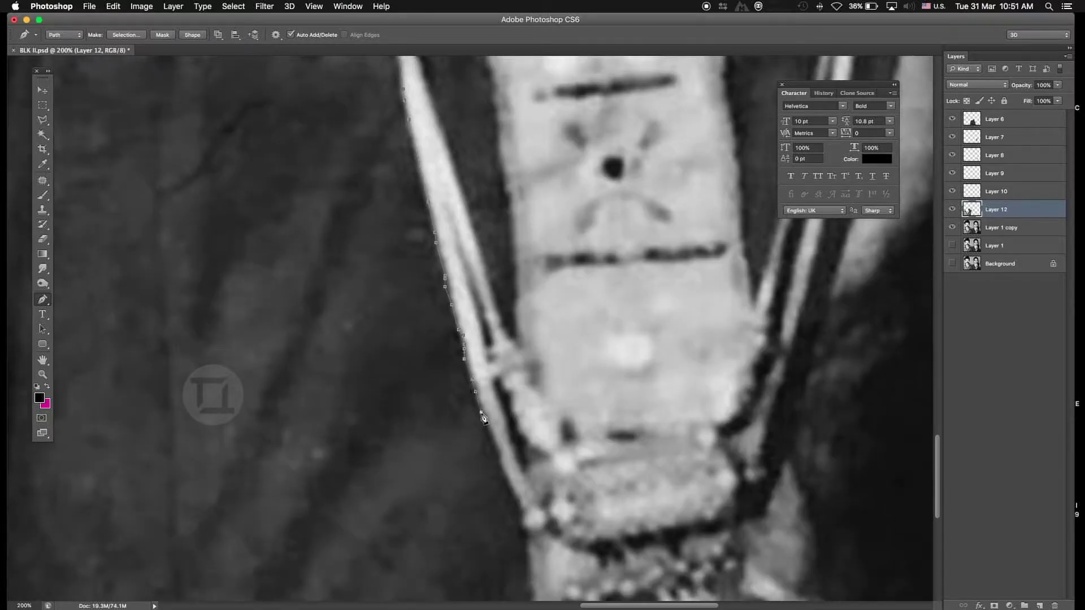
scroll(508, 542, "down", 3)
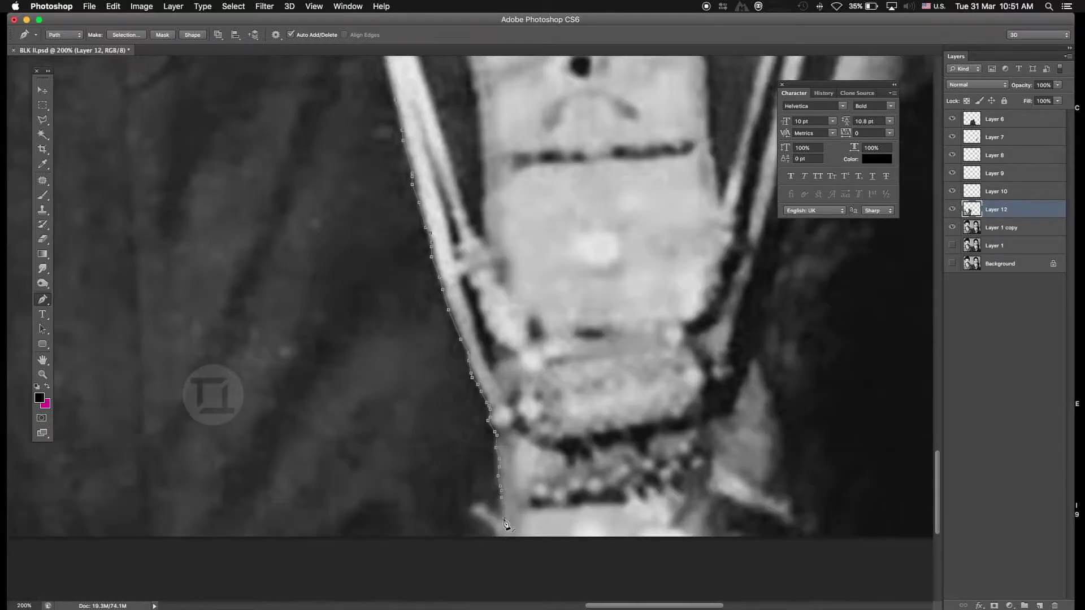
left_click(1000, 119)
key("super+minus")
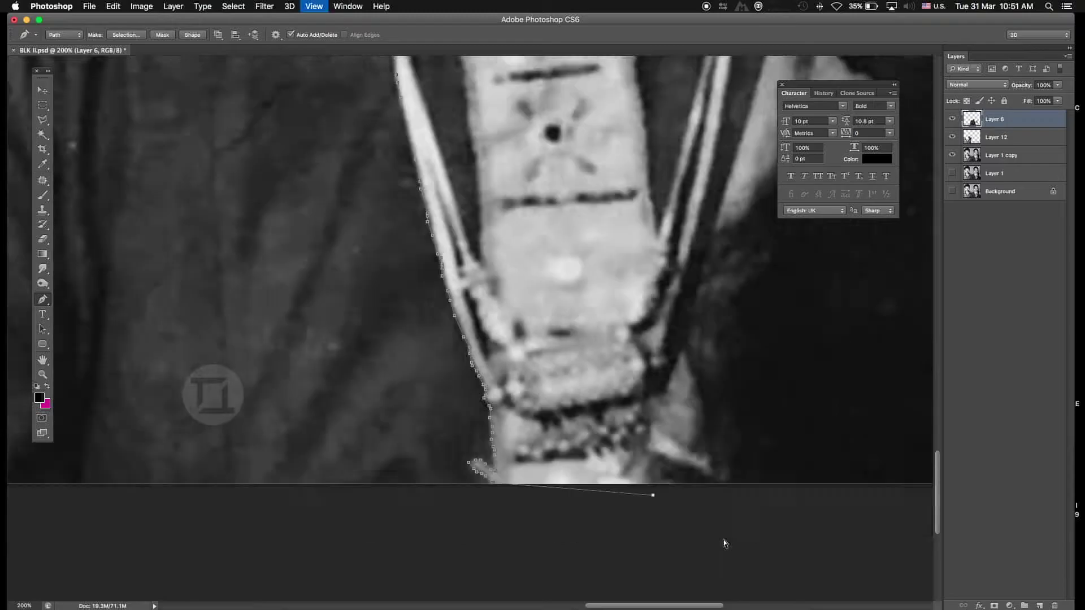
scroll(721, 538, "up", 2)
left_click(574, 537)
Step: Trace the path up the right necklace strap's edge
key("super+plus")
left_click(556, 501)
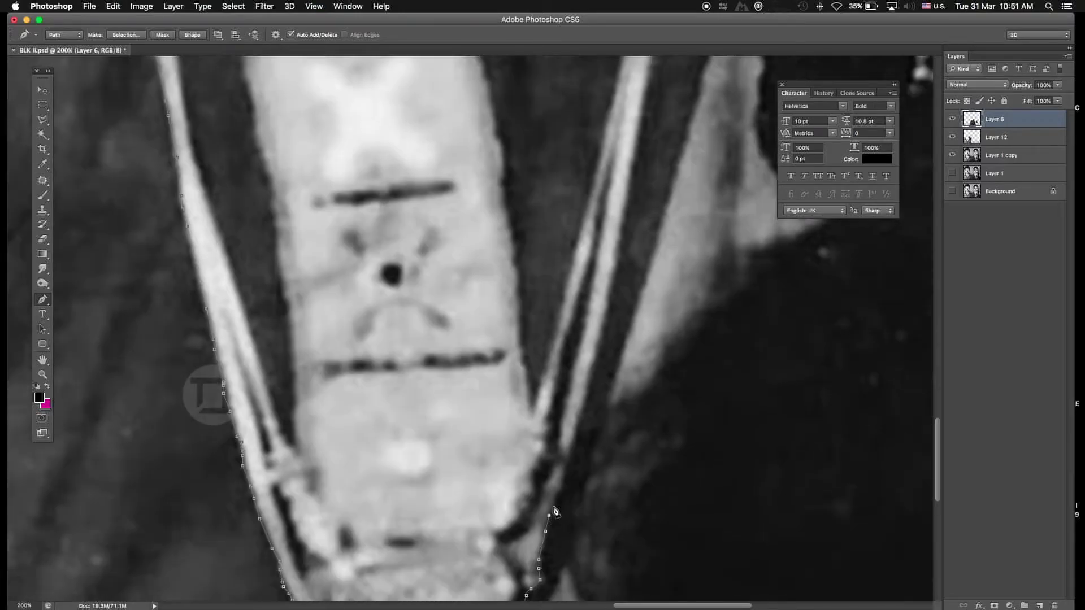
left_click(564, 459)
left_click(580, 406)
left_click(597, 326)
scroll(600, 334, "up", 3)
left_click(609, 229)
left_click(632, 133)
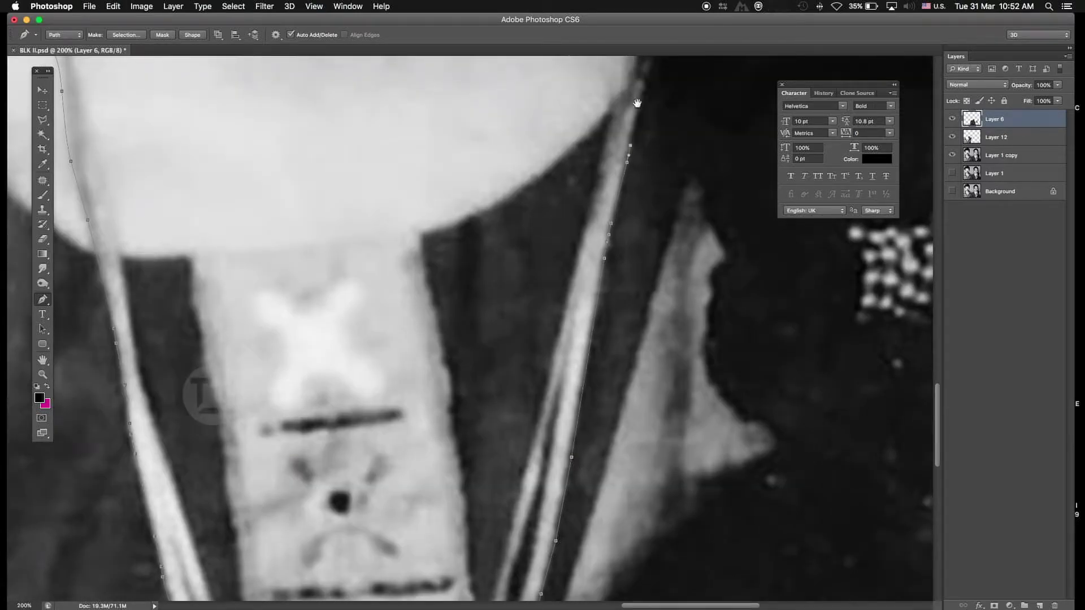
scroll(634, 102, "up", 2)
Step: Trace back down the strap's left edge, undoing two misplaced path points
left_click(574, 266)
left_click(552, 358)
scroll(552, 358, "down", 2)
scroll(552, 341, "down", 3)
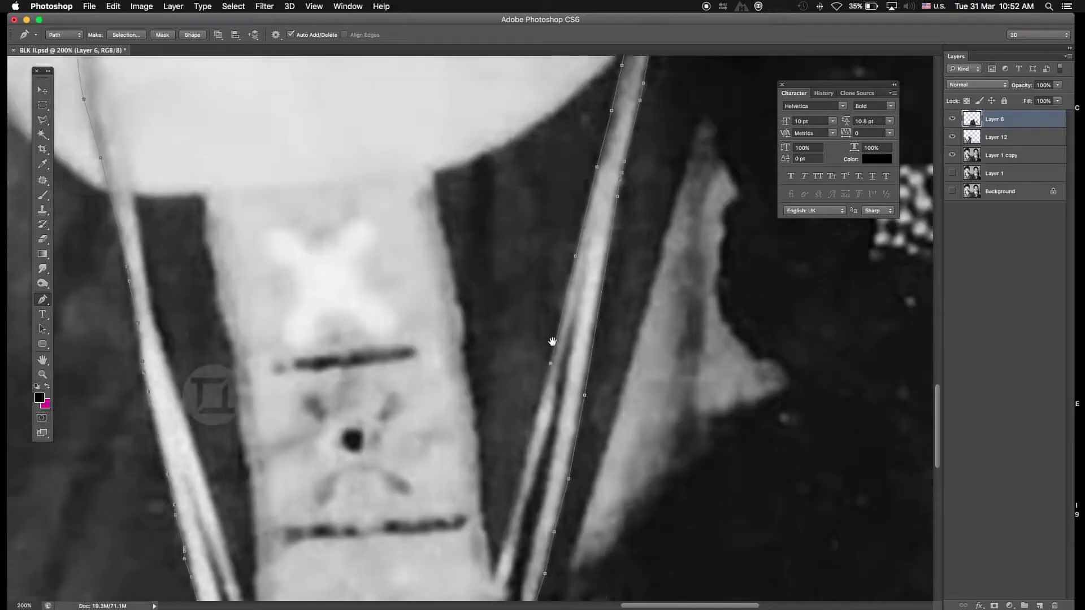
left_click(552, 344)
scroll(552, 344, "down", 2)
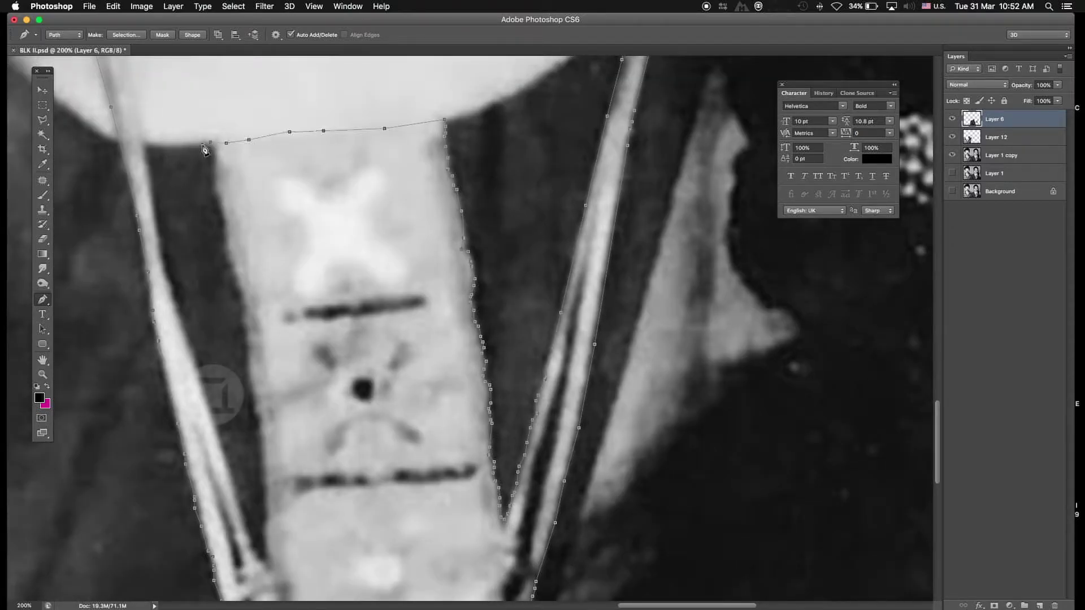
scroll(245, 317, "down", 2)
scroll(356, 276, "left", 4)
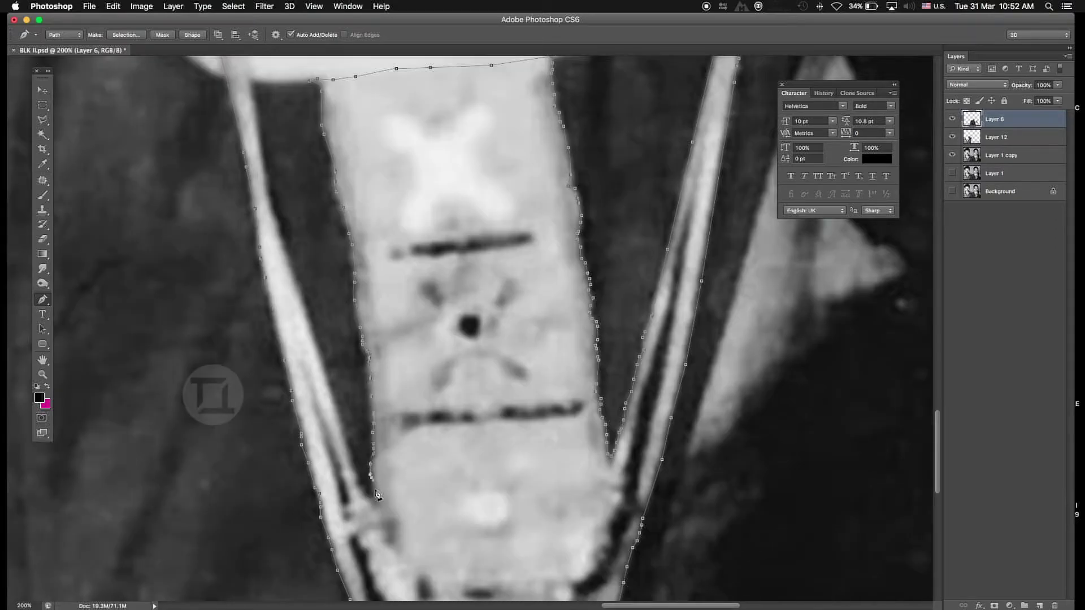
key("ctrl+z")
scroll(286, 334, "up", 3)
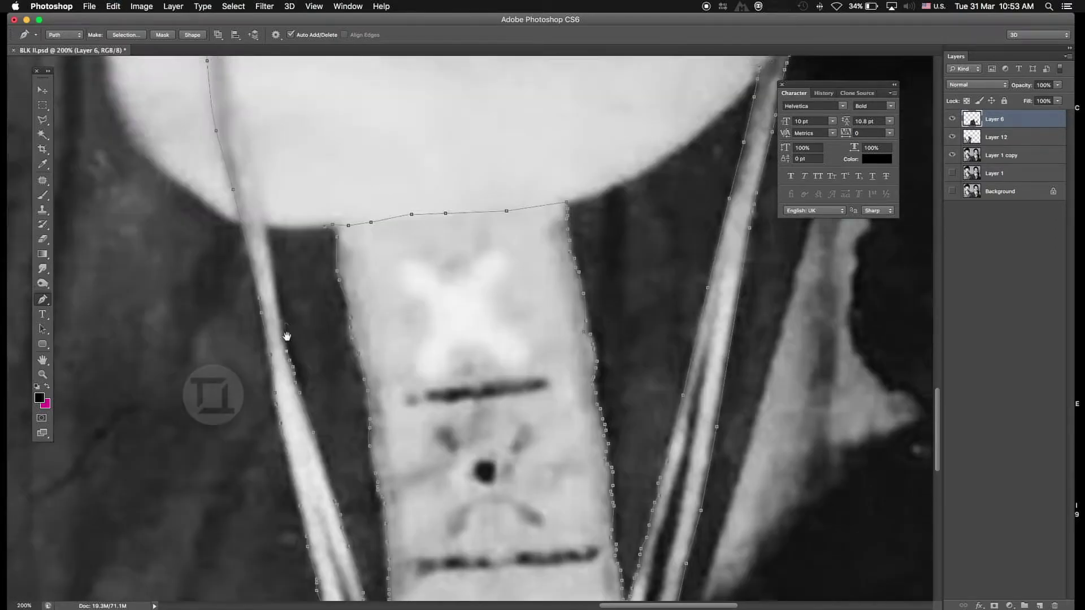
scroll(264, 223, "up", 4)
key("ctrl+z")
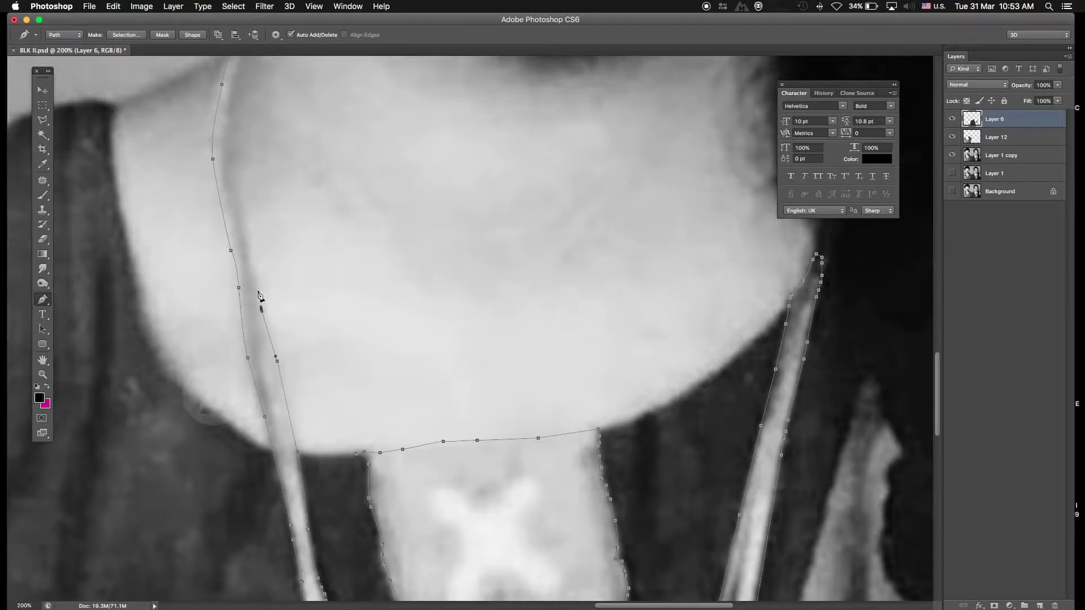
scroll(259, 297, "up", 4)
Step: Turn the necklace path into a selection and copy it onto Layer 13
key("ctrl+Return")
key("m")
right_click(259, 320)
key("Escape")
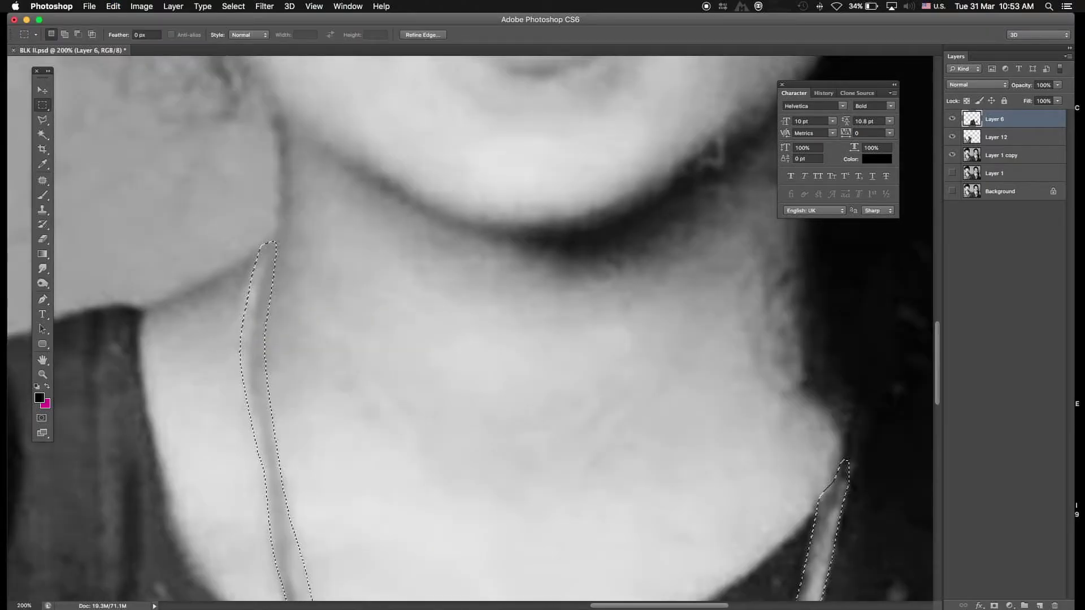
key("ctrl+j")
key("ctrl+0")
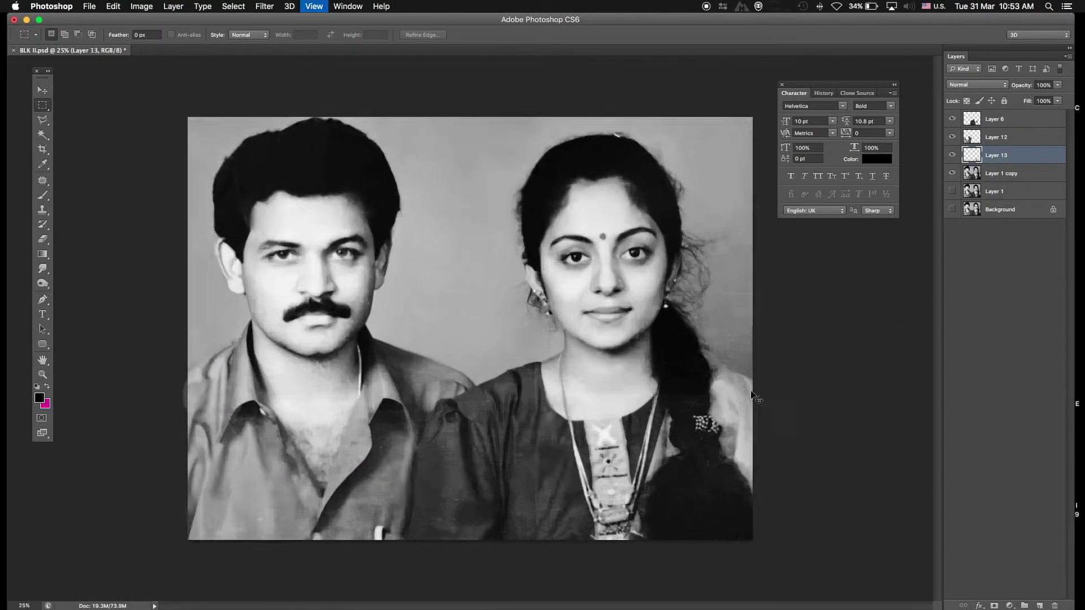
Step: Pen-trace the small dress patch beside the braid and turn it into a selection
scroll(466, 506, "up", 4)
key("alt+bracketleft")
key("p")
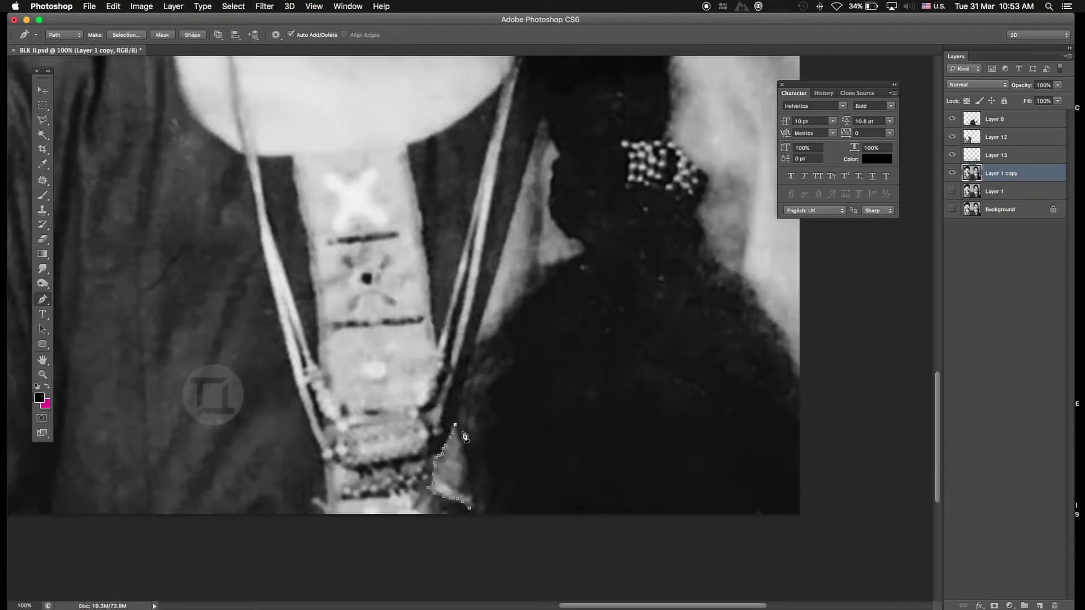
left_click(469, 507)
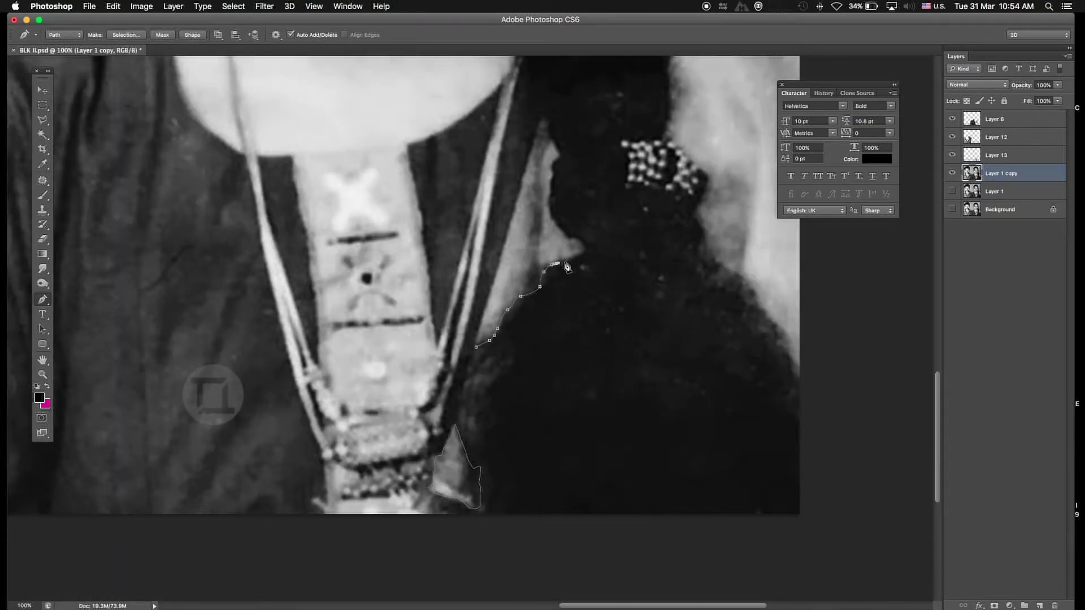
scroll(567, 266, "up", 2)
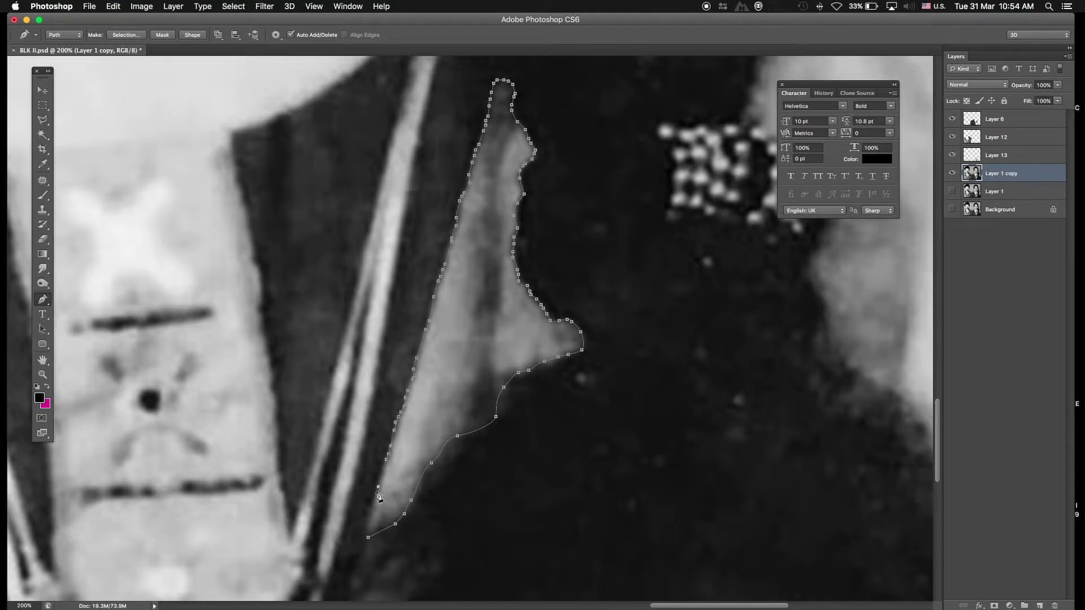
left_click(368, 537)
key("super+Return")
key("super+minus")
key("super+minus")
key("m")
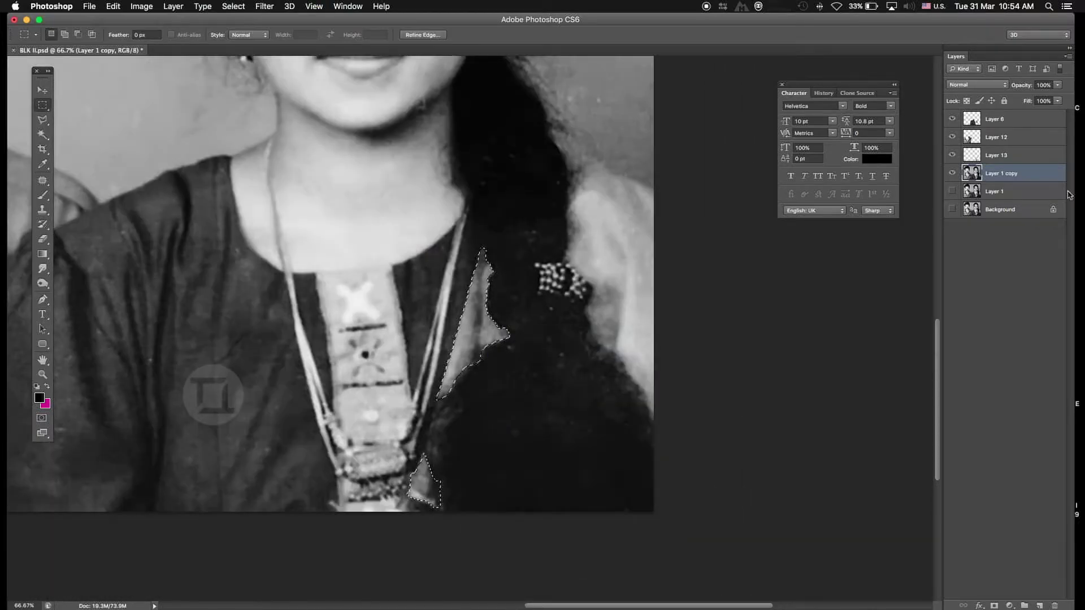
Step: Add a new layer and pen-trace the hair edge around the right shoulder
key("super+shift+alt+n")
key("p")
left_click(567, 157)
left_click(650, 189)
left_click(696, 379)
left_click(683, 416)
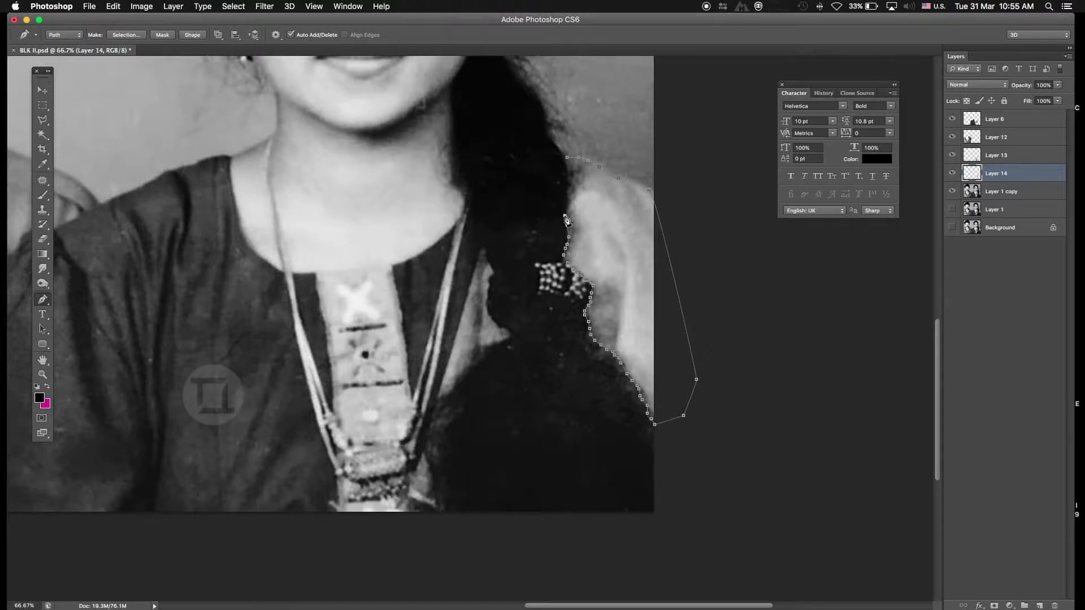
left_click(568, 160)
Step: Make a selection from the shoulder path, copy it to Layer 15, and hide Layer 1 copy
right_click(605, 206)
key("Return")
left_click(1000, 191)
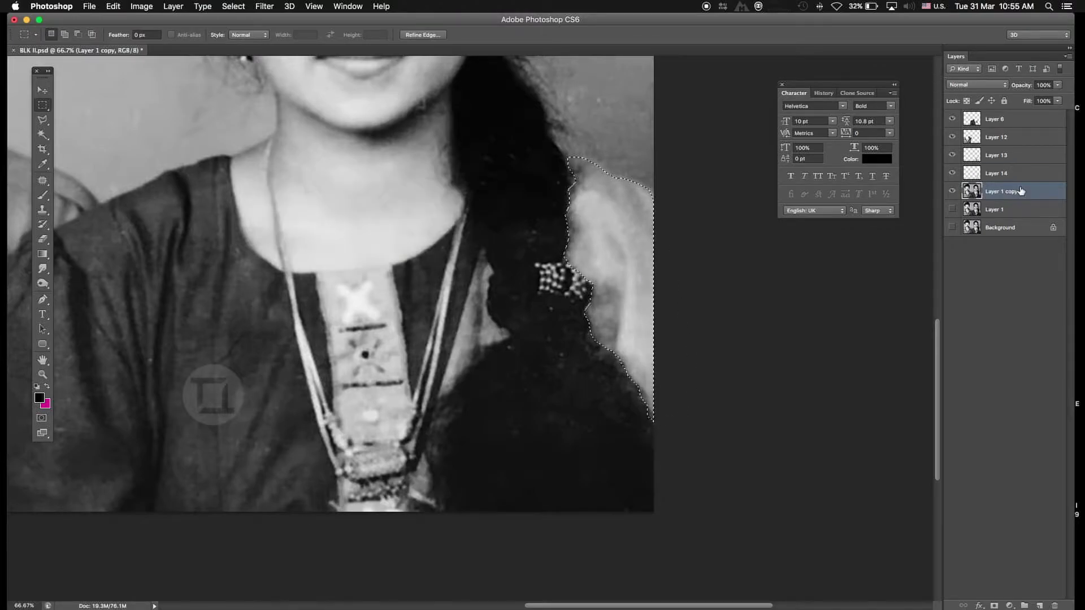
key("super+j")
key("super+minus")
left_click(951, 209)
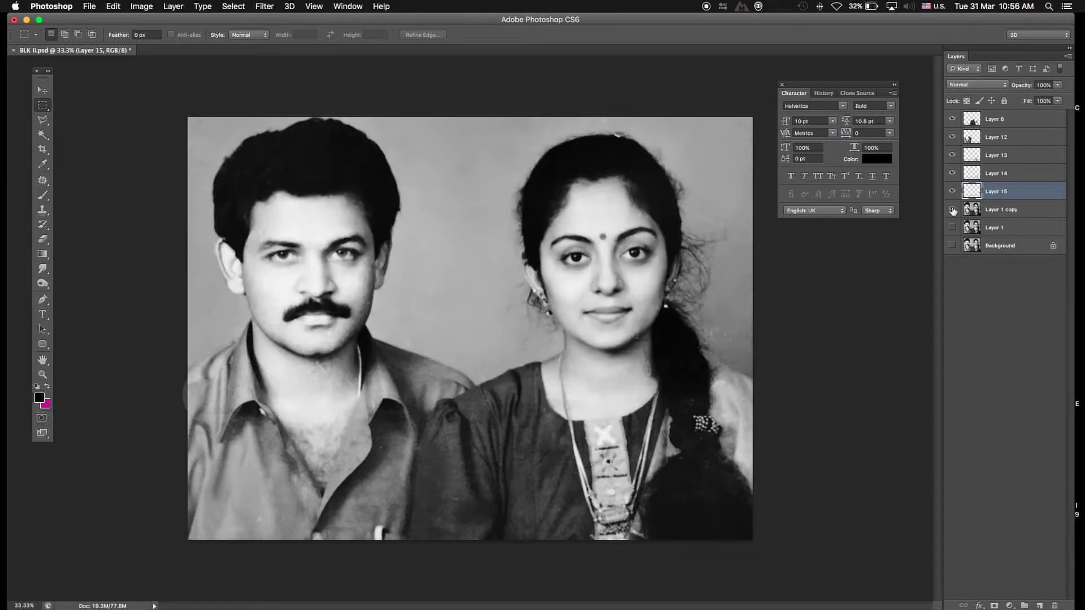
left_click(953, 211)
Step: Remove the empty Layer 14, show Layer 1 copy again and add a new top layer
key("super+e")
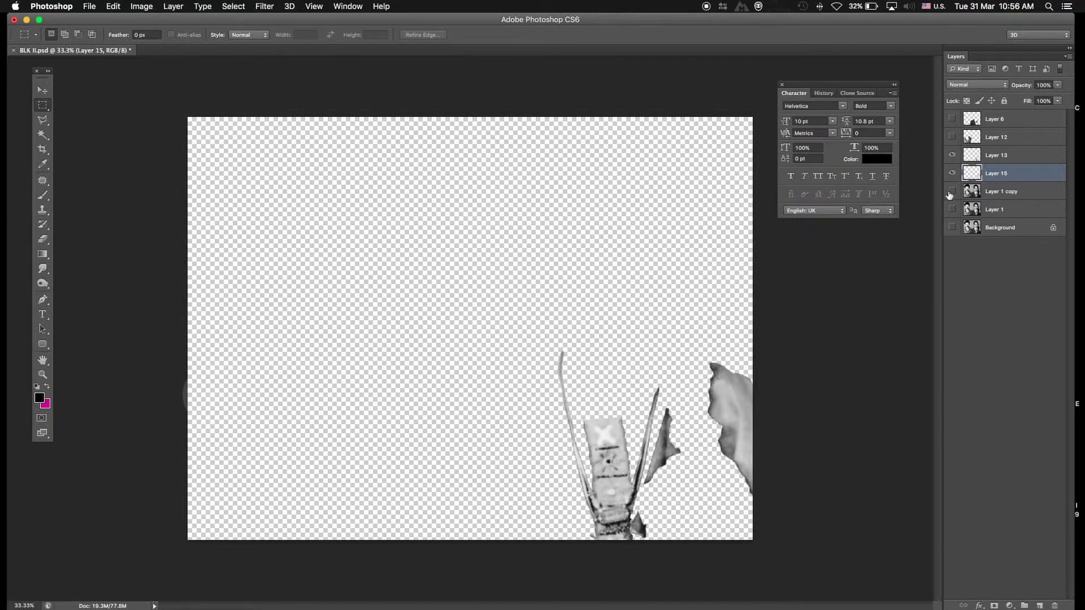
left_click(952, 191)
key("v")
key("super+shift+alt+n")
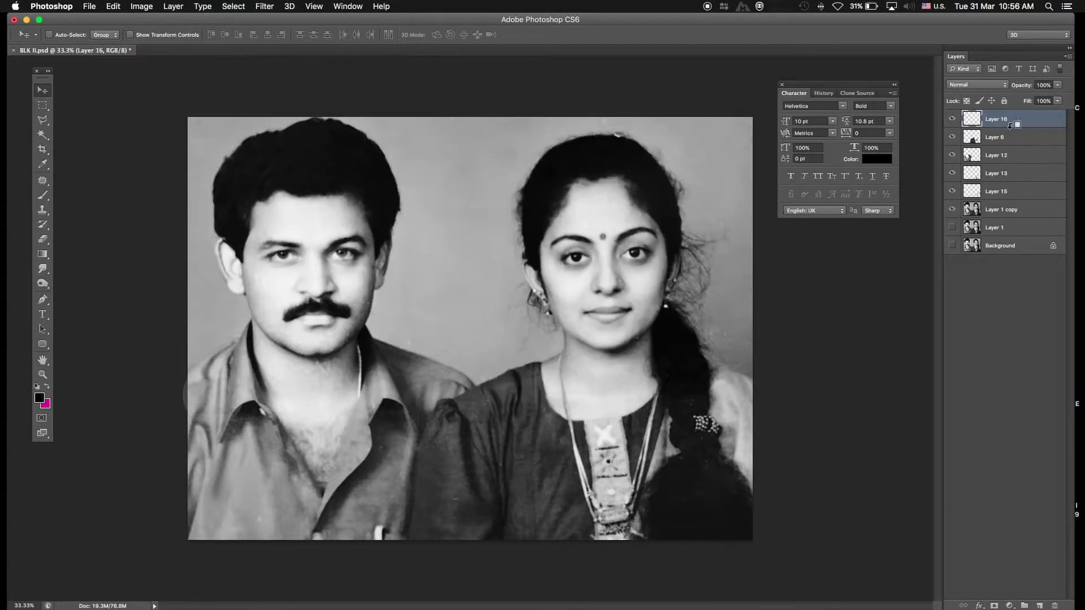
left_click(1010, 125, "alt")
key("super+BackSpace")
Step: Try a magenta fill with a hue shift on the new layer, then delete it
key("shift+plus")
key("shift+plus")
key("shift+plus")
key("shift+plus")
key("shift+plus")
key("shift+plus")
key("super+u")
mouse_move(770, 201)
left_mouse_down()
mouse_move(802, 202)
mouse_move(774, 203)
left_mouse_up()
key("Return")
key("BackSpace")
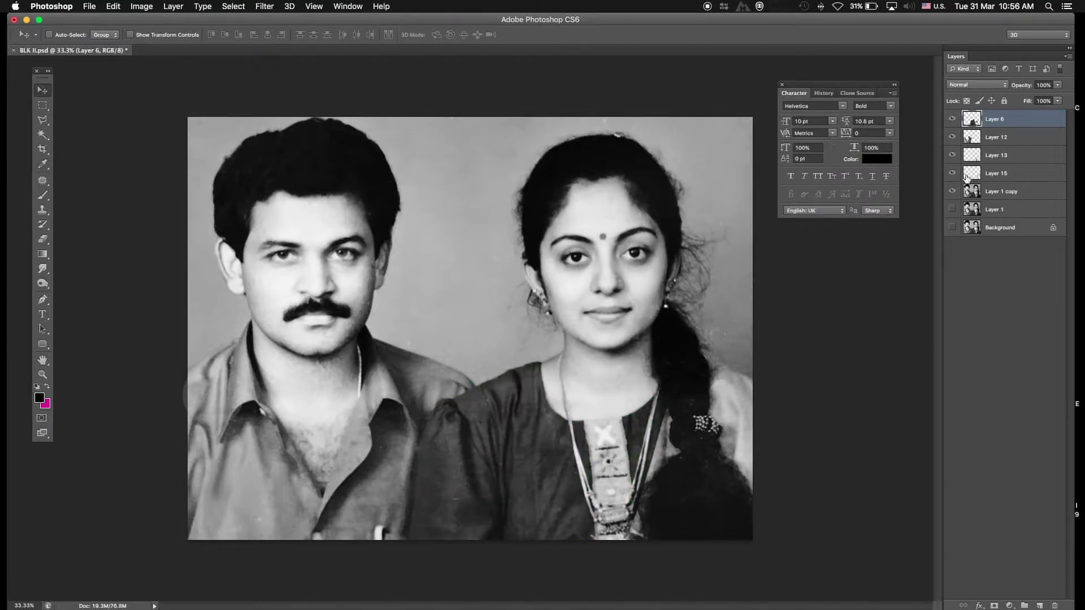
left_click(990, 192)
key("super+BackSpace")
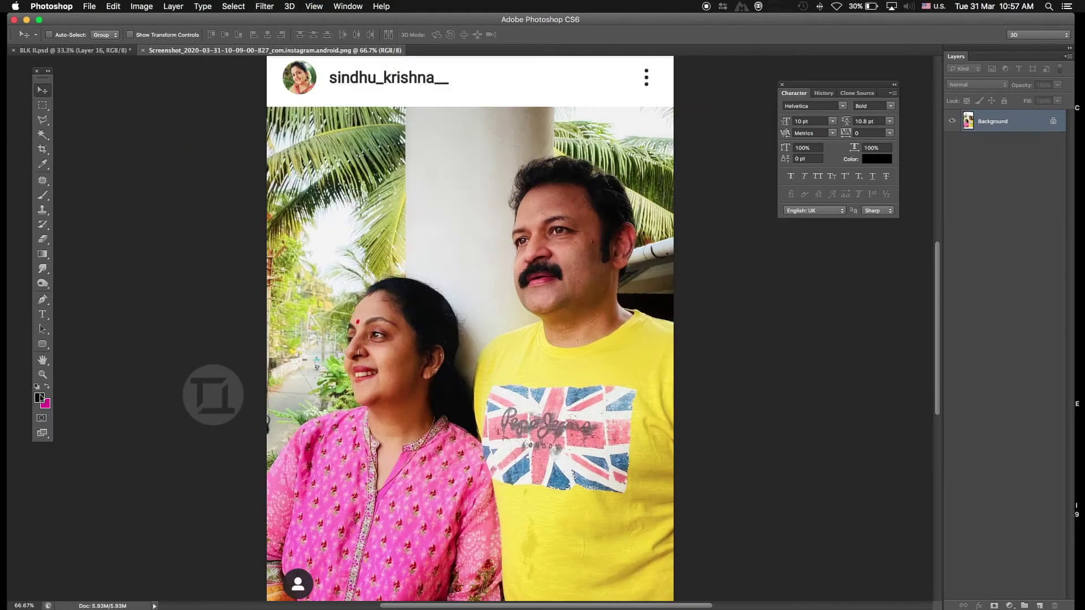
Step: Sample a salmon skin tone from the reference photo as the foreground colour
left_click(40, 399)
left_click(571, 246)
left_click(938, 202)
left_click(73, 50)
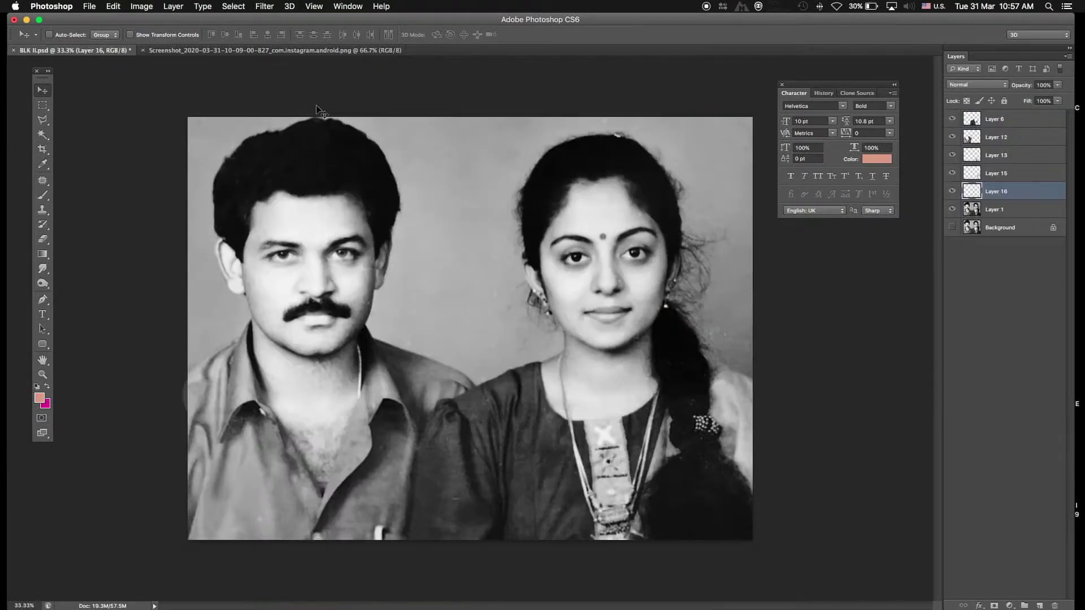
key("x")
key("c")
Step: Fill Layer 16 with salmon and cycle its blend modes, ending on Vivid Light
key("v")
key("ctrl+BackSpace")
key("alt+shift+k")
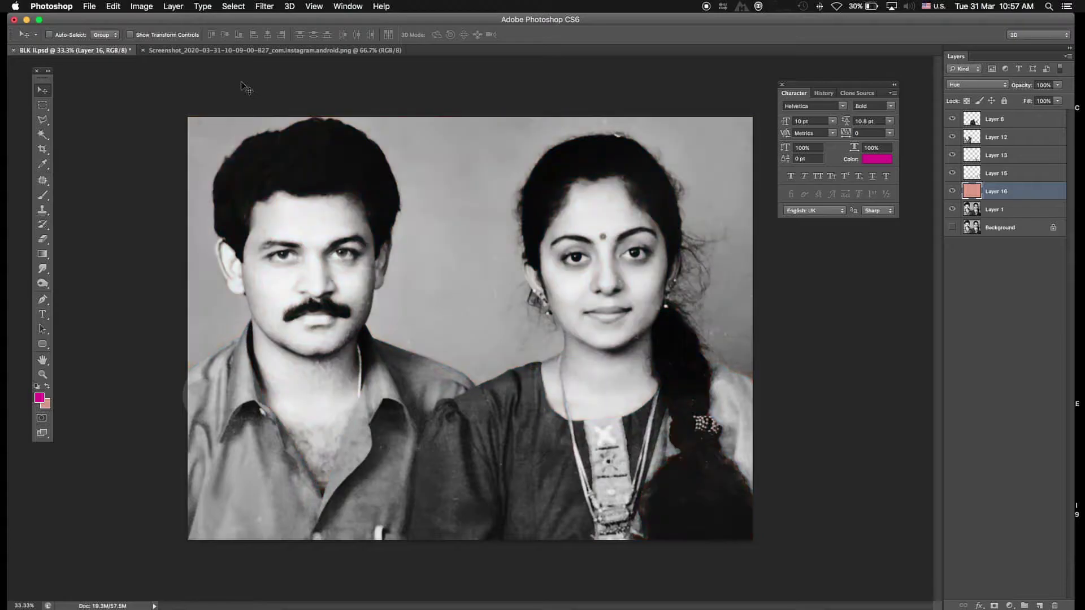
key("alt+shift+e")
key("alt+shift+v")
Step: Retune the salmon Layer 16's blend mode and apply Color Balance of +19, +10, -5
left_click(1039, 605)
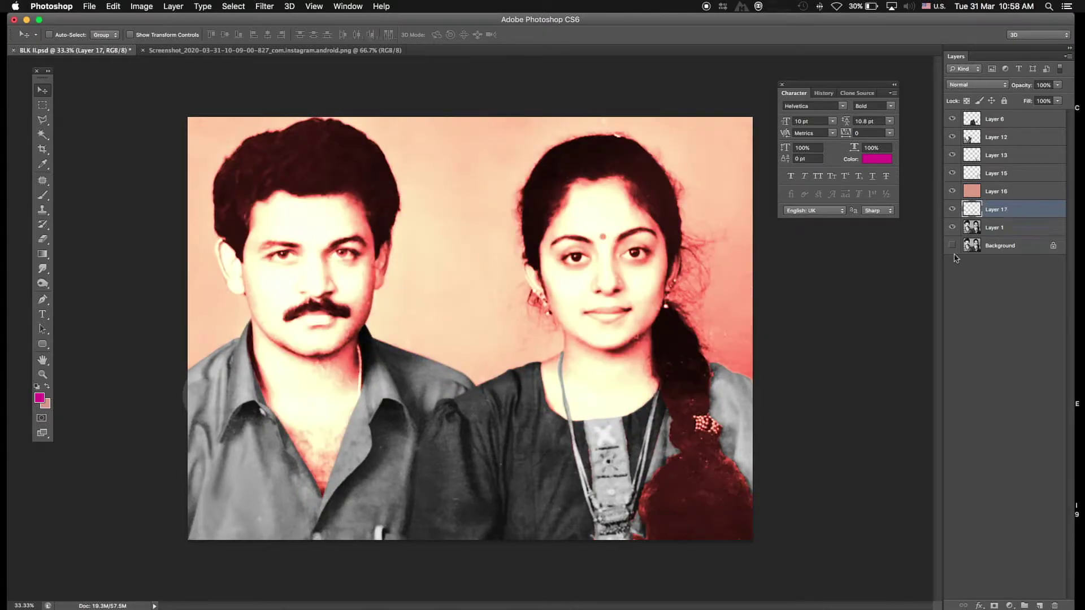
key("x")
key("ctrl+BackSpace")
key("BackSpace")
key("alt+shift+s")
key("ctrl+minus")
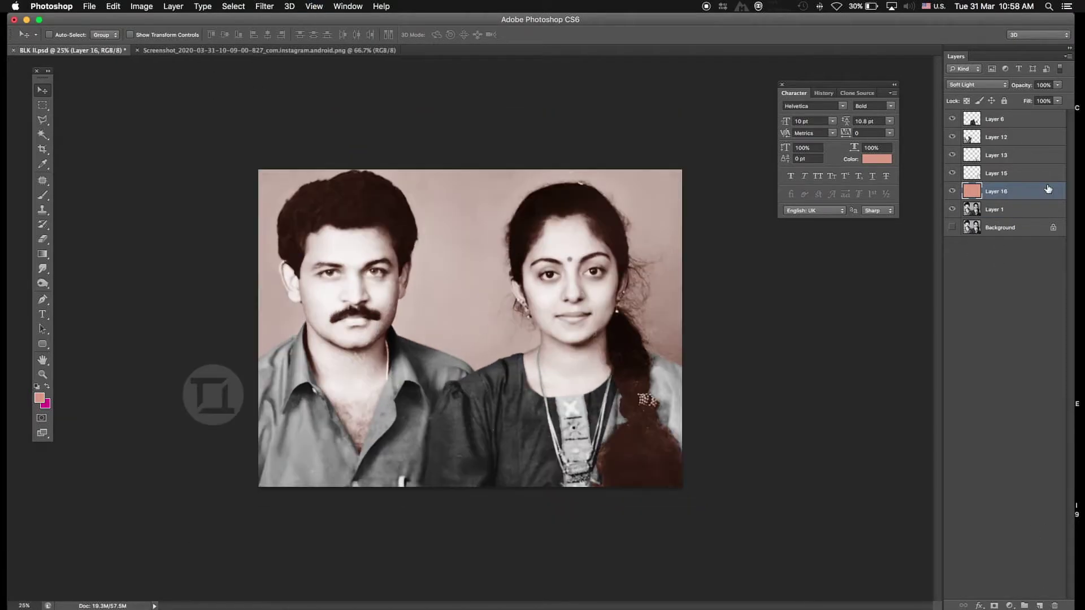
key("alt+shift+m")
key("alt+shift+t")
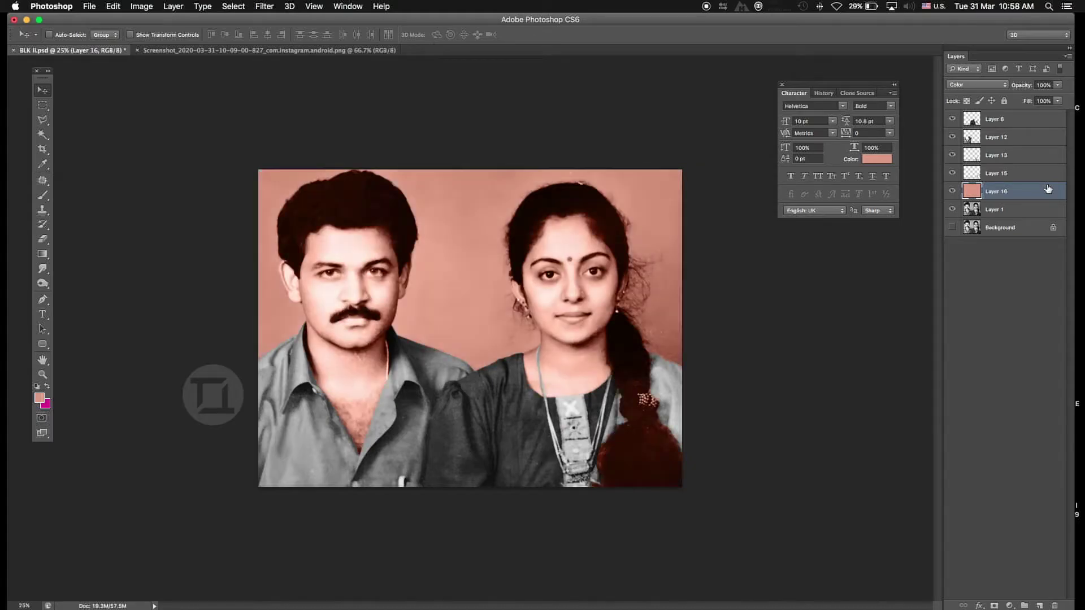
key("ctrl+b")
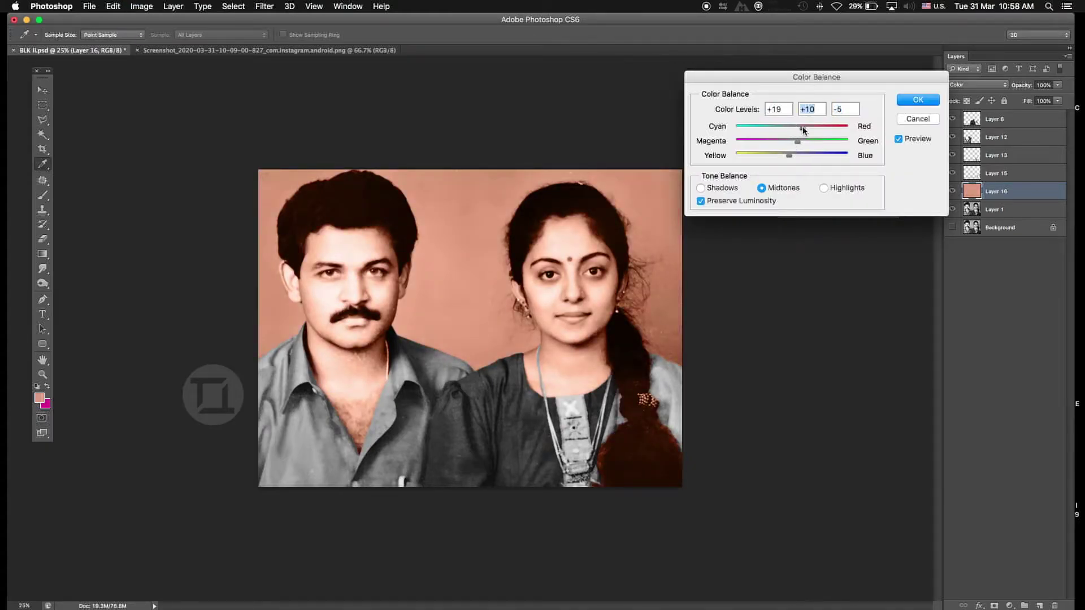
key("Return")
Step: Fill a new Layer 17 with magenta in Soft Light mode and compare it against the salmon tint
left_click(1039, 606)
key("ctrl+BackSpace")
key("alt+shift+h")
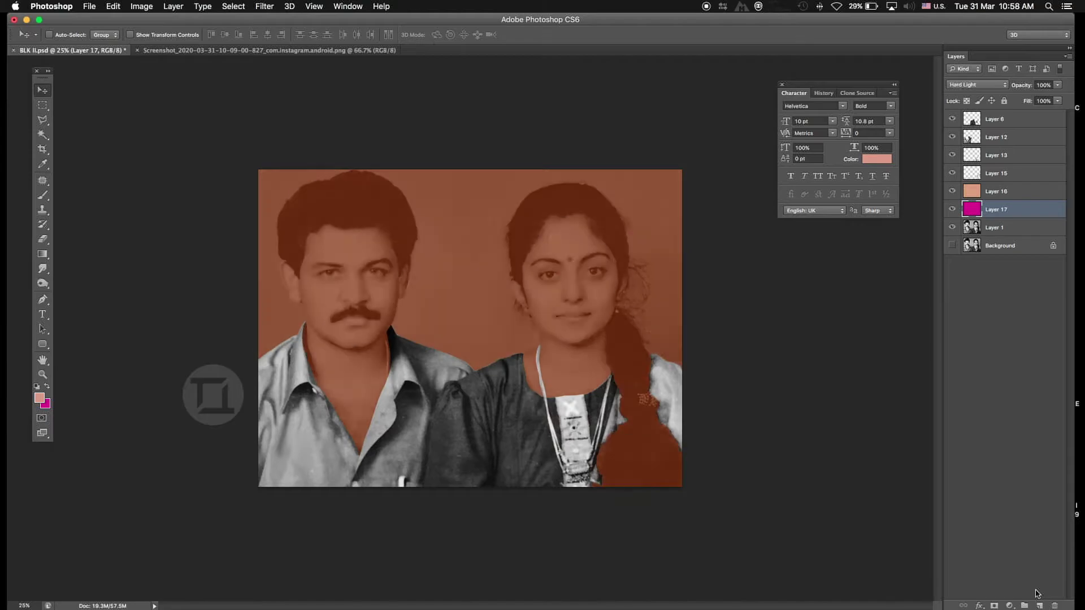
key("alt+shift+f")
key("alt+shift+c")
key("alt+shift+u")
key("alt+shift+t")
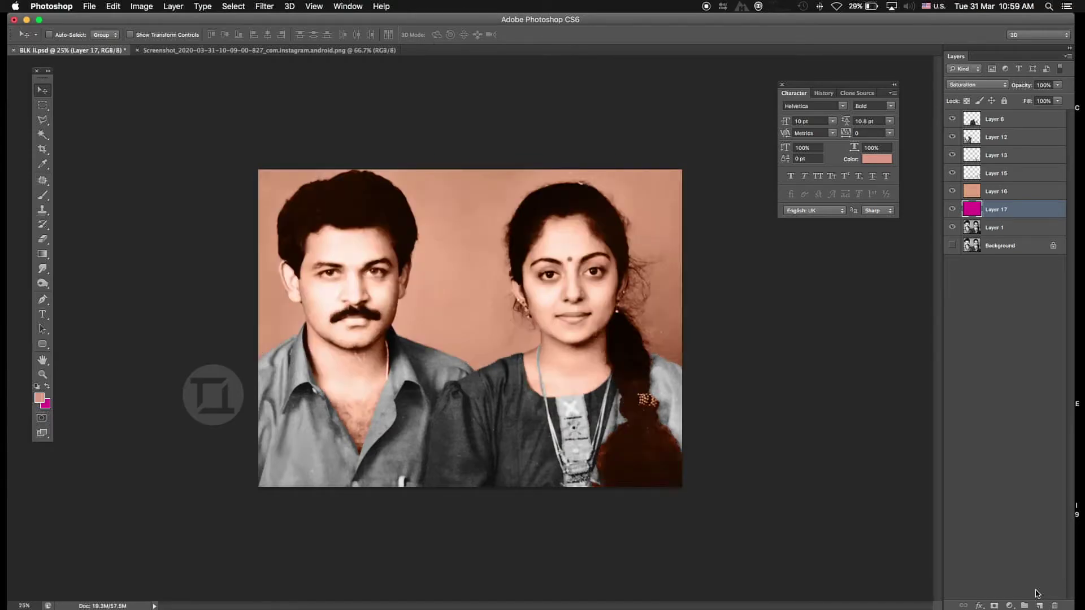
key("shift+minus")
key("shift+minus")
key("shift+minus")
key("alt+shift+f")
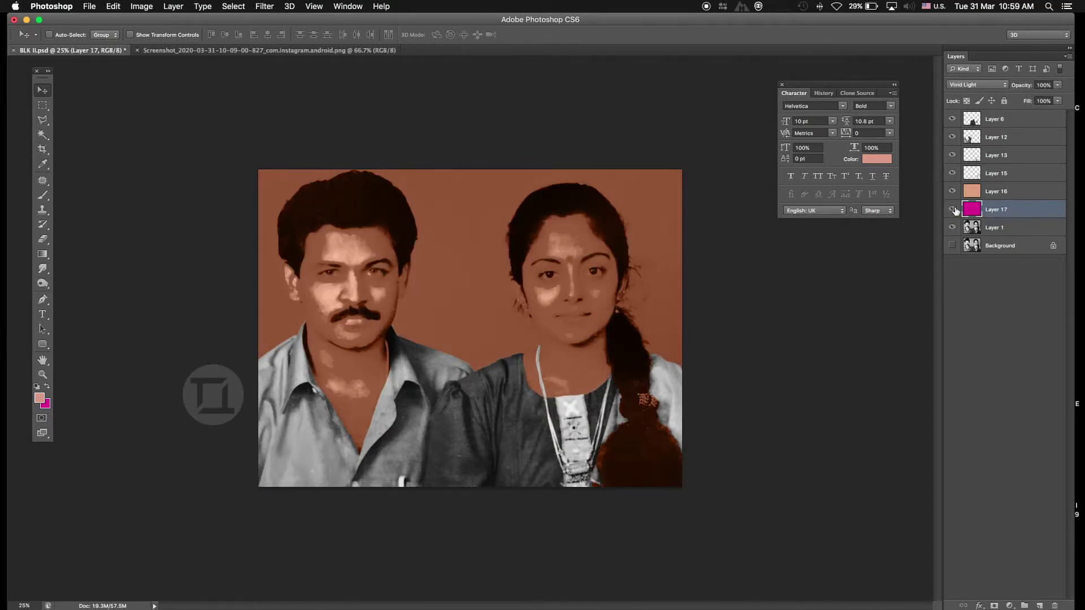
key("ctrl+plus")
left_click(952, 191)
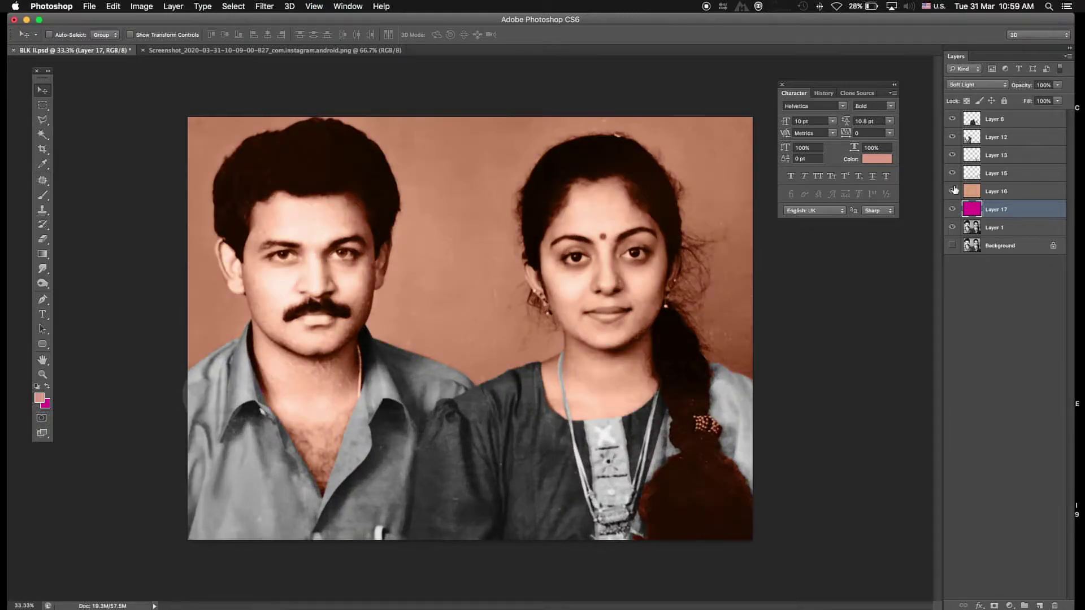
Step: Select the Pen tool and zoom to 100% on the man's face
key("p")
key("ctrl+plus")
left_click_drag(507, 235, 441, 285)
key("ctrl+plus")
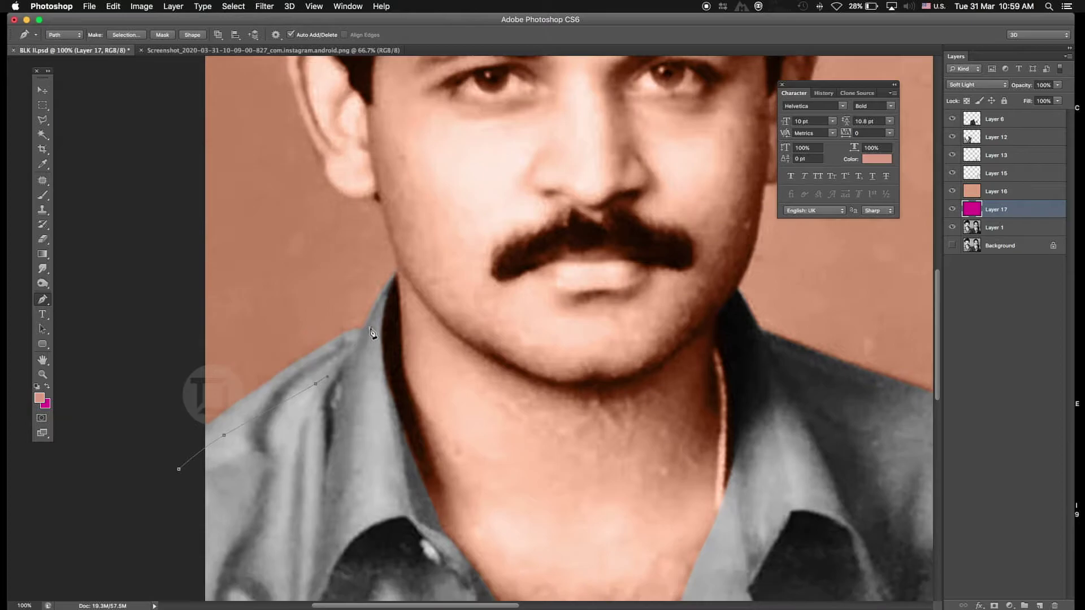
Step: Zoom to 200% and start the skin outline with a path point along the jawline
key("ctrl+plus")
left_click(258, 377)
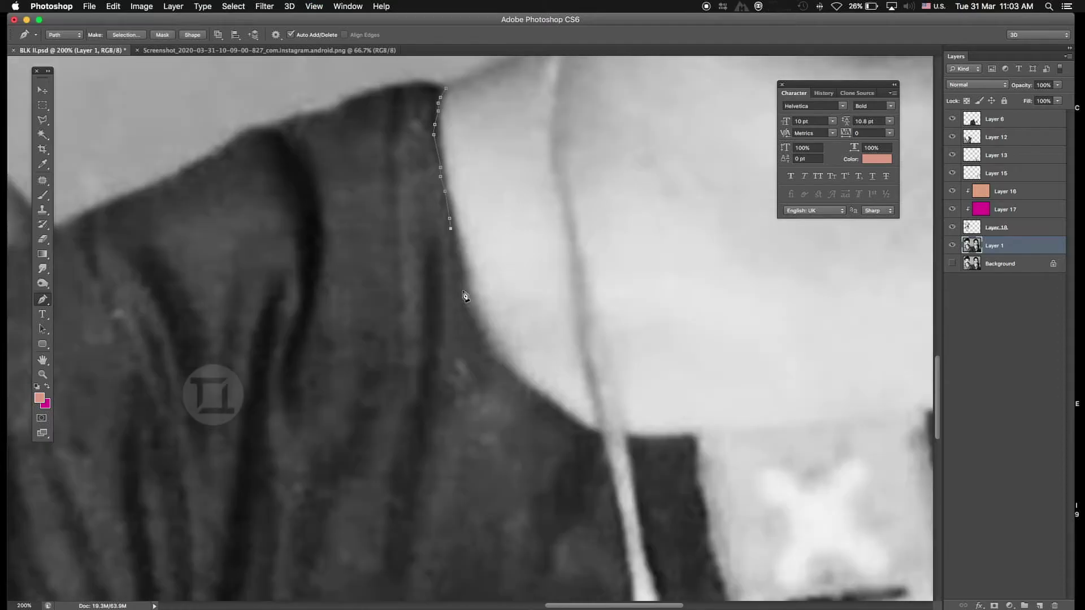
scroll(586, 248, "up", 5)
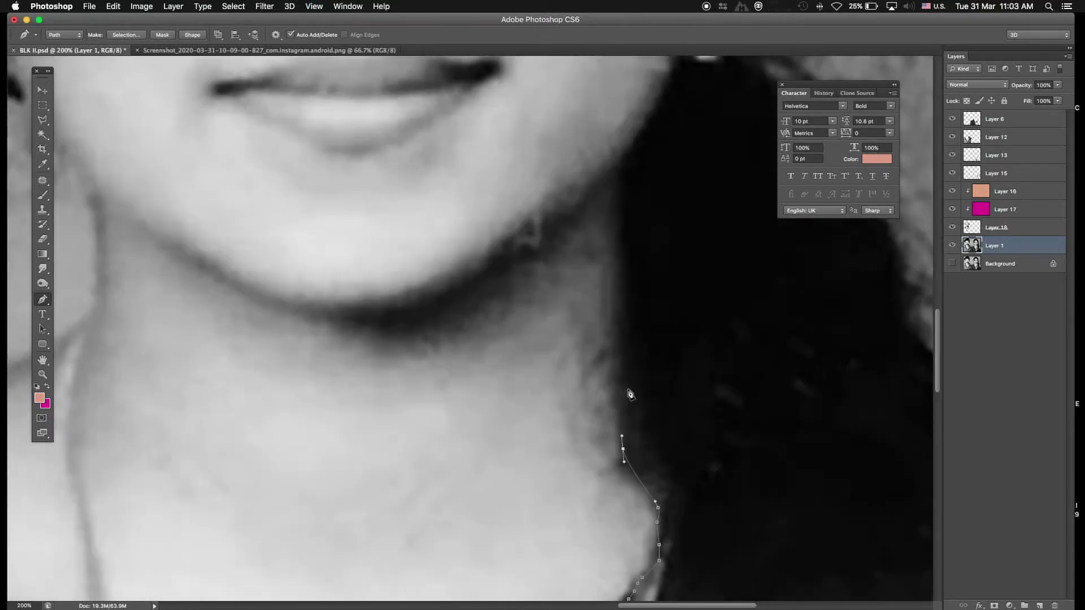
scroll(565, 316, "up", 5)
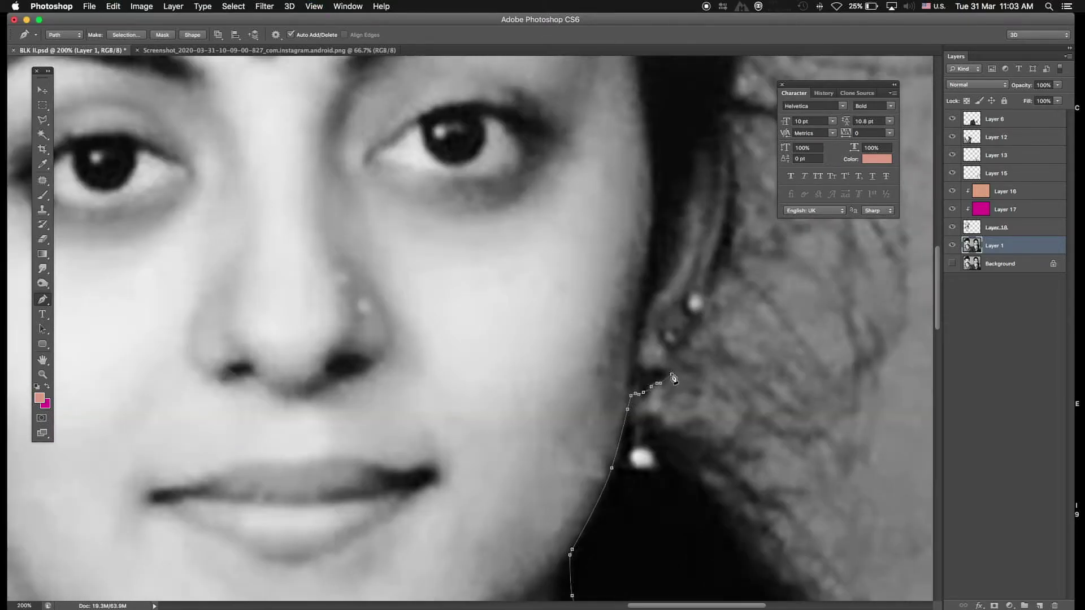
scroll(636, 298, "up", 3)
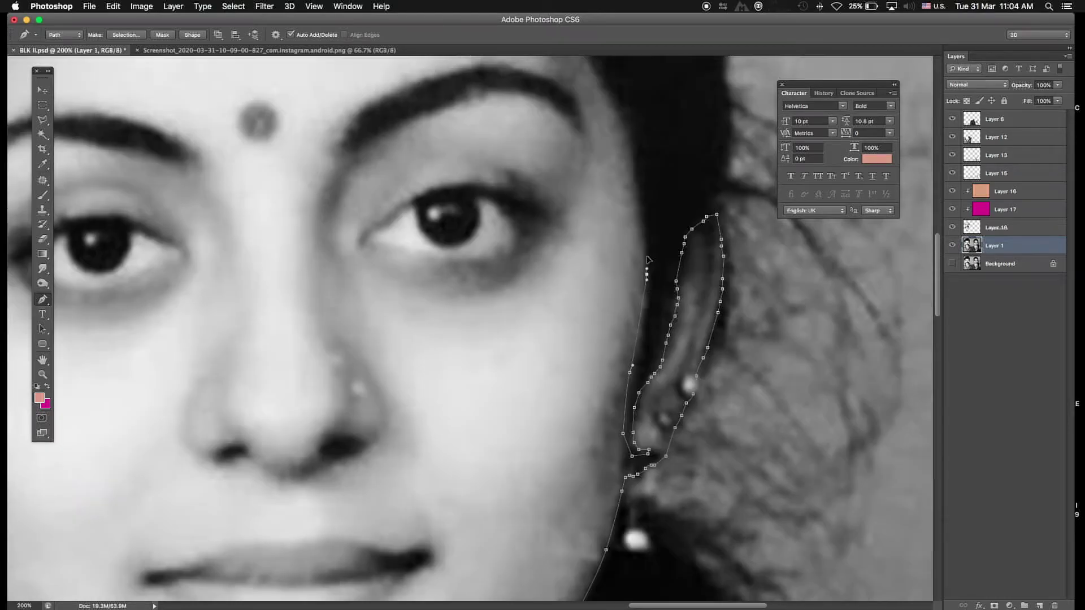
scroll(637, 298, "up", 3)
scroll(565, 255, "up", 3)
scroll(523, 205, "up", 2)
scroll(523, 205, "down", 1)
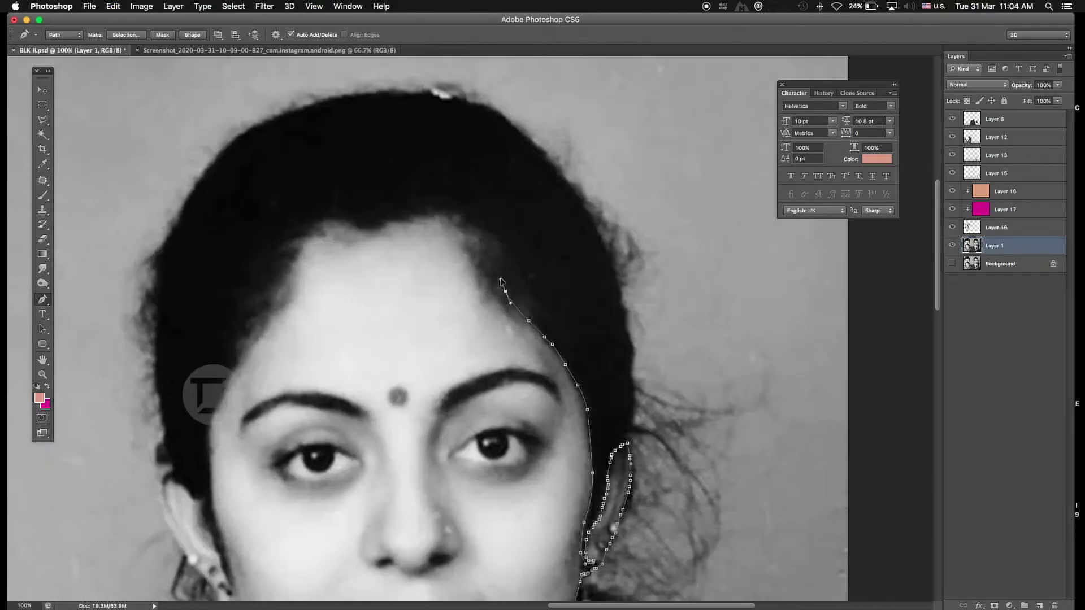
scroll(271, 300, "up", 1)
Step: Continue the skin path down the temple and cheek
left_click(359, 294)
scroll(360, 294, "down", 3)
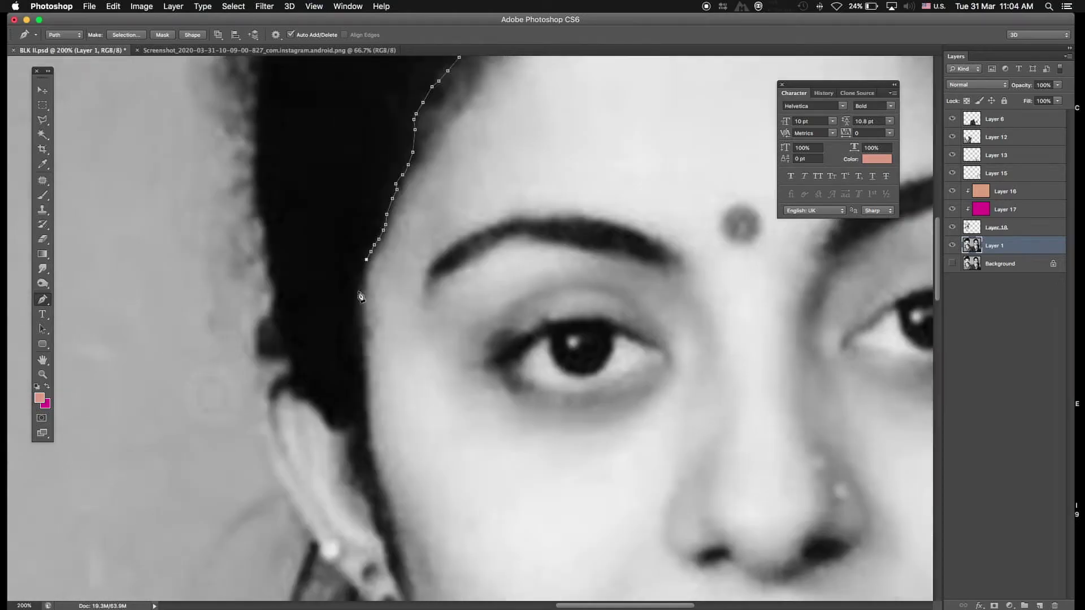
scroll(356, 355, "down", 3)
scroll(367, 385, "down", 2)
left_click(381, 401)
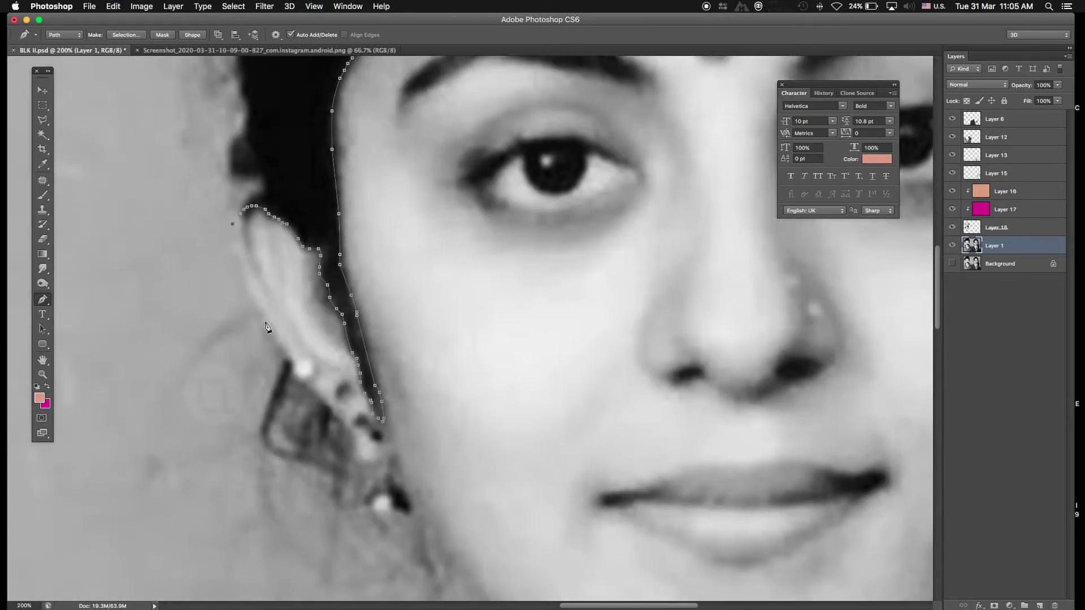
scroll(380, 459, "down", 5)
scroll(450, 358, "down", 1)
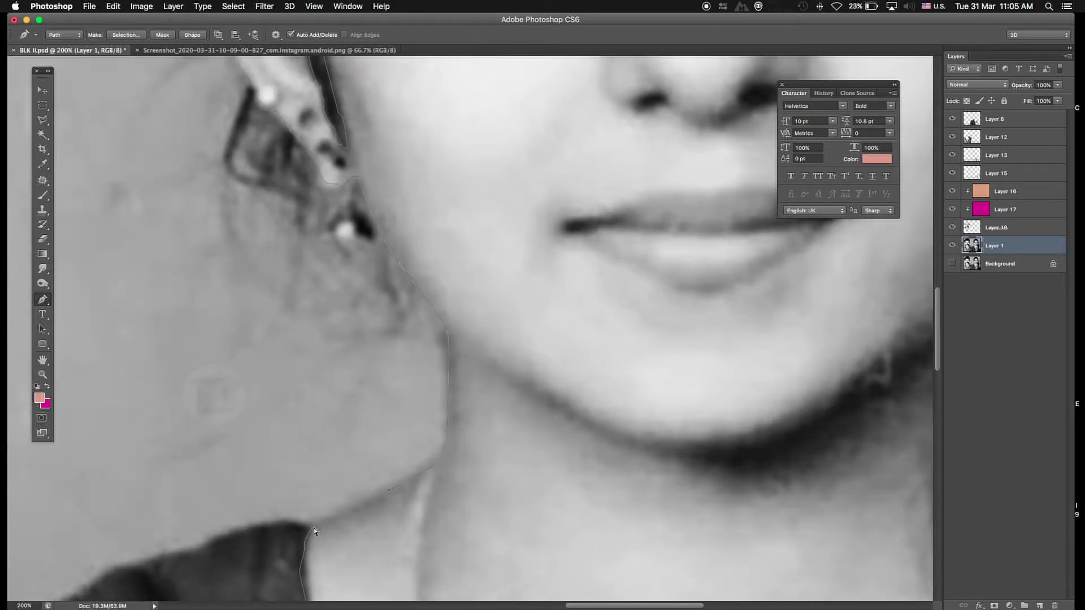
Step: Convert the skin path to a selection and duplicate the salmon and magenta Layers 16 and 17
key("ctrl+Return")
key("m")
scroll(594, 314, "down", 4)
left_click(1005, 191)
left_click(1005, 209, "shift")
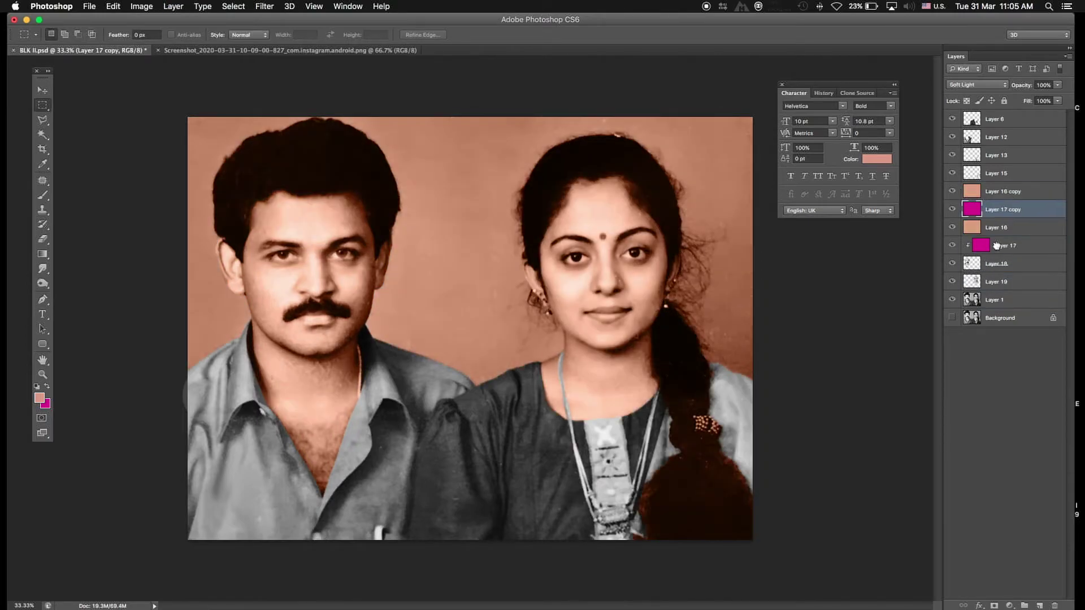
Step: Move the skin-tone layer copies above Layer 19 and clip them to it
left_click_drag(1004, 209, 1004, 197)
double_click(952, 227)
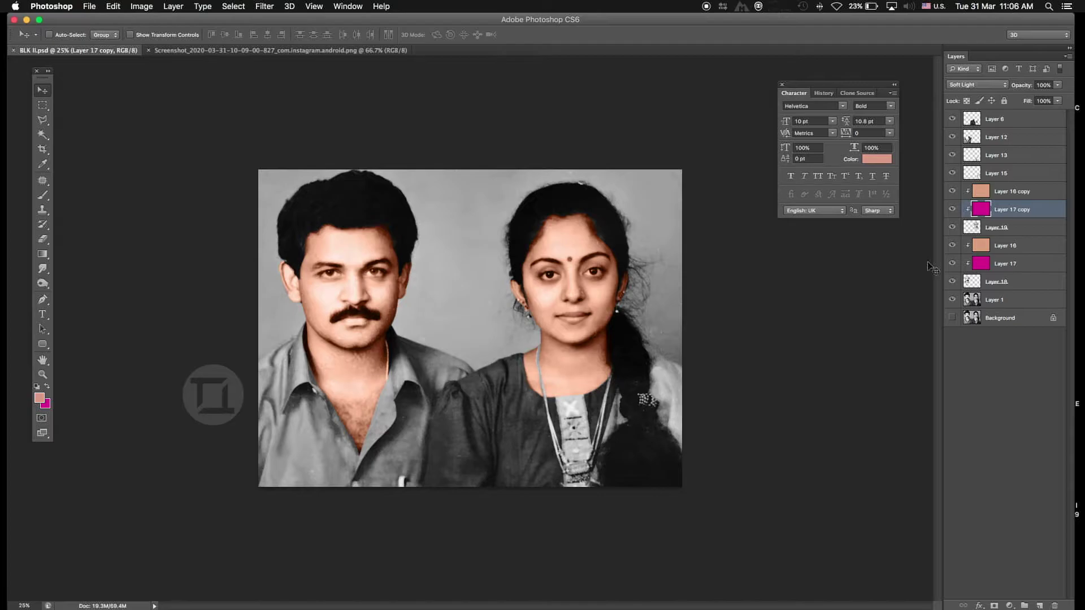
key("v")
Step: Tint the man's shirt olive with a beige Multiply layer clipped to Layer 12
left_click(1021, 145)
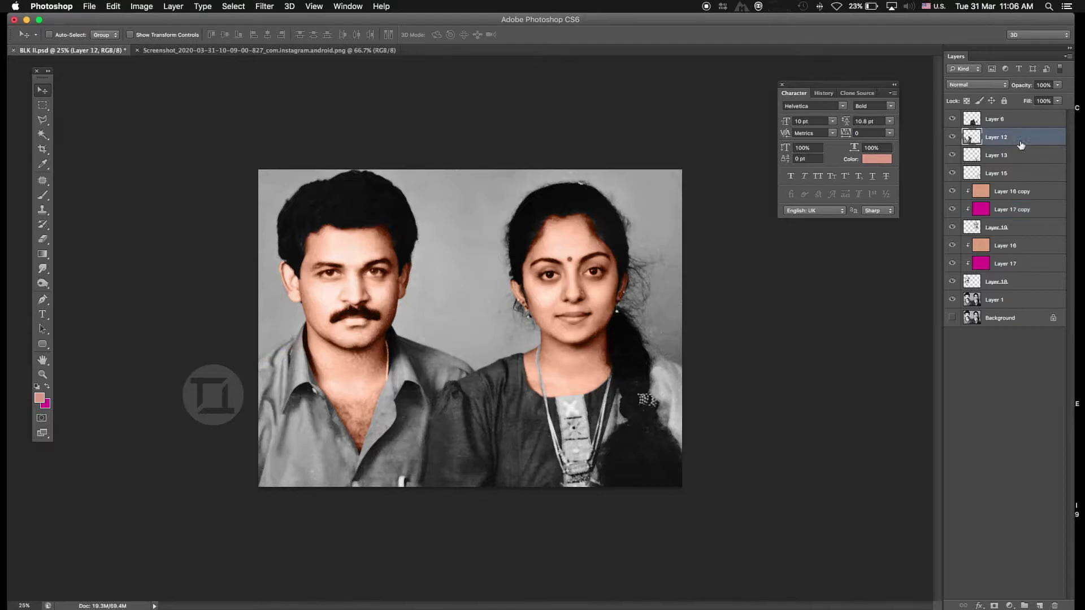
key("ctrl+shift+alt+n")
left_click(45, 404)
left_click(727, 230)
left_click(927, 204)
key("ctrl+BackSpace")
key("shift+alt+y")
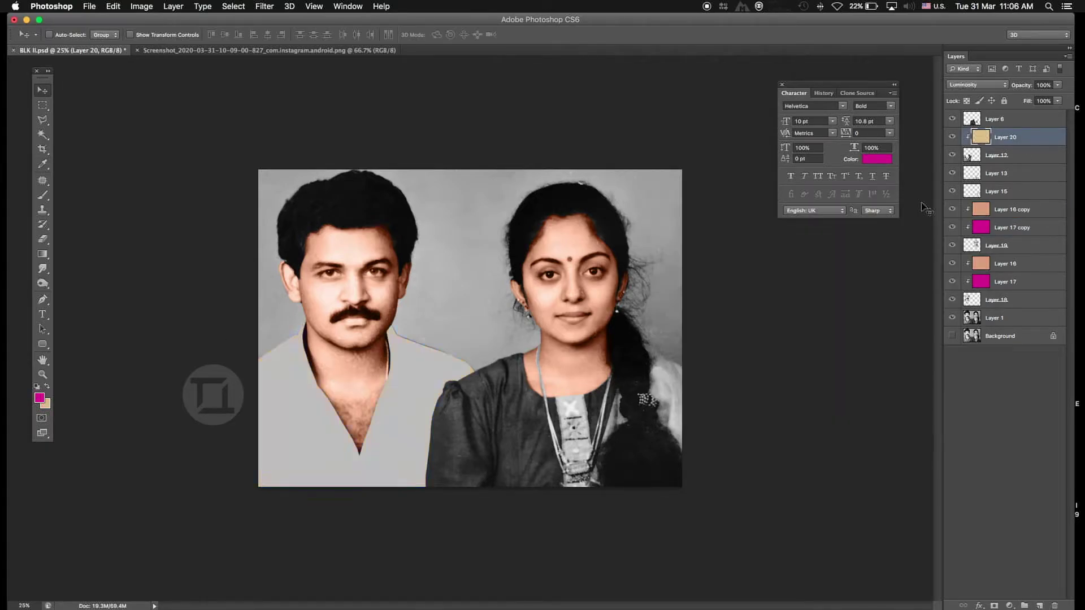
key("shift+minus")
key("shift+minus")
key("shift+minus")
key("shift+minus")
key("shift+minus")
key("shift+minus")
key("shift+minus")
key("shift+minus")
key("shift+minus")
key("shift+minus")
key("shift+minus")
key("shift+minus")
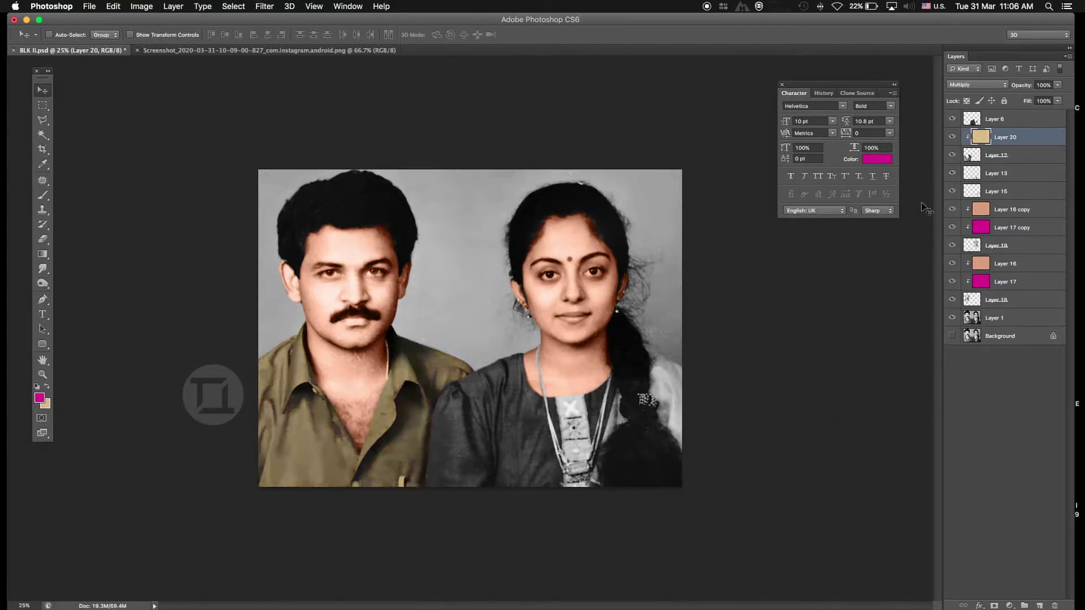
key("ctrl+plus")
key("shift+minus")
key("shift+minus")
key("shift+minus")
key("shift+minus")
key("shift+minus")
key("shift+minus")
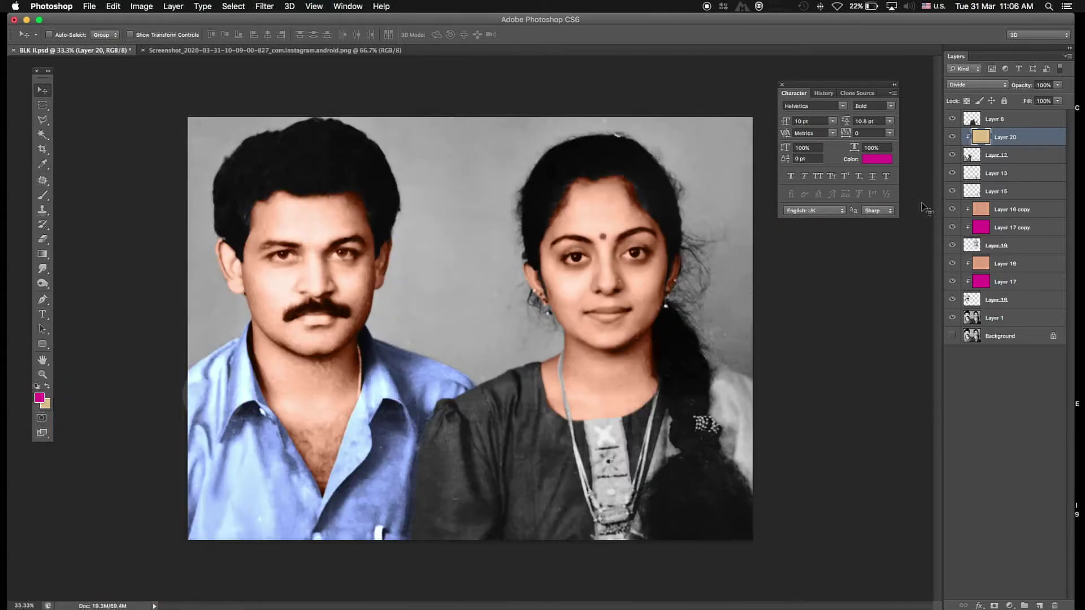
key("shift+plus")
key("shift+plus")
key("shift+plus")
key("shift+plus")
key("shift+plus")
Step: Colour the woman's dress with a green Overlay layer clipped to Layer 6, and save
key("ctrl+shift+alt+n")
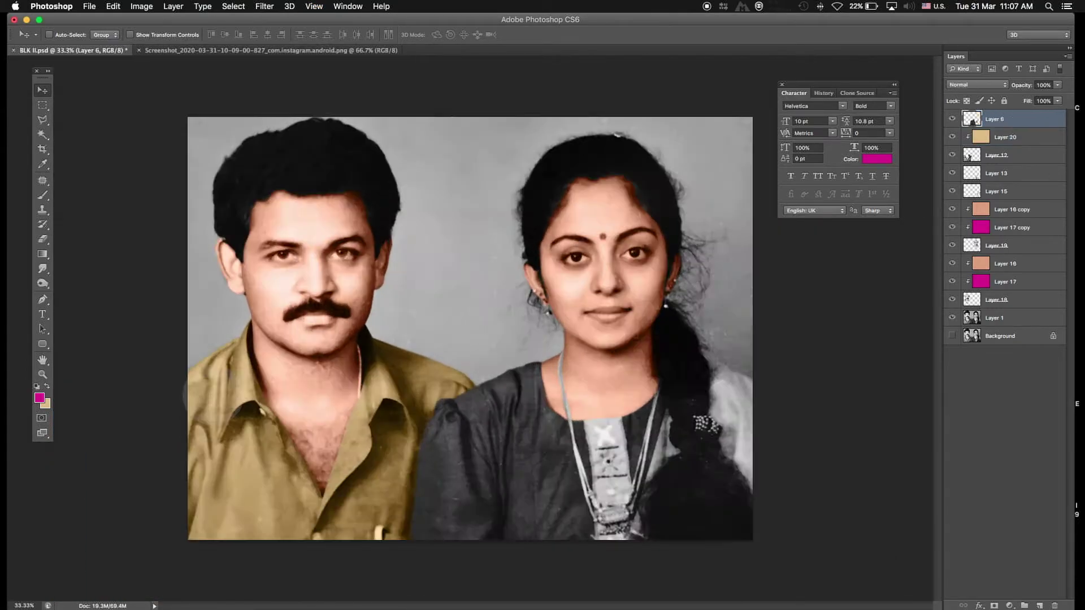
key("i")
left_click(45, 404)
left_click(935, 202)
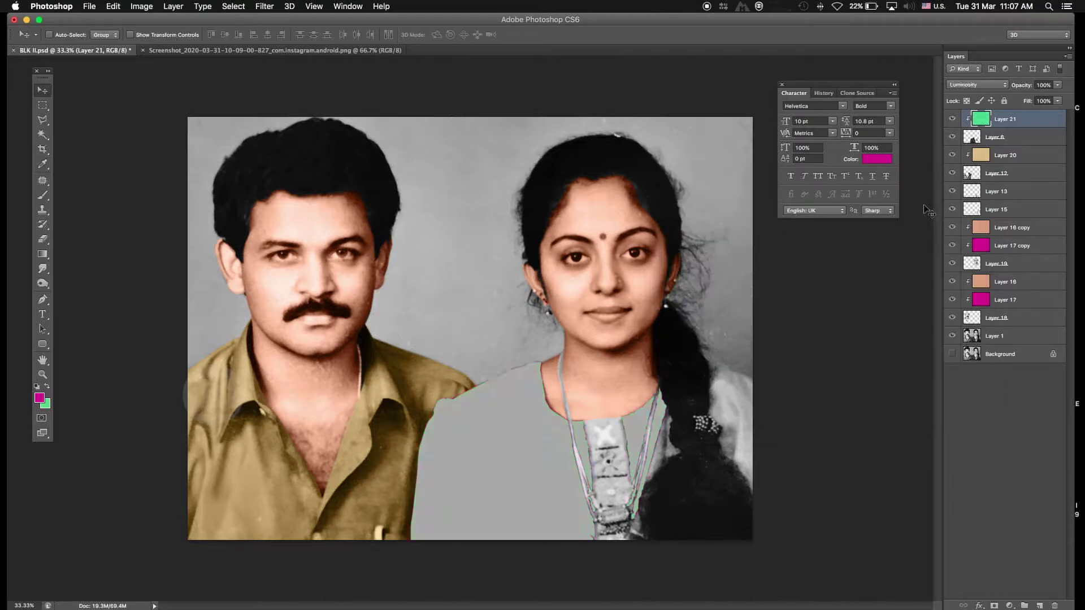
key("ctrl+BackSpace")
key("shift+plus")
key("shift+plus")
key("shift+plus")
key("shift+plus")
key("shift+plus")
key("shift+plus")
key("ctrl+minus")
key("ctrl+minus")
key("v")
key("ctrl+s")
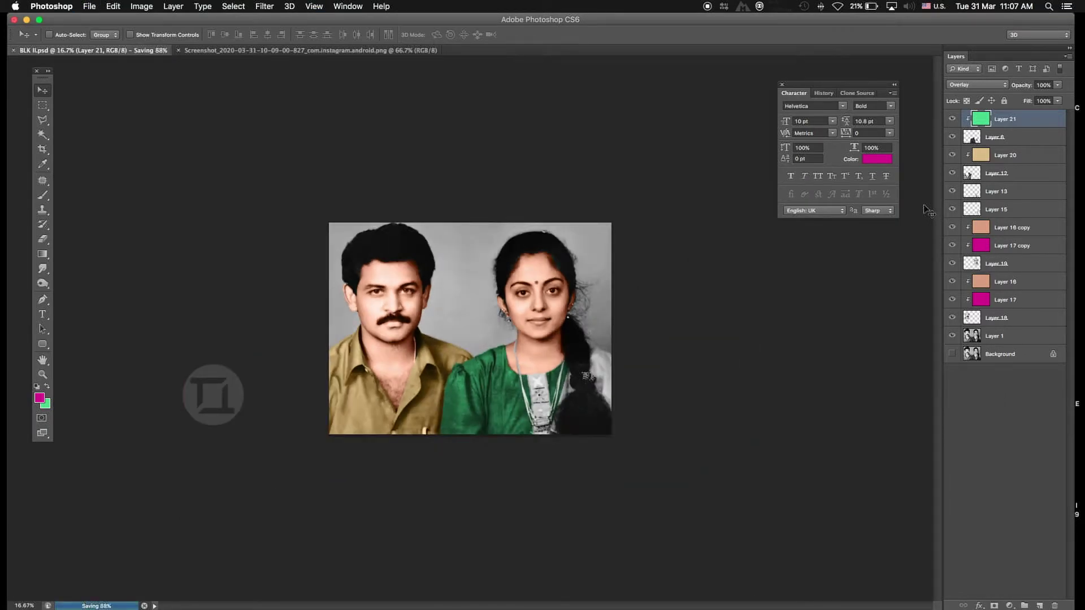
Step: Move Layers 13 and 15 to the top and add a new layer above Layer 15
left_click(1028, 191)
left_click_drag(1028, 209, 1024, 115)
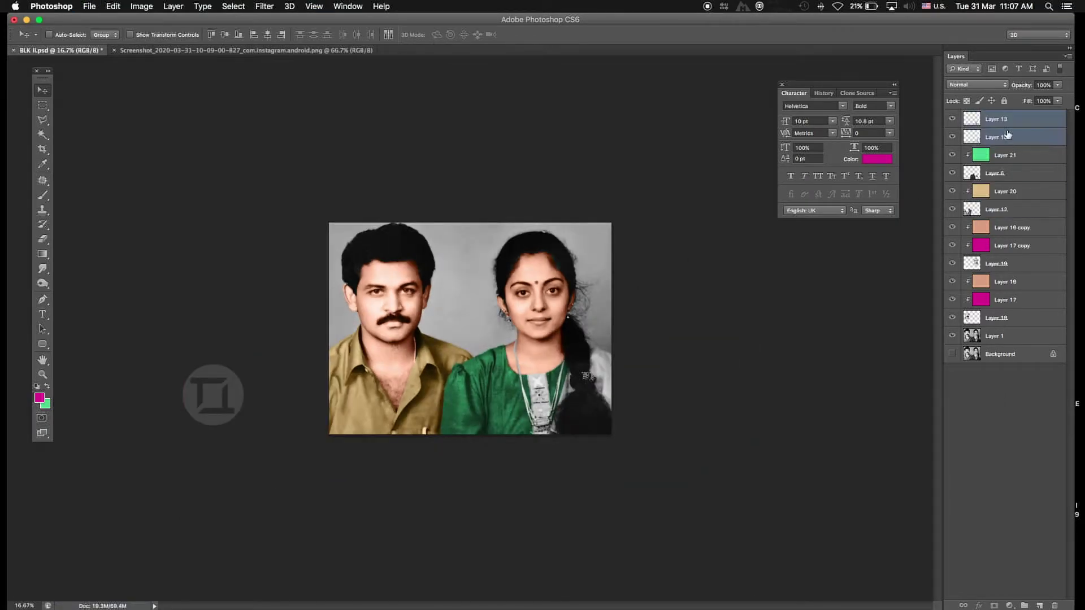
left_click(1025, 173)
key("ctrl+t")
left_click(1025, 137)
key("ctrl+shift+alt+n")
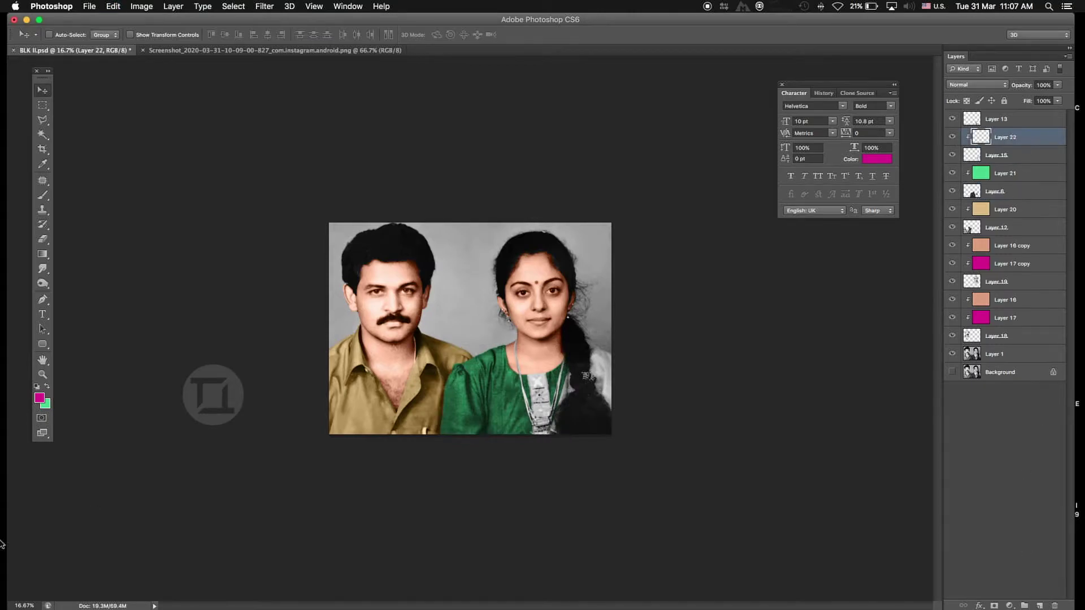
Step: Fill the new layer with tan, clip it to Layer 13 and set it to Color mode
left_click(45, 404)
left_click(934, 204)
key("ctrl+BackSpace")
left_click_drag(1012, 137, 1016, 119)
key("ctrl+plus")
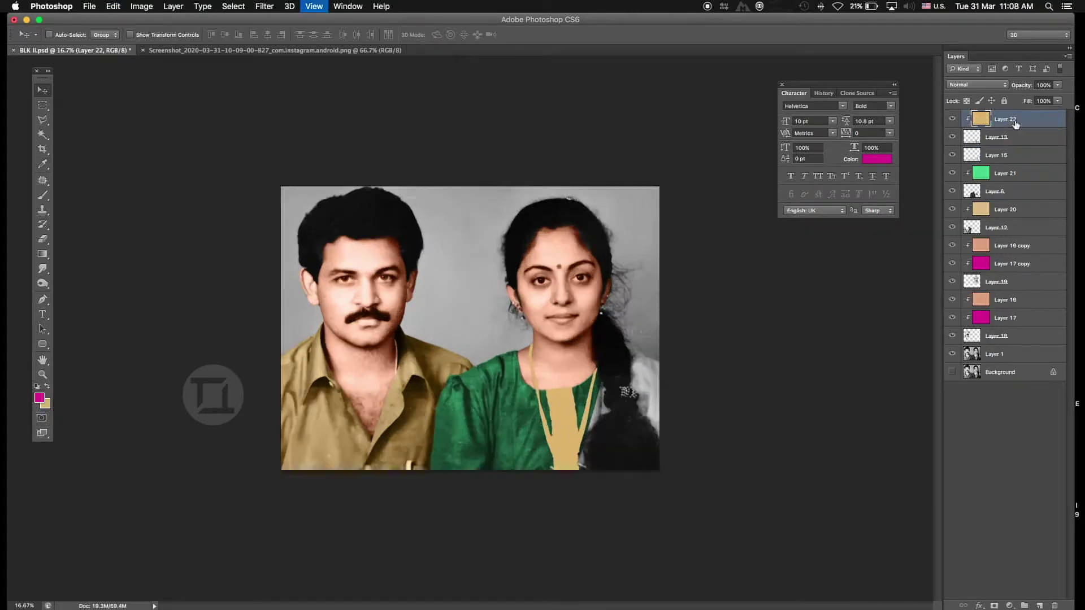
key("ctrl+plus")
key("shift+alt+c")
Step: Add clipped Layer 23 above Layer 15 and fill it with a magenta colour
left_click(1017, 155)
key("ctrl+shift+alt+n")
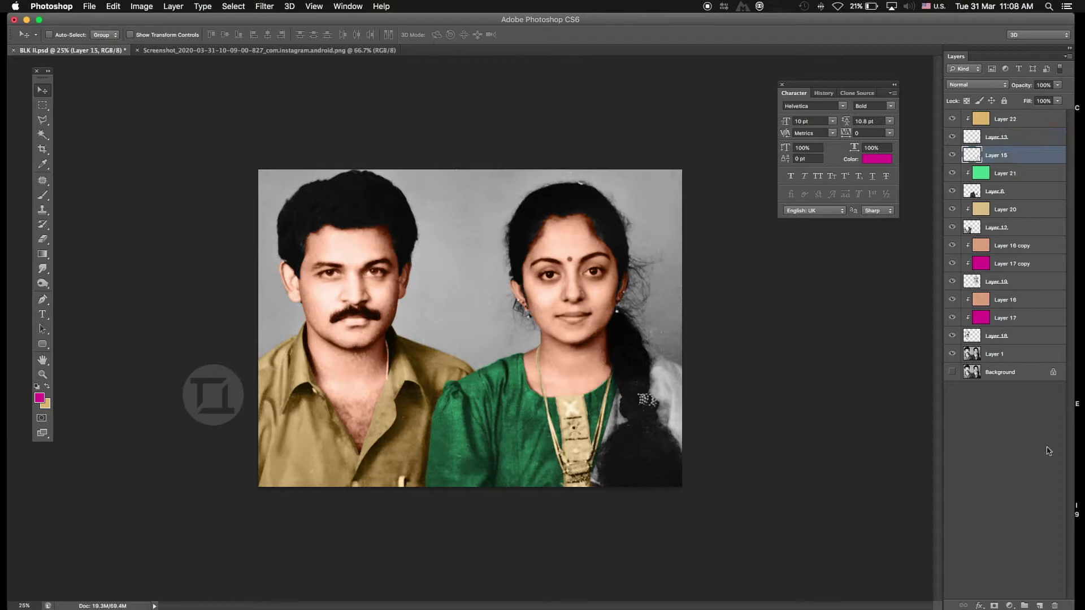
key("ctrl+alt+g")
key("i")
left_click(45, 404)
left_click_drag(825, 284, 838, 224)
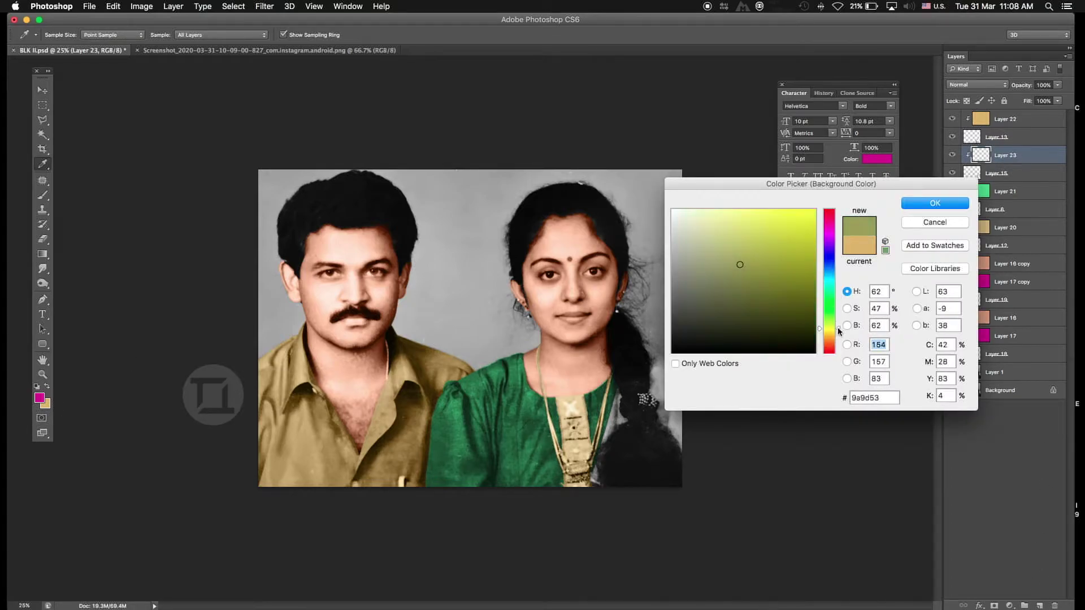
key("Return")
key("alt+BackSpace")
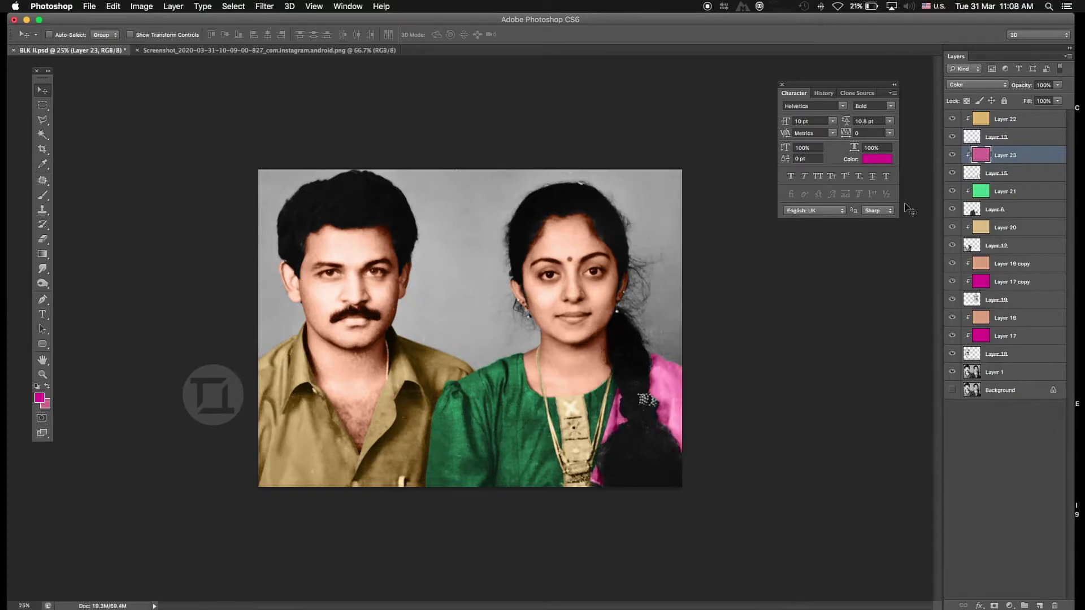
Step: Try blend modes on Layer 23 and shift its hue for the shoulder cloth
key("v")
key("x")
key("shift+minus")
key("shift+minus")
key("shift+minus")
key("ctrl+u")
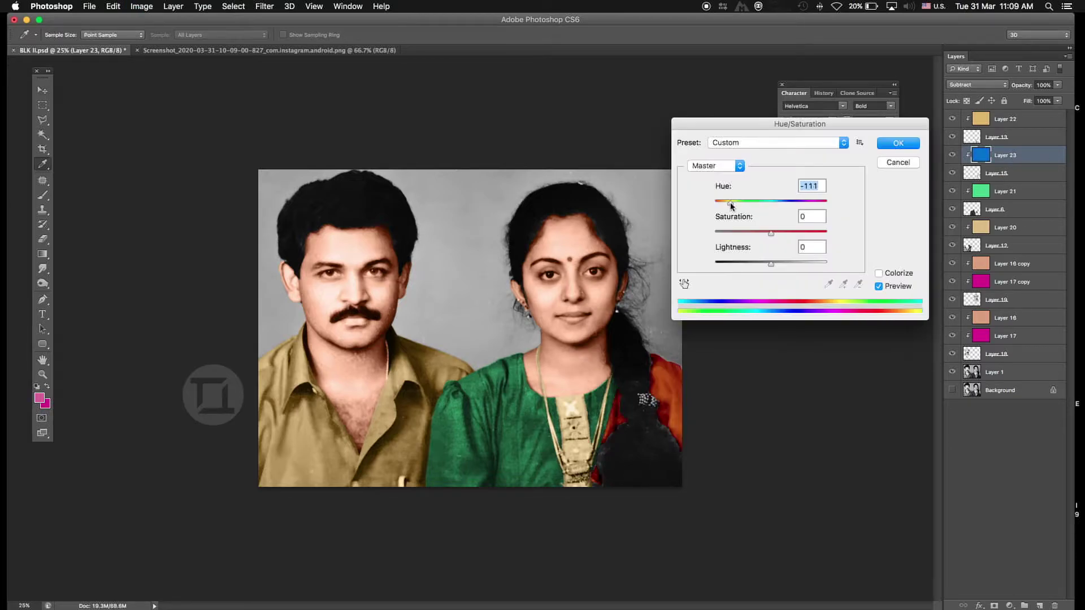
left_click_drag(721, 203, 741, 203)
key("Return")
Step: Set Layer 23 to Multiply and shift its hue to yellow-green
left_click(932, 205)
key("shift+minus")
key("shift+minus")
key("shift+minus")
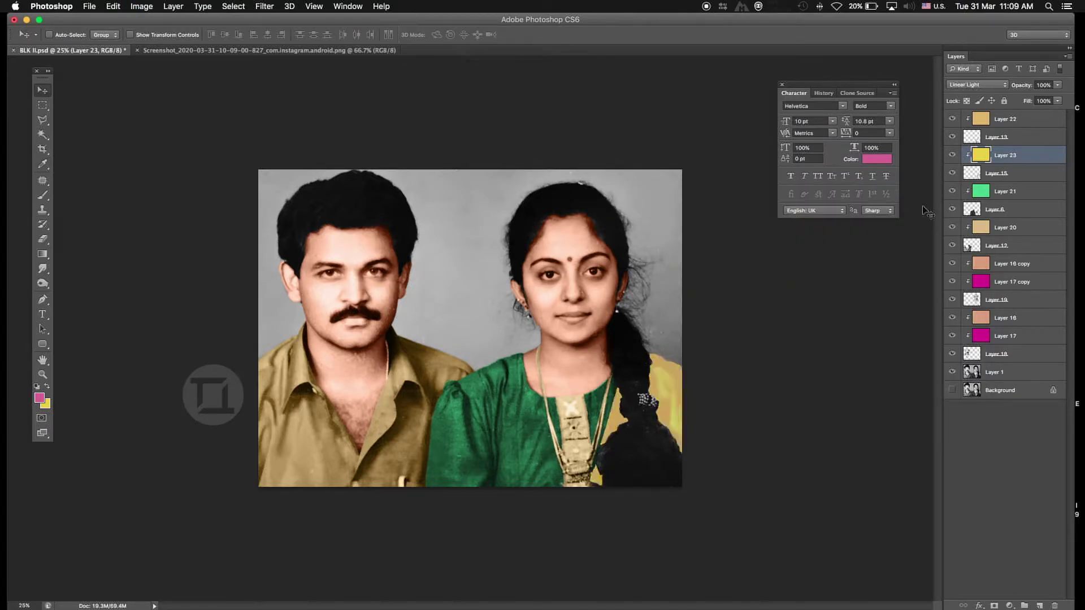
key("shift+minus")
key("shift+minus")
key("shift+minus")
key("shift+minus")
key("shift+minus")
key("shift+minus")
key("shift+minus")
key("shift+minus")
key("shift+minus")
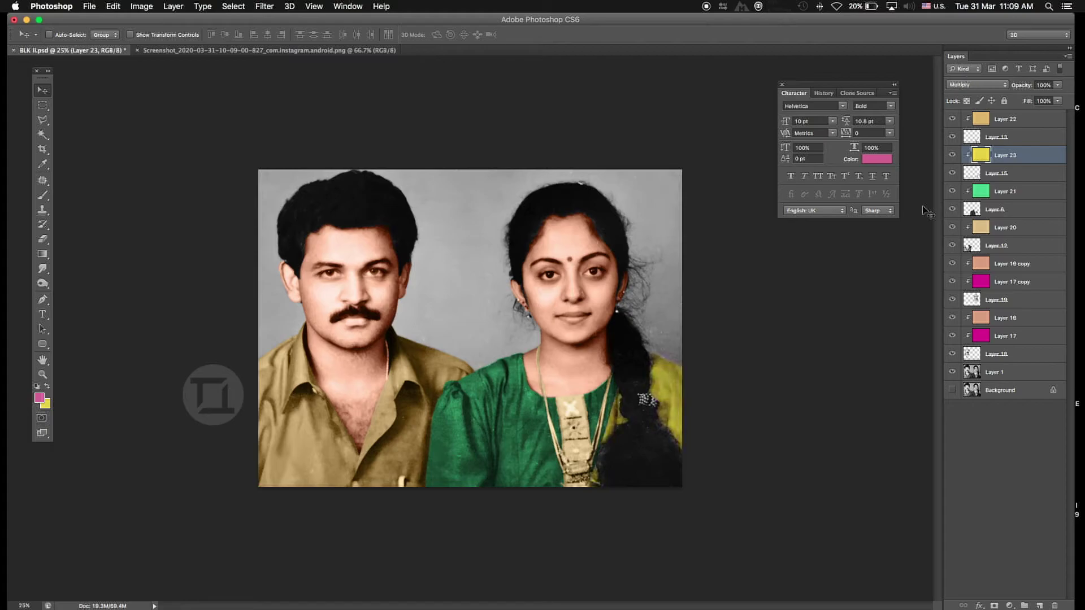
key("ctrl+u")
left_click_drag(770, 202, 782, 204)
left_click(898, 143)
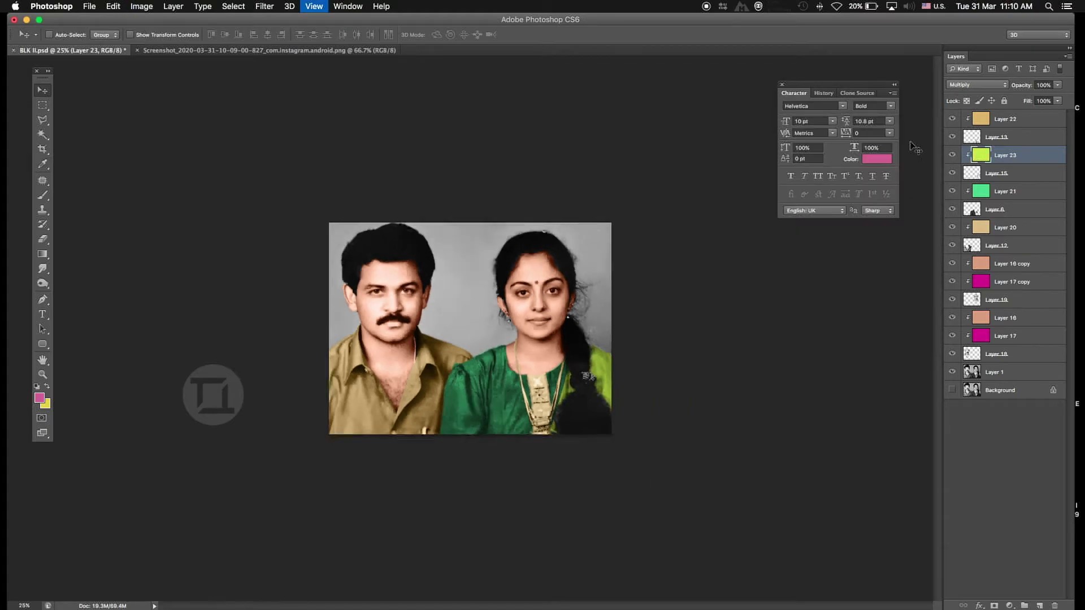
Step: Apply Color Balance, then push skin-tone Layer 16's colour balance toward blue
key("ctrl+b")
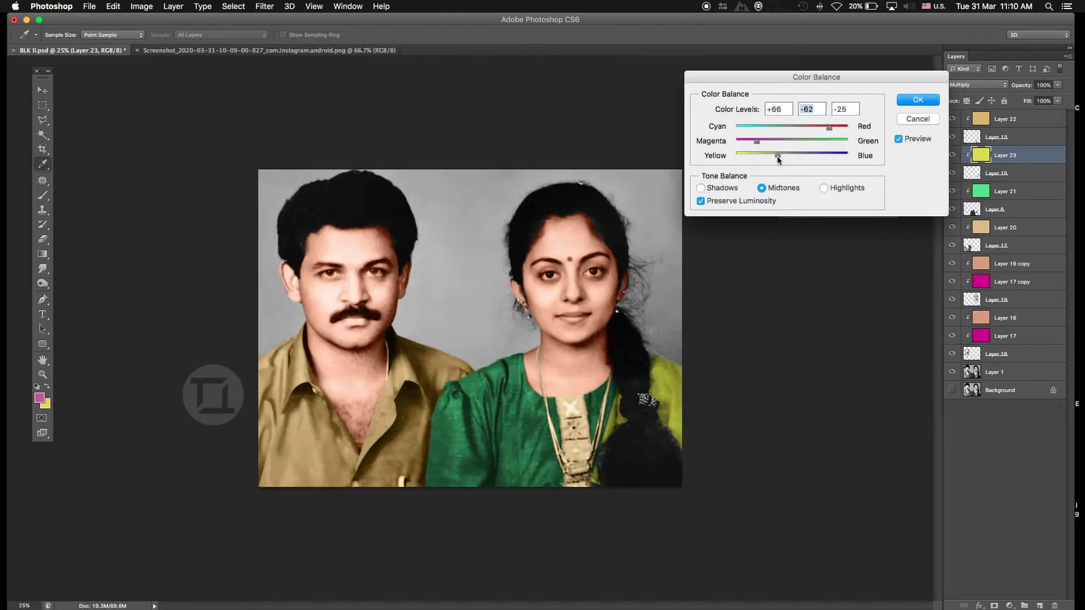
left_click(917, 99)
key("v")
key("ctrl+Tab")
key("ctrl+Tab")
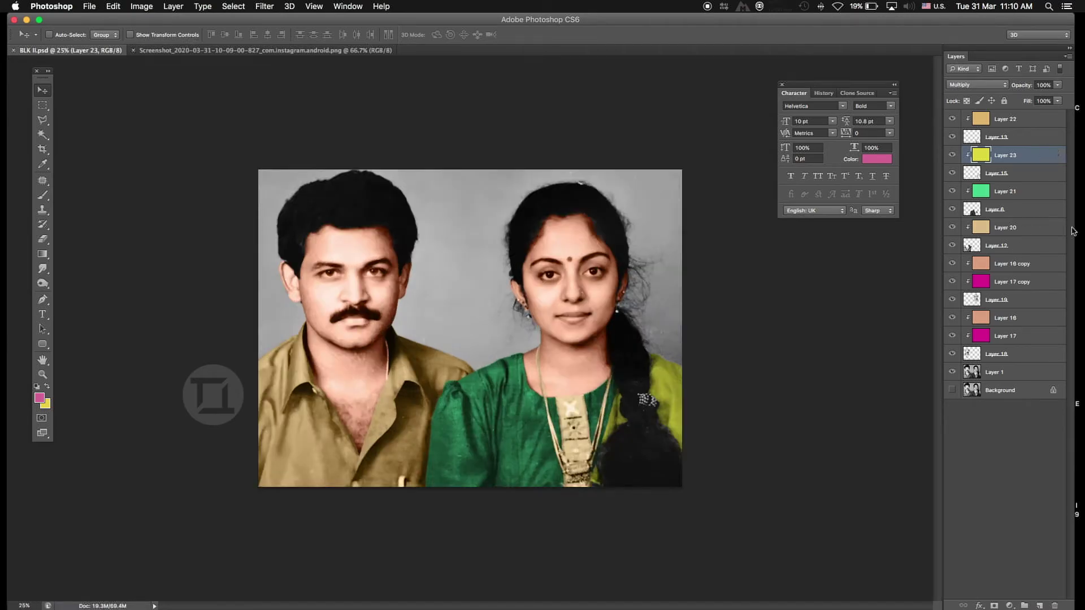
left_click(1004, 318)
key("ctrl+b")
left_click_drag(791, 153, 805, 156)
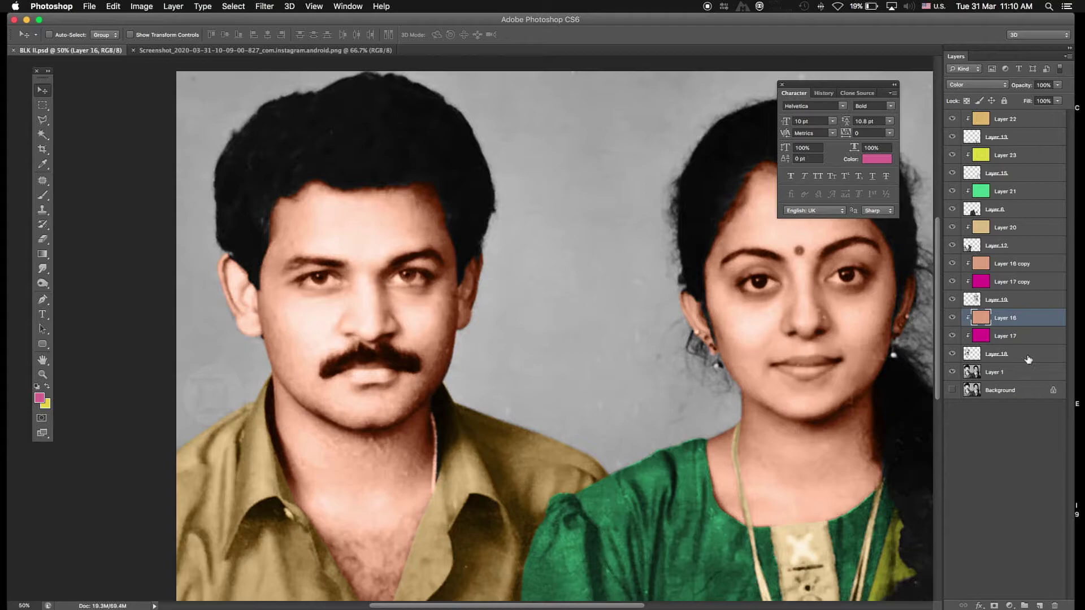
Step: Erase the skin tint over the man's eyes, brows and hairline on Layer 18 with a low-opacity Eraser
left_click(1028, 359)
key("ctrl+plus")
key("ctrl+plus")
key("e")
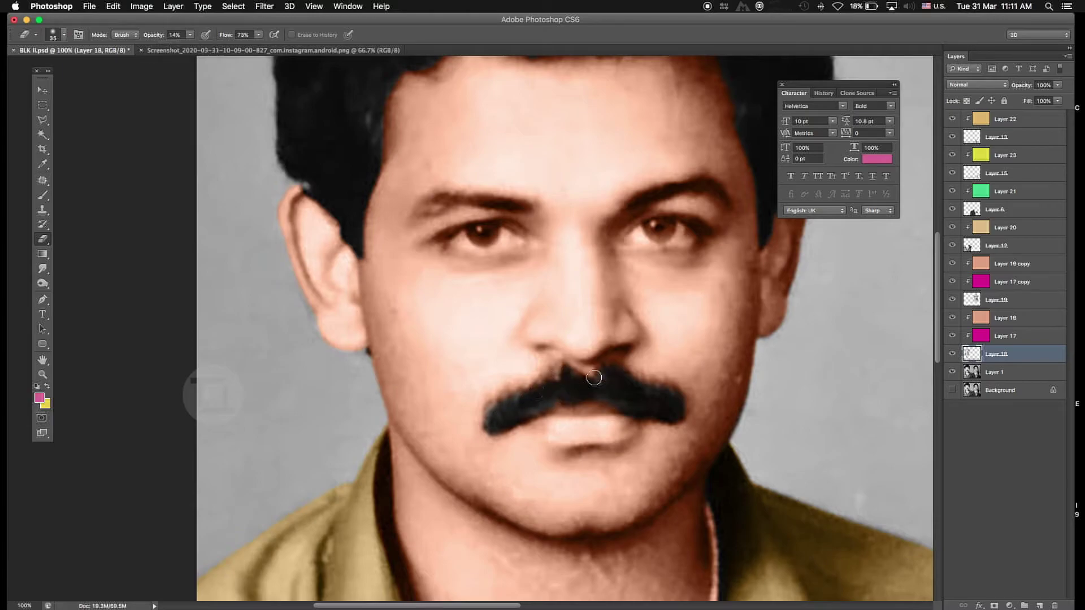
key("ctrl+0")
key("ctrl+1")
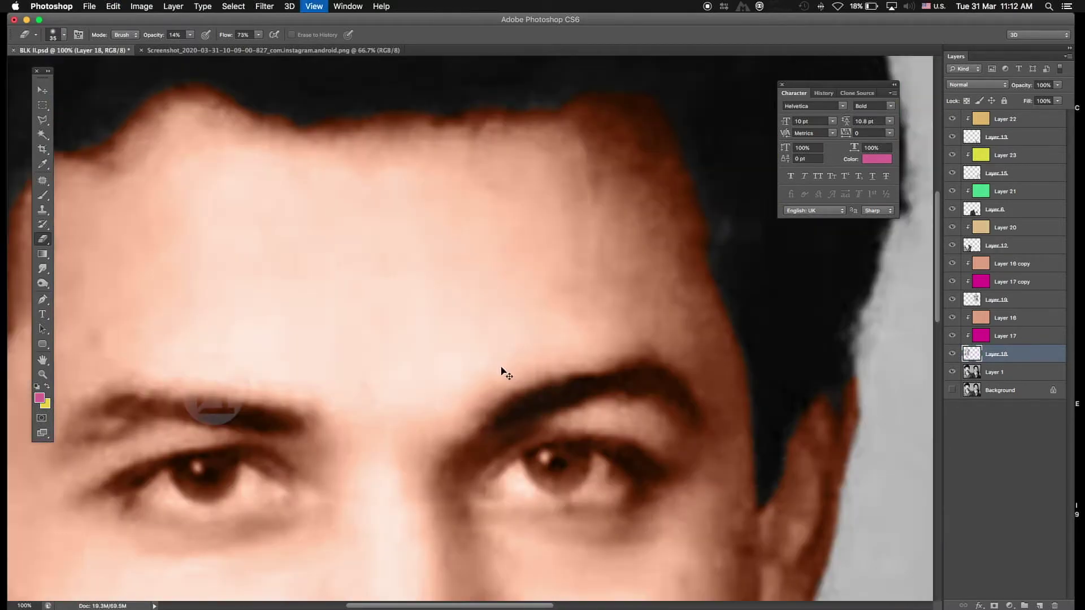
left_click_drag(426, 415, 537, 370)
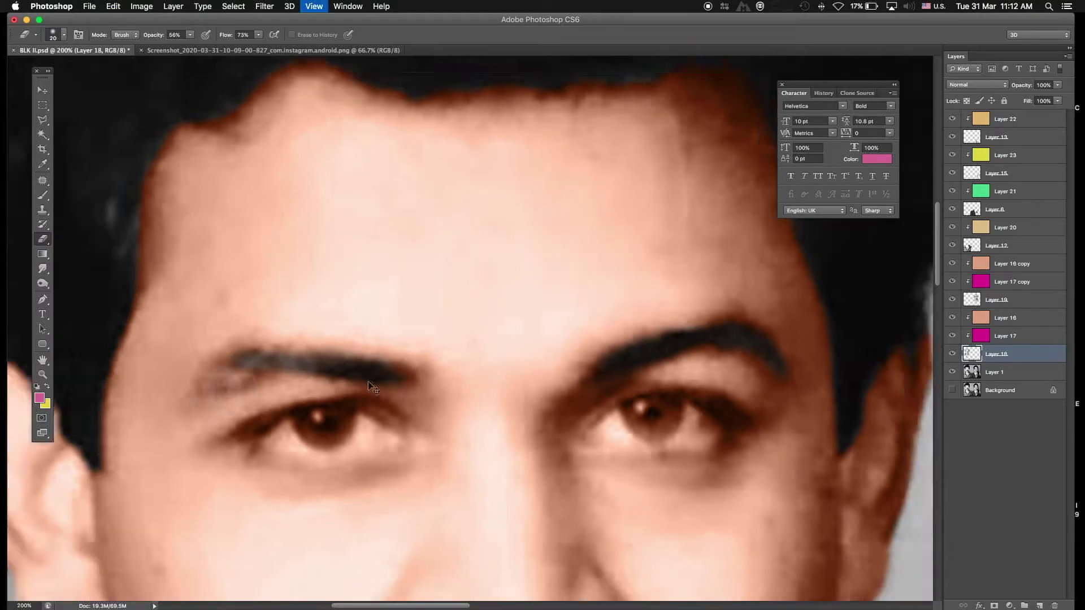
left_click(190, 35)
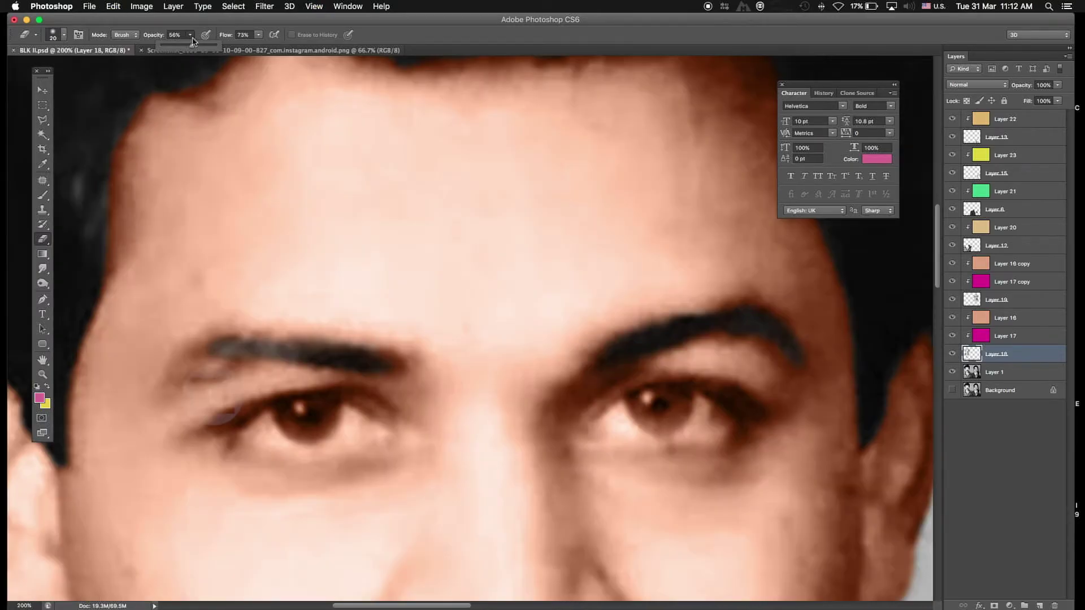
key("ctrl+0")
key("ctrl+1")
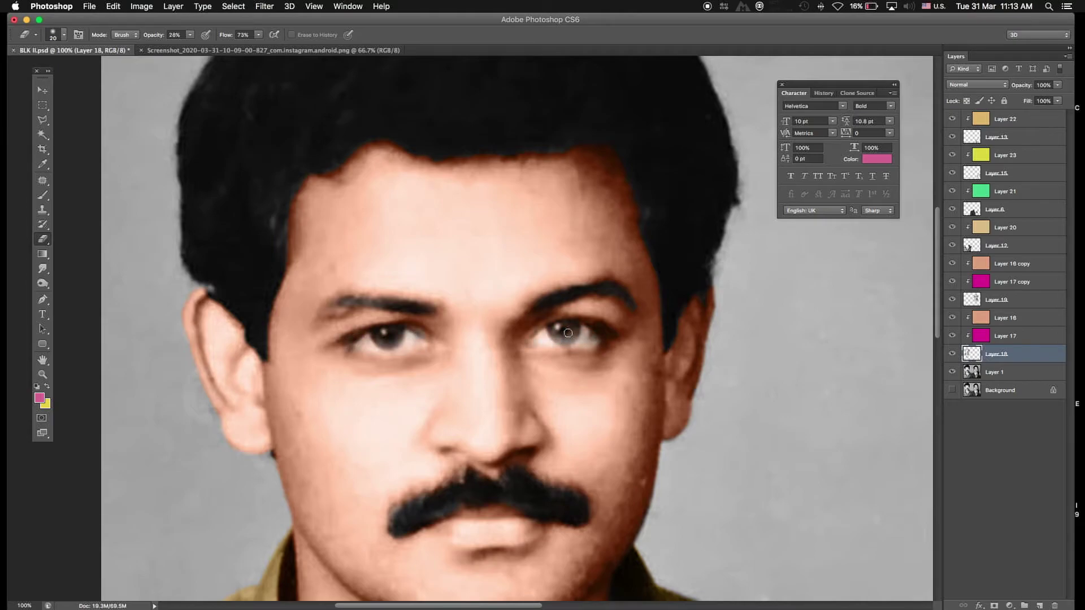
key("ctrl+0")
key("ctrl+plus")
Step: With a larger Eraser on Layer 19, remove skin colour from the woman's bindi and eyes
key("ctrl+minus")
key("ctrl+minus")
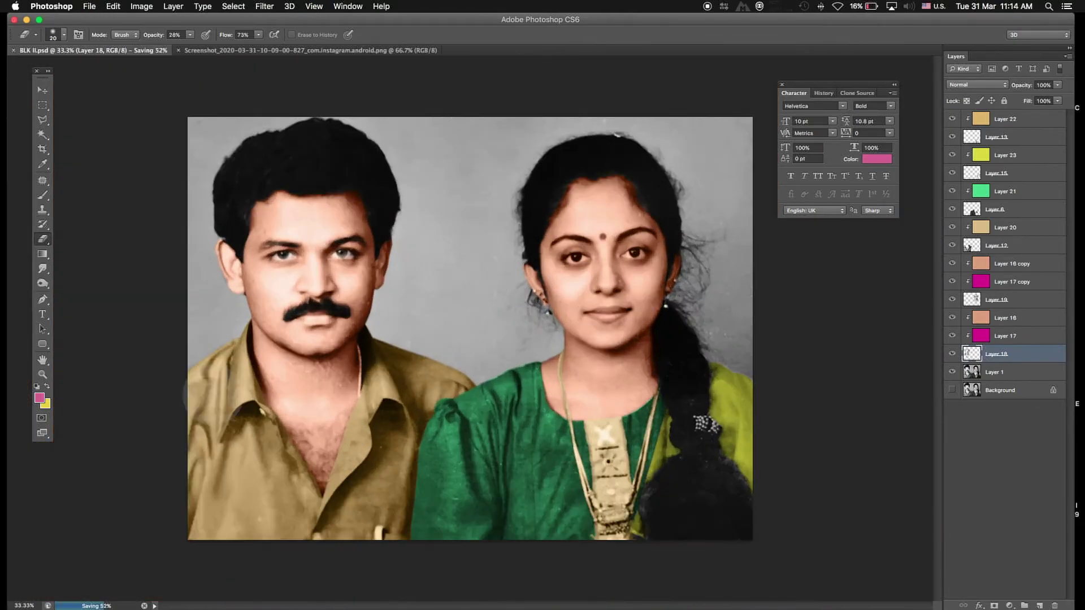
left_click(1006, 299)
scroll(615, 271, "up", 2)
scroll(615, 271, "up", 3)
key("bracketright")
key("bracketright")
key("bracketright")
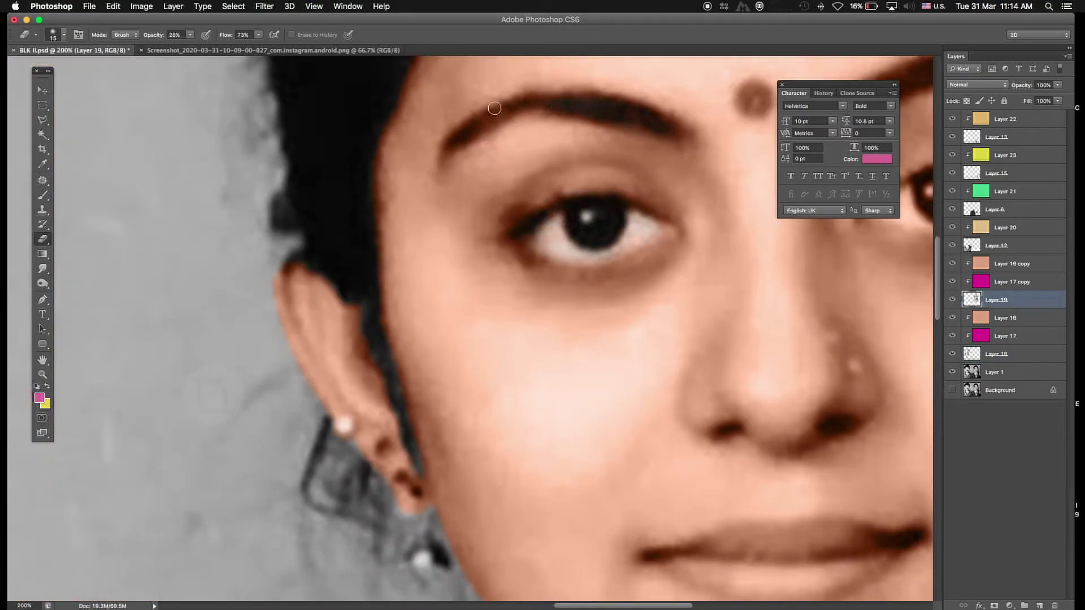
left_click_drag(664, 129, 458, 237)
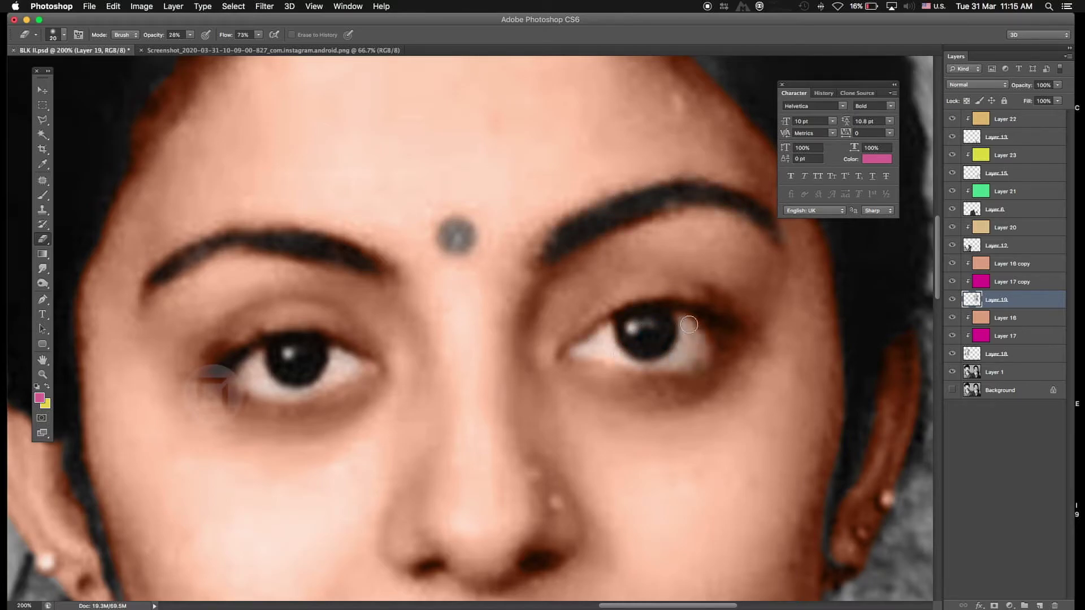
scroll(666, 348, "down", 1)
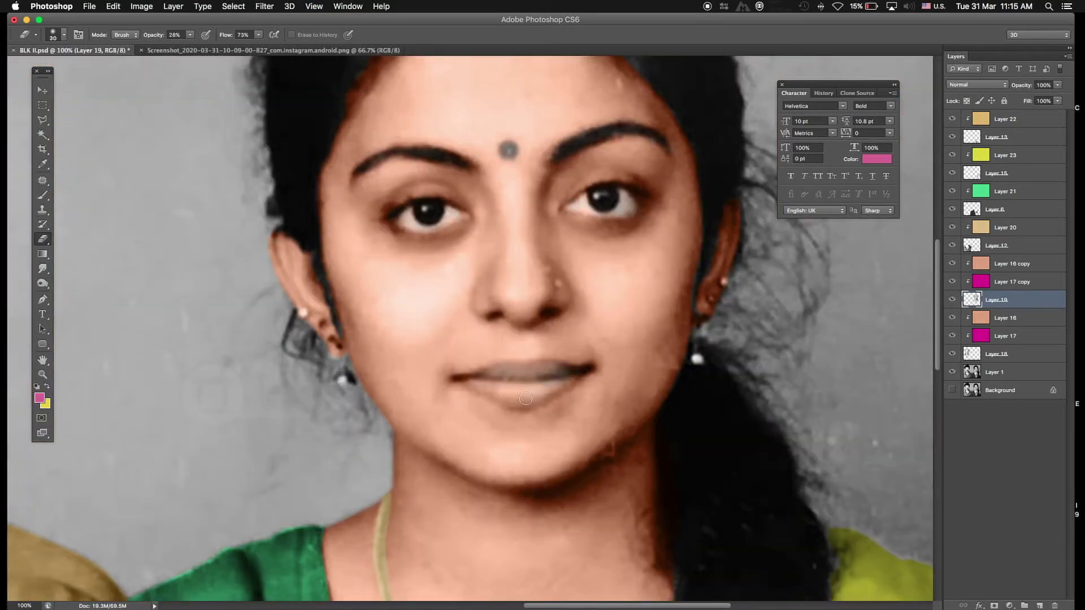
scroll(483, 386, "down", 3)
key("v")
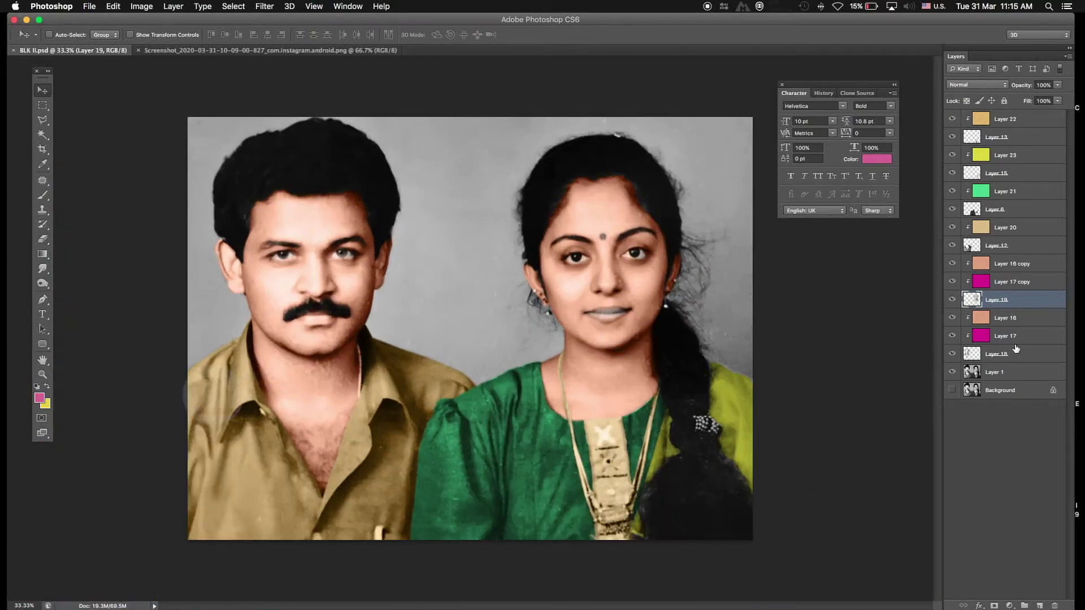
left_click(1011, 372)
Step: Start selecting the woman's lips with the Pen, then switch to the Elliptical Marquee
key("p")
scroll(493, 378, "up", 5)
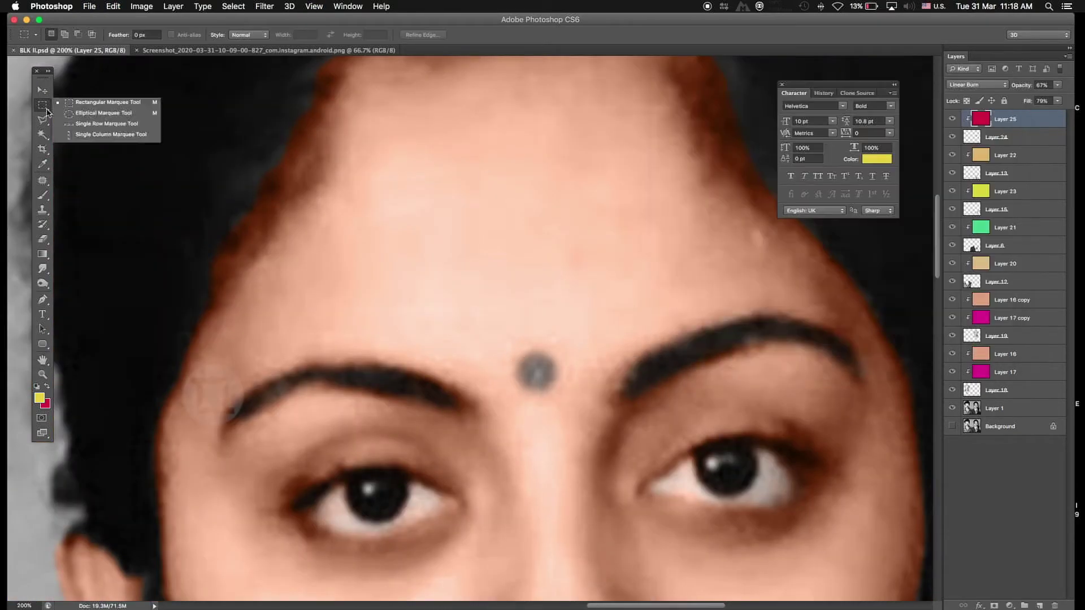
left_click(103, 113)
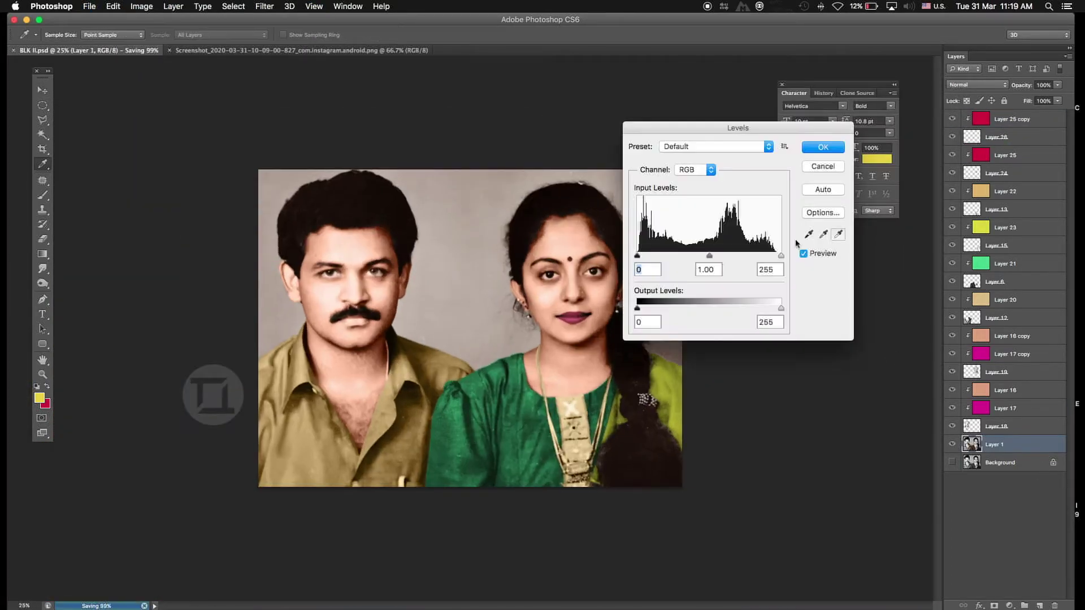
Step: Heal the man's neck skin and set the Clone Stamp to 25% opacity
left_click(268, 94)
key("Return")
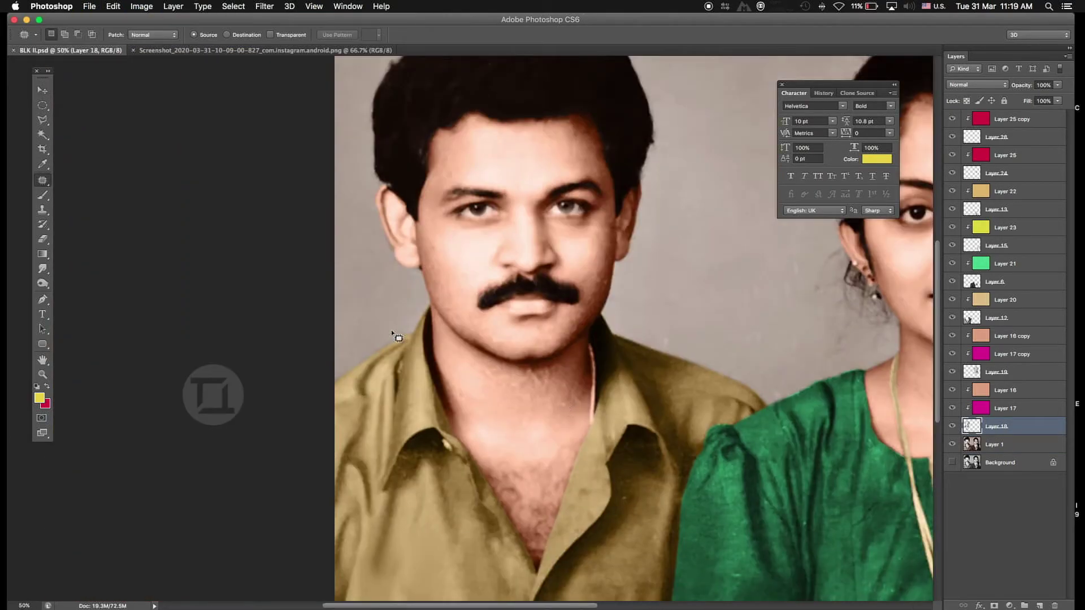
left_click_drag(43, 181, 85, 191)
key("s")
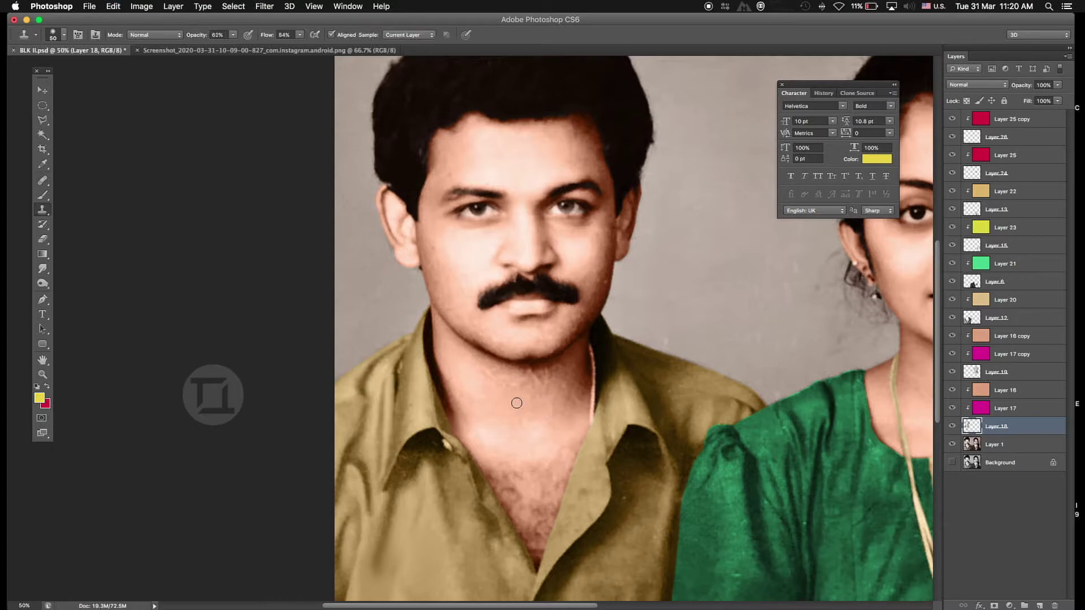
key("super+plus")
key("2")
key("5")
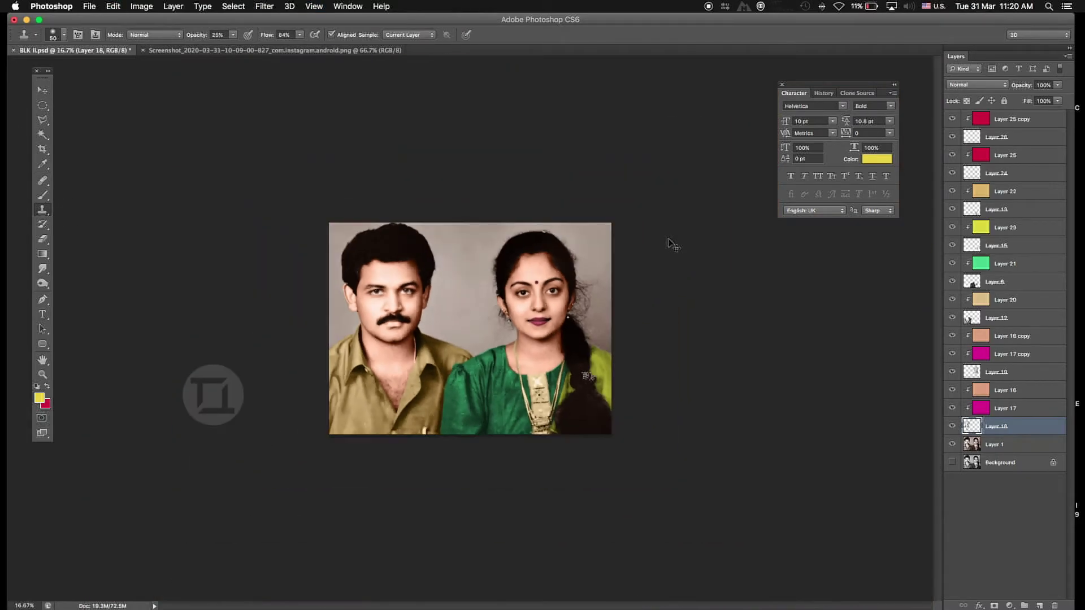
Step: Apply Color Balance, then try Curves and Color Balance on skin Layer 16
left_click(916, 119)
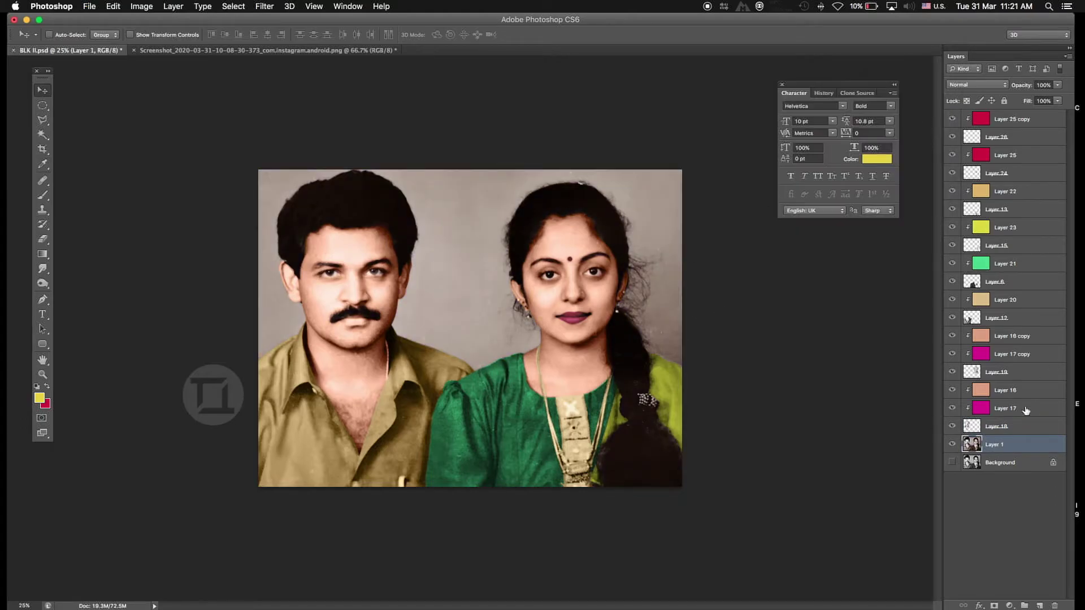
left_click(1005, 390)
key("ctrl+m")
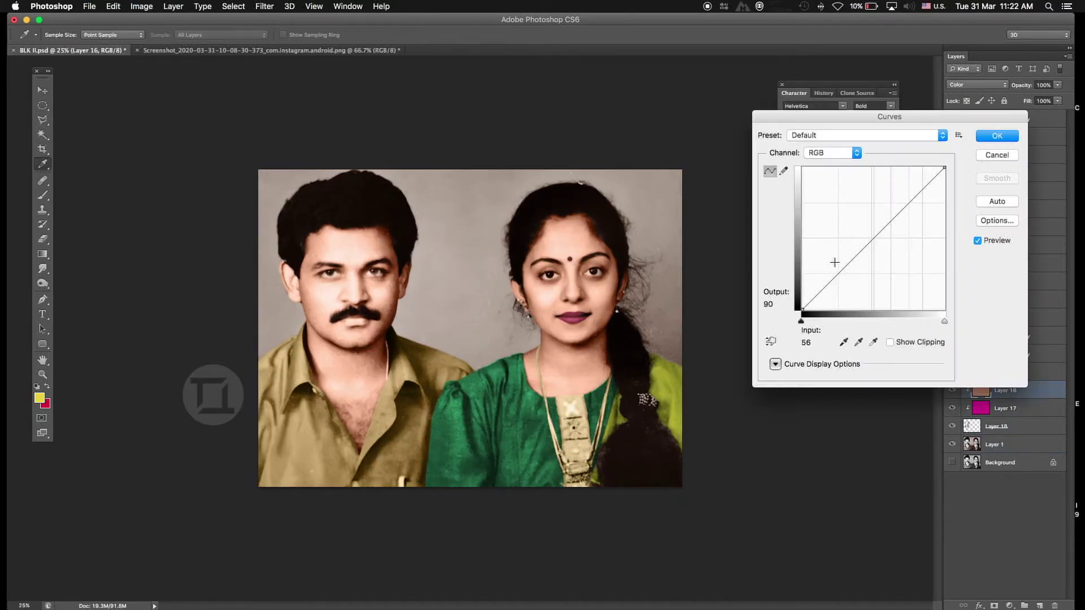
left_click_drag(832, 259, 896, 213)
key("Escape")
key("ctrl+b")
key("Return")
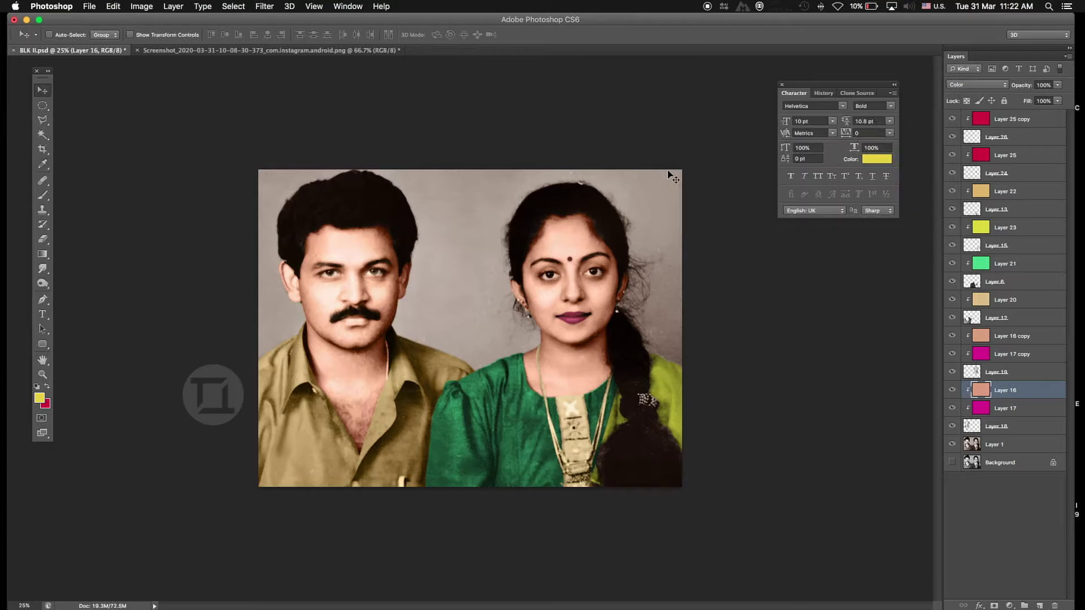
Step: Add a clipped yellow Layer 27 over Layer 16 and test Soft Light, Multiply and hue -67
key("ctrl+shift+alt+n")
key("alt+BackSpace")
key("x")
key("shift+plus")
key("shift+plus")
key("shift+plus")
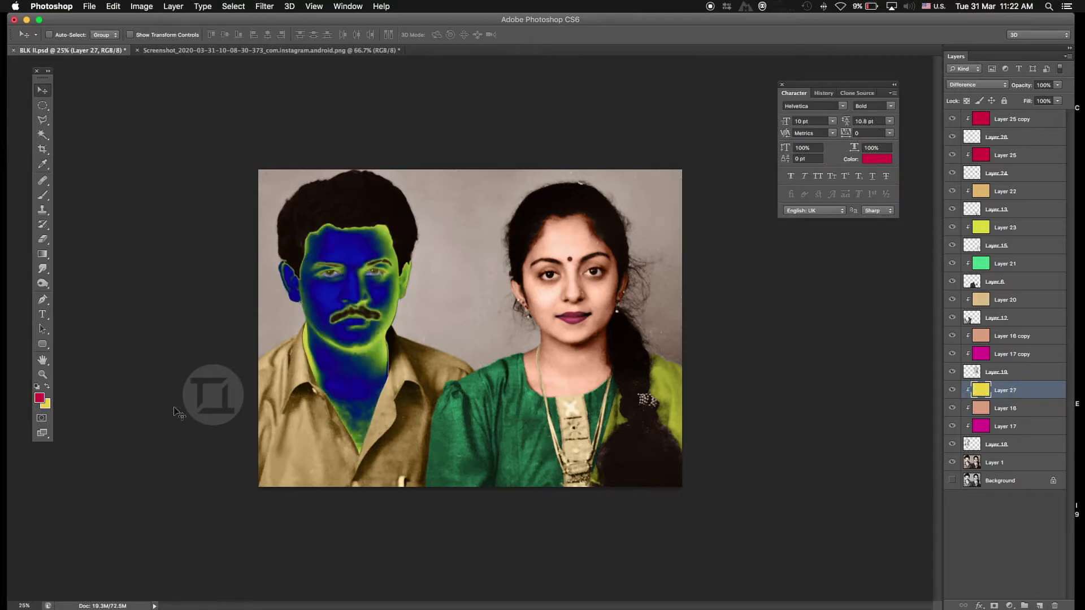
key("shift+minus")
key("shift+minus")
key("shift+minus")
key("shift+minus")
key("shift+minus")
key("shift+minus")
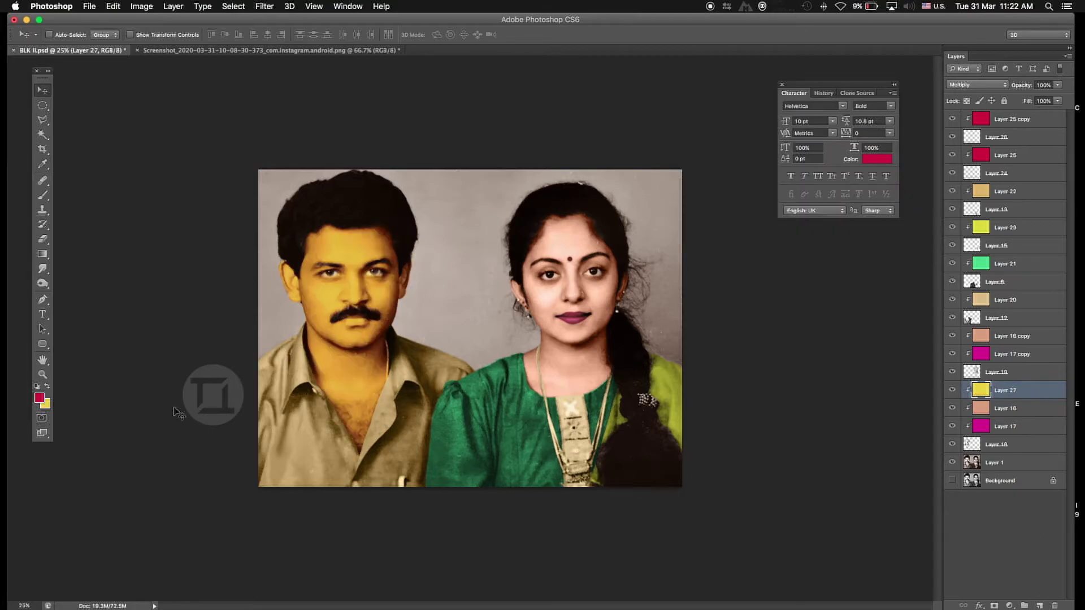
key("shift+plus")
key("shift+plus")
key("shift+plus")
key("shift+plus")
key("shift+plus")
key("shift+plus")
key("shift+plus")
key("shift+plus")
key("ctrl+u")
left_click_drag(771, 201, 740, 202)
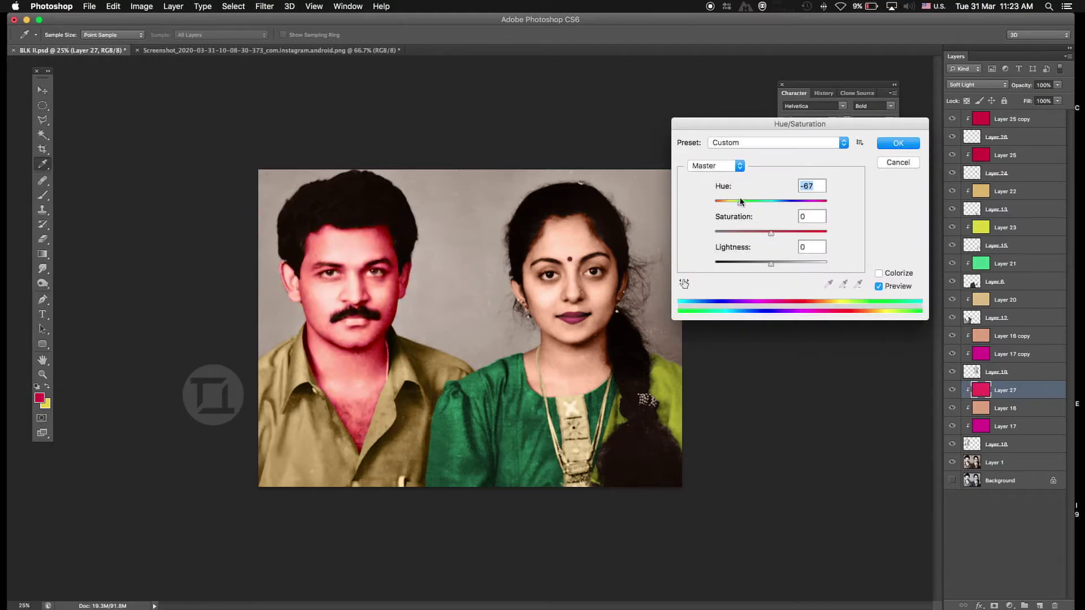
key("Escape")
Step: Delete the pink Layer 27 and select shirt Layer 20
key("BackSpace")
key("ctrl+u")
key("Escape")
key("ctrl+minus")
key("v")
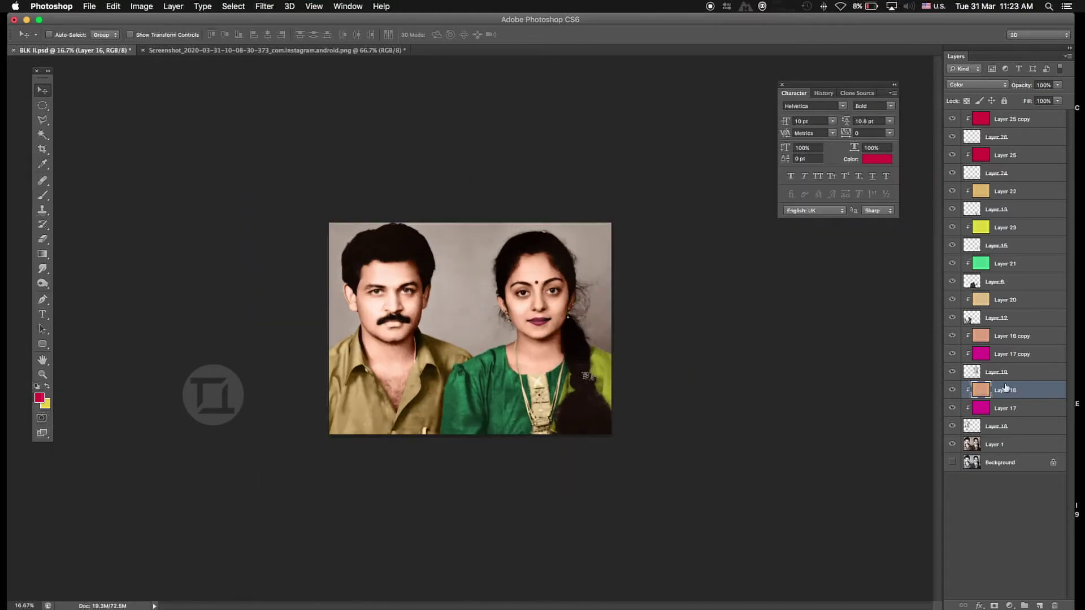
left_click(1005, 300)
key("ctrl+u")
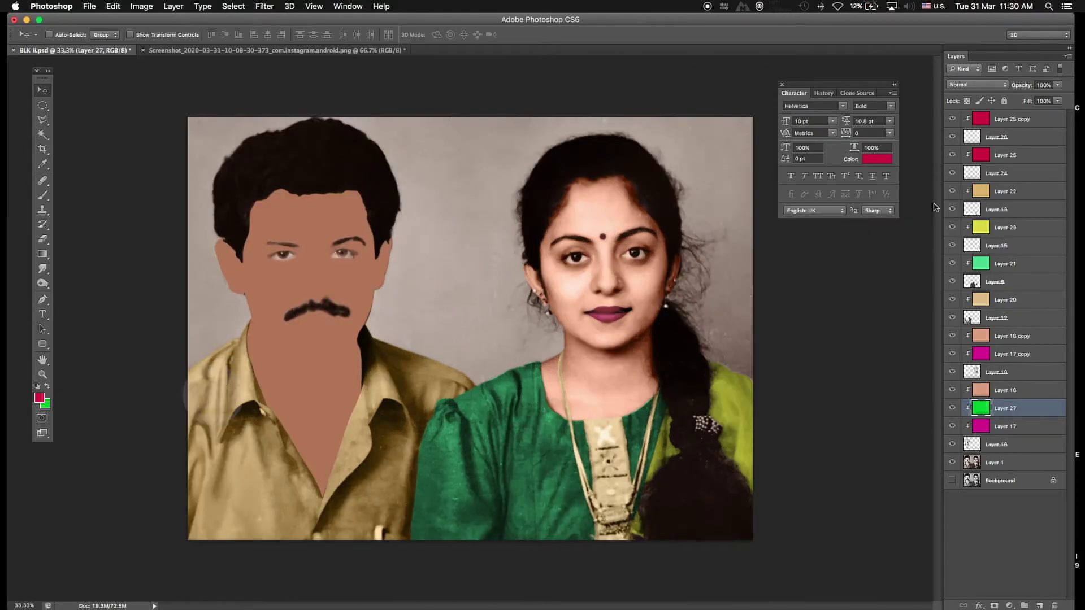
Step: Set green Layer 27 to Subtract blending at 24% opacity
key("shift+plus")
key("shift+plus")
key("shift+plus")
key("shift+plus")
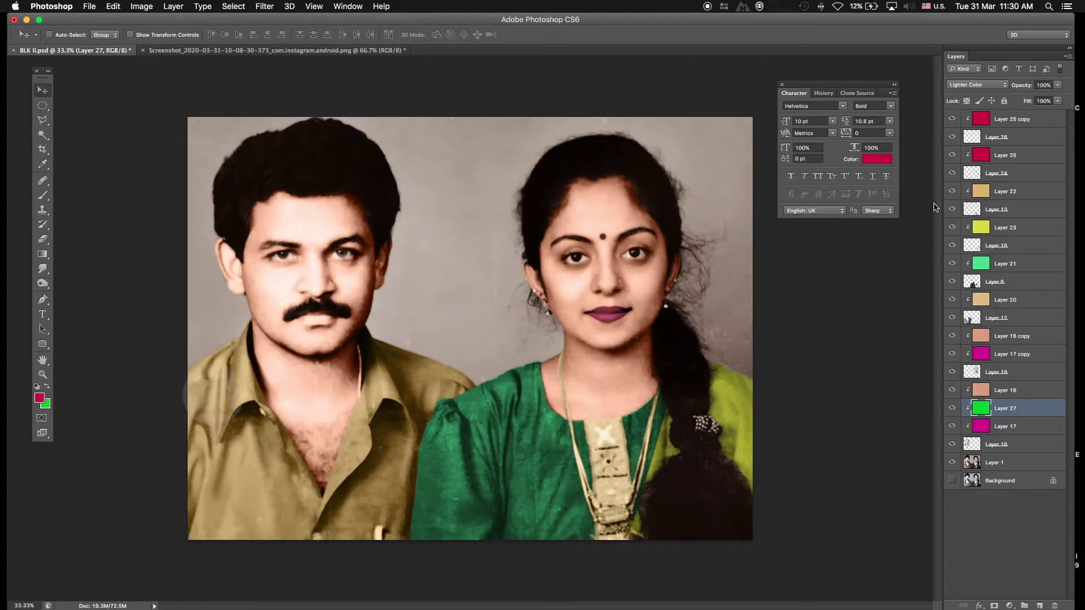
key("shift+plus")
key("shift+plus")
left_click(1058, 85)
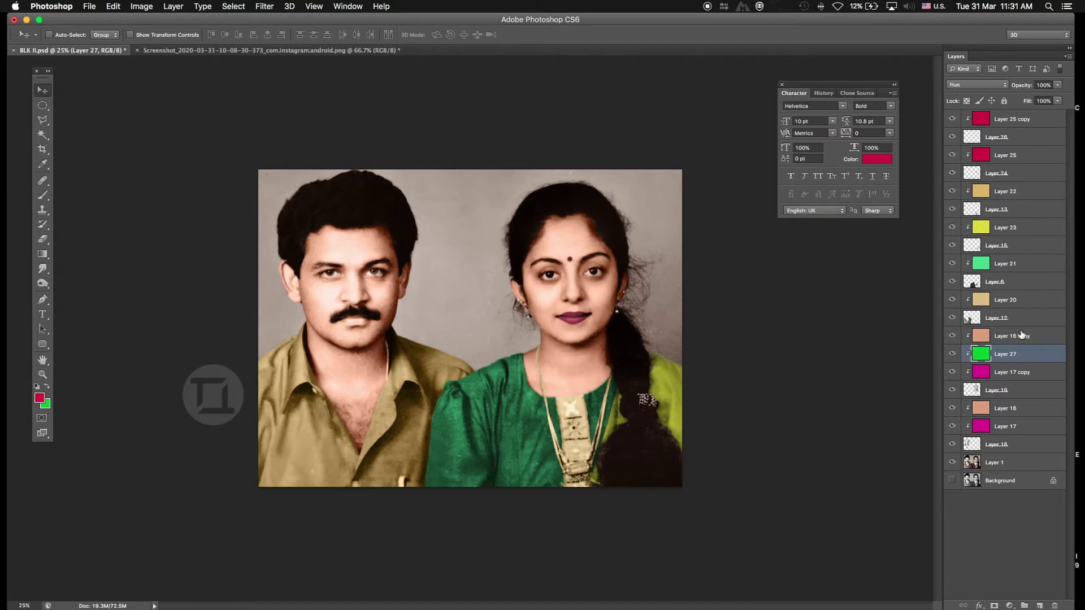
left_click(976, 85)
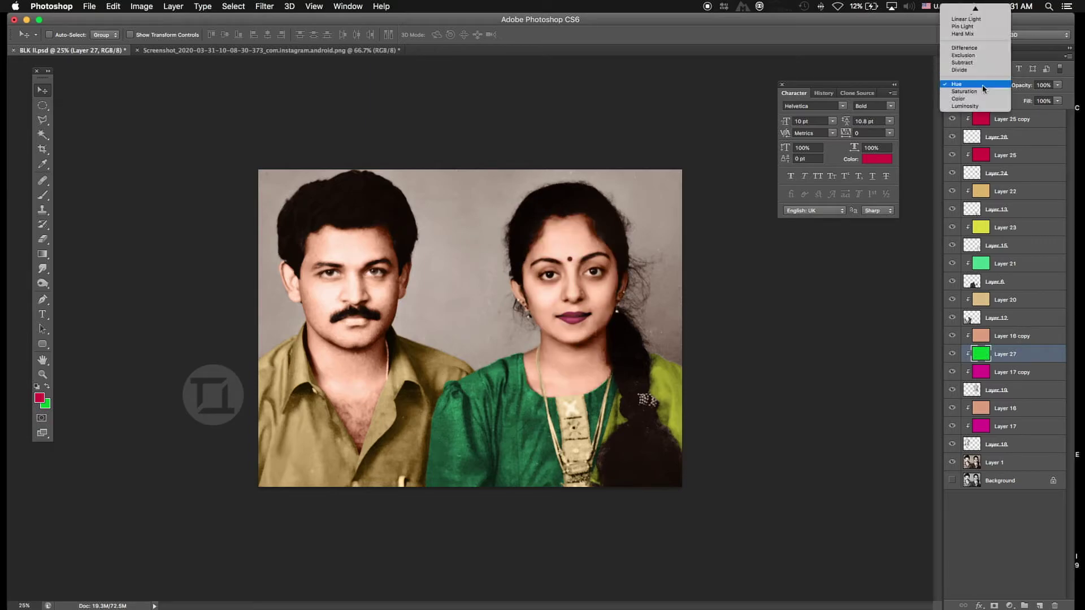
left_click(972, 62)
left_click(1057, 85)
left_click_drag(1061, 96, 1018, 100)
left_click(976, 84)
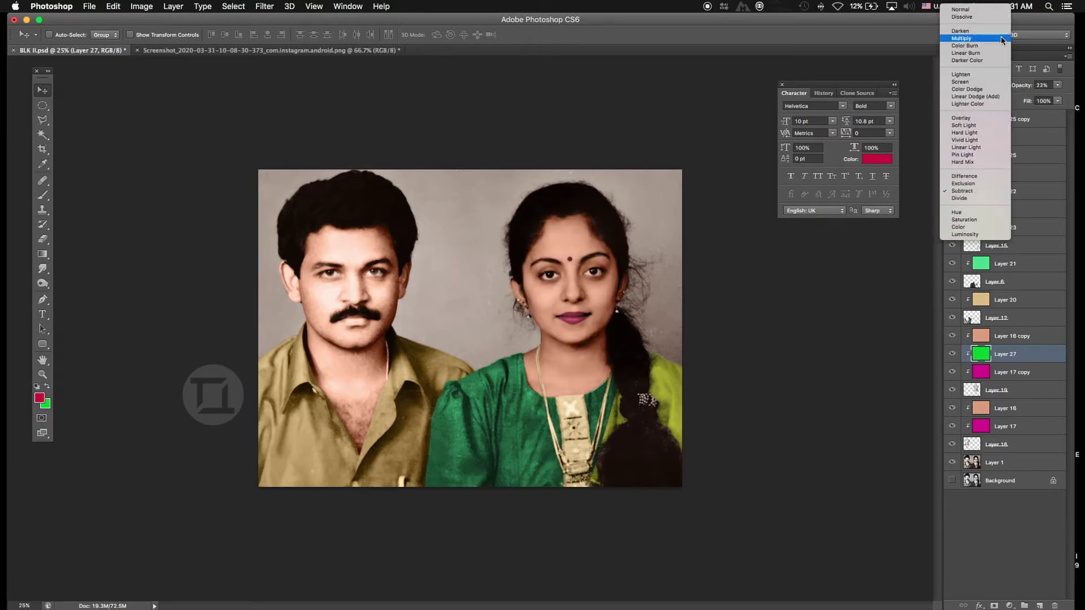
left_click(972, 35)
Step: Add green Layer 28 clipped above Layer 17 in Darken mode at about 30% opacity
left_click(1005, 426)
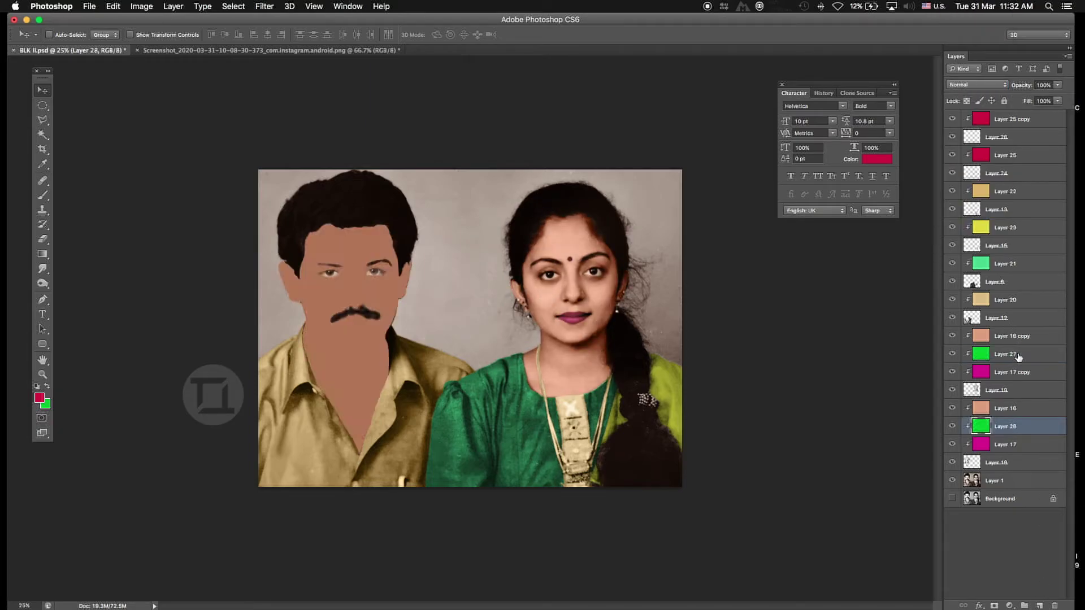
left_click(976, 85)
left_click(972, 241)
left_click(1057, 85)
left_click_drag(1023, 97, 1018, 97)
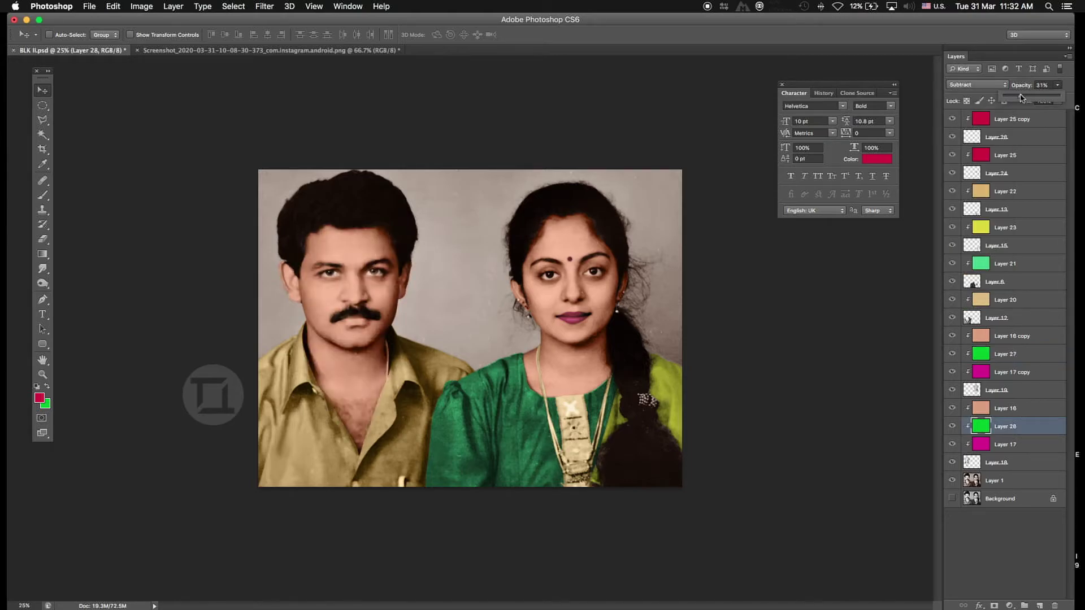
left_click(976, 85)
left_click(971, 29)
Step: Apply a slight tone-curve bend to Layer 19, discarding a brightening curve tried on Layer 1
key("super+m")
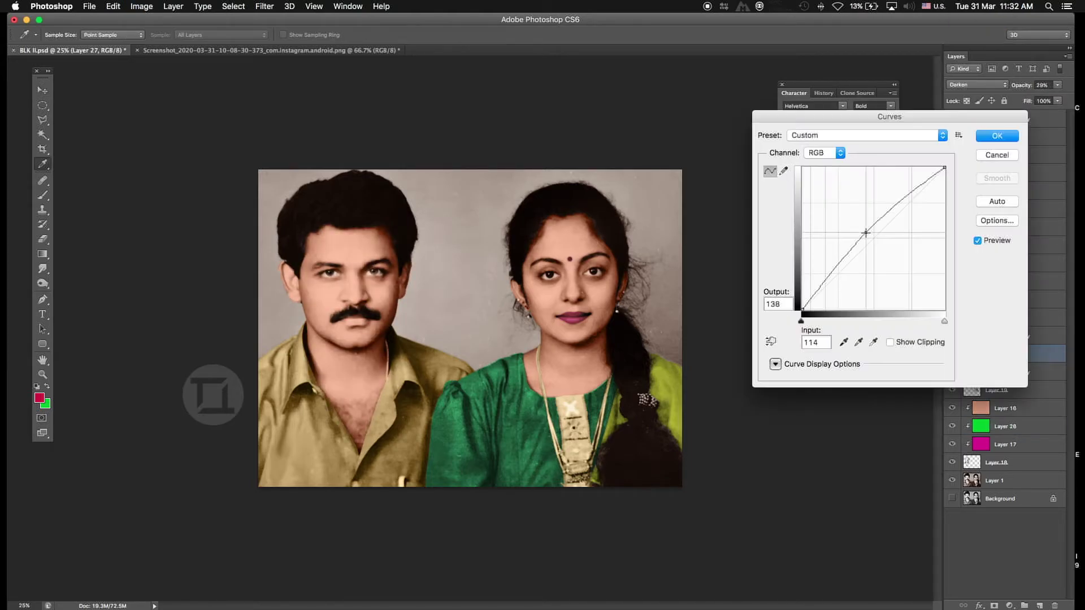
left_click(997, 155)
left_click(994, 480)
key("super+m")
left_click_drag(873, 237, 859, 219)
left_click(996, 154)
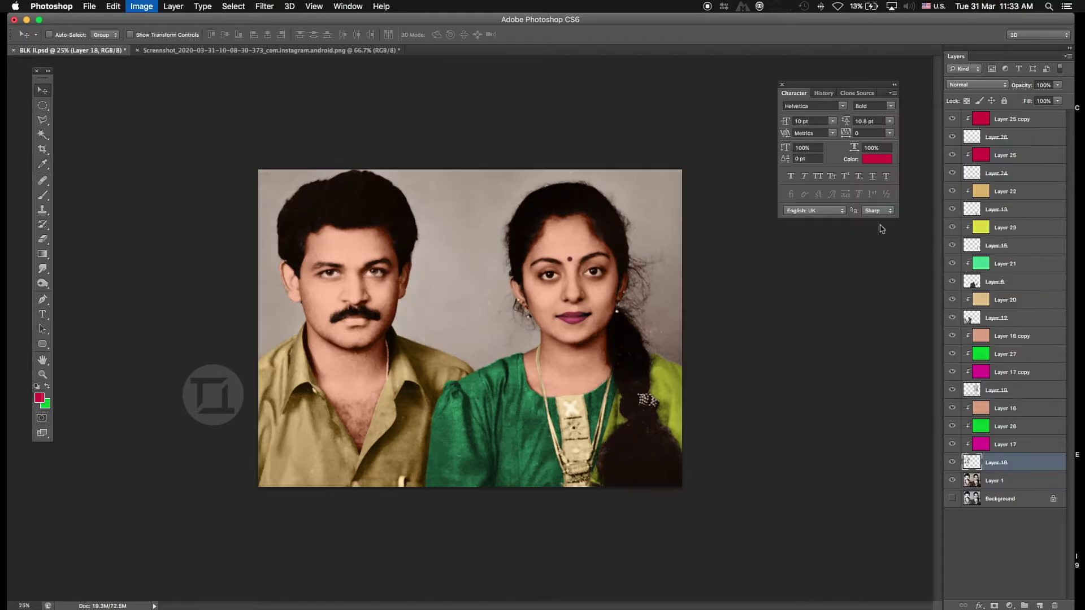
left_click(994, 390)
key("super+m")
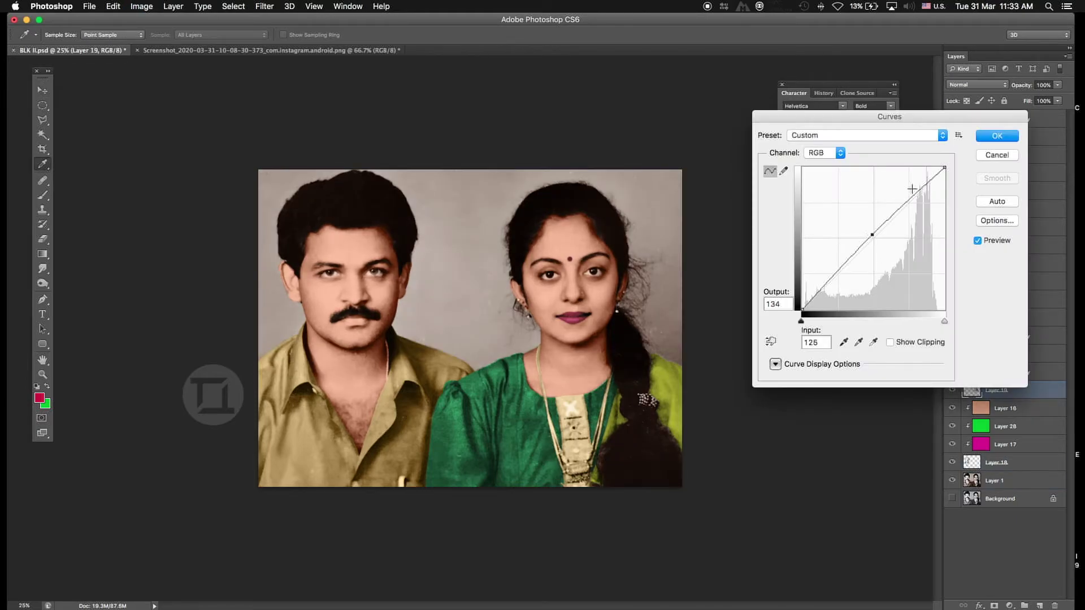
left_click_drag(911, 189, 901, 213)
left_click(997, 155)
key("super+b")
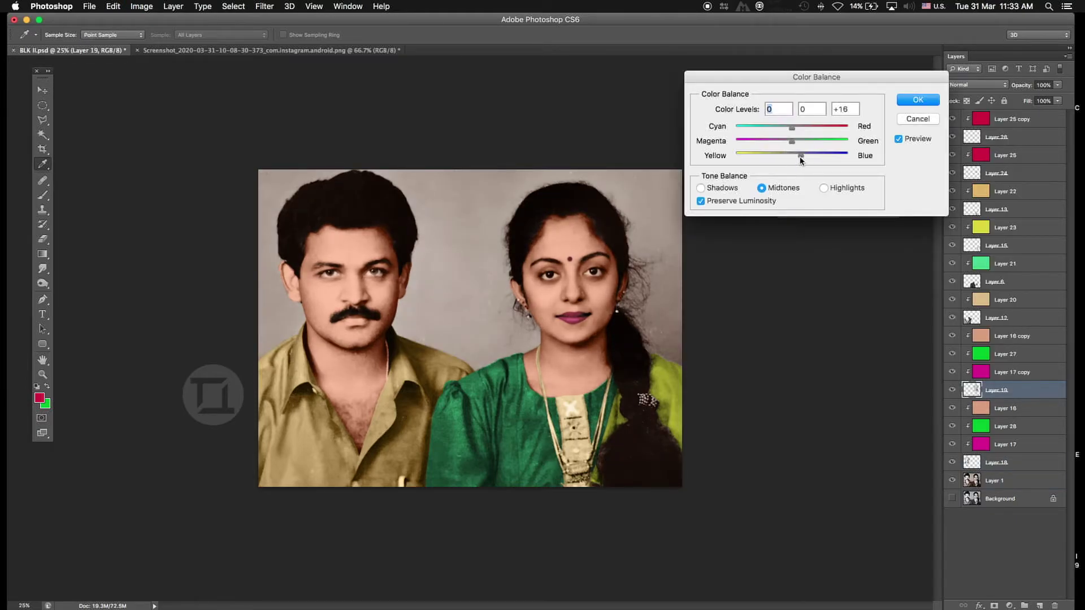
Step: Apply Color Balance on another layer and darken it slightly with Curves
key("Escape")
left_click(997, 353)
key("super+b")
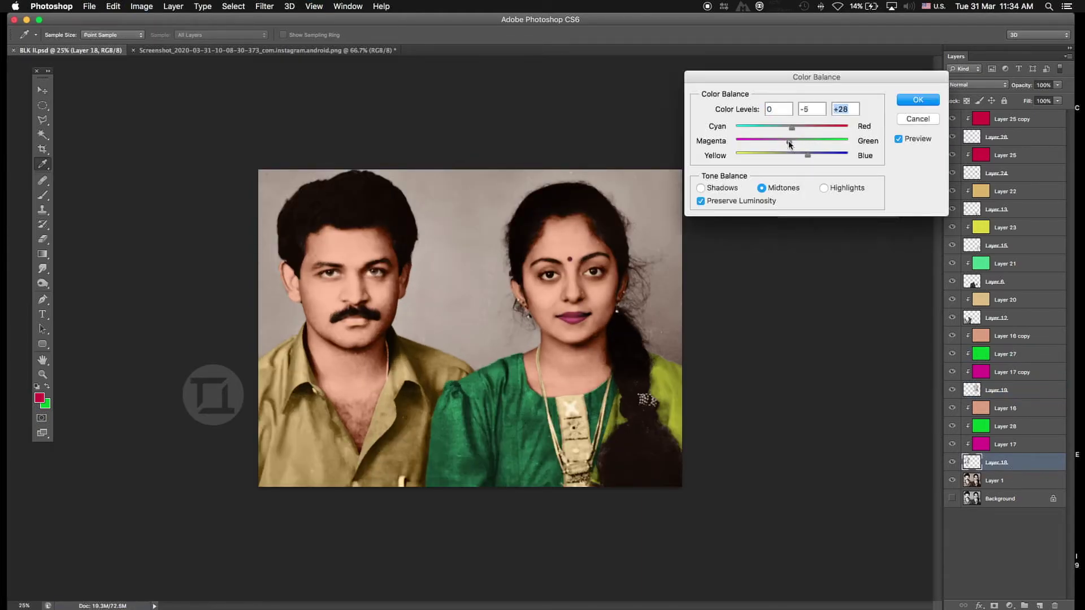
key("Return")
key("super+m")
left_click_drag(859, 252, 863, 264)
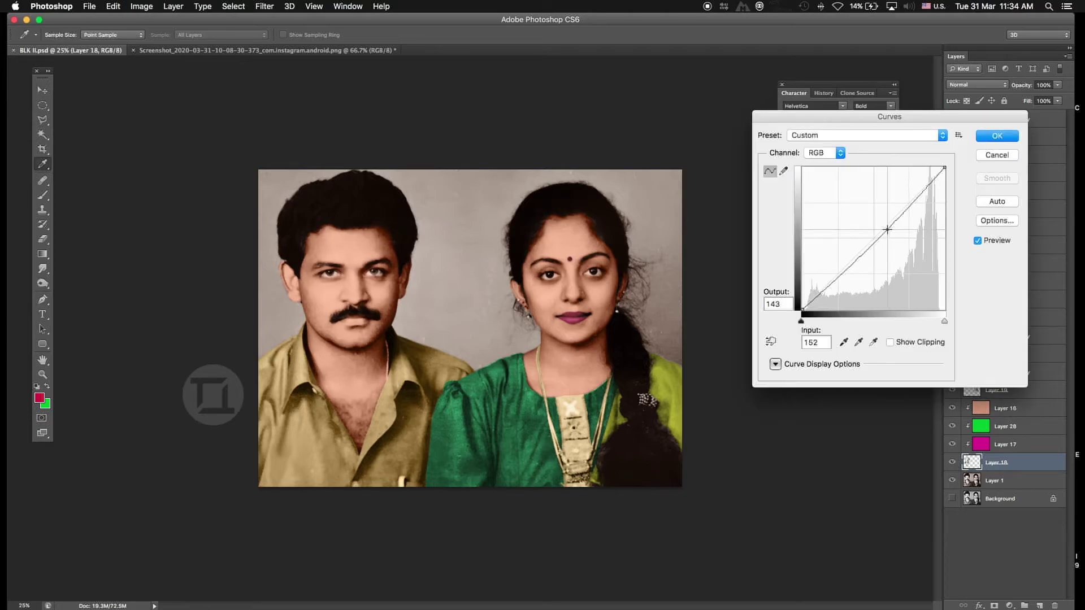
key("Return")
Step: Apply Color Balance midtones +1, 0, +7, then select Layer 22
key("super+b")
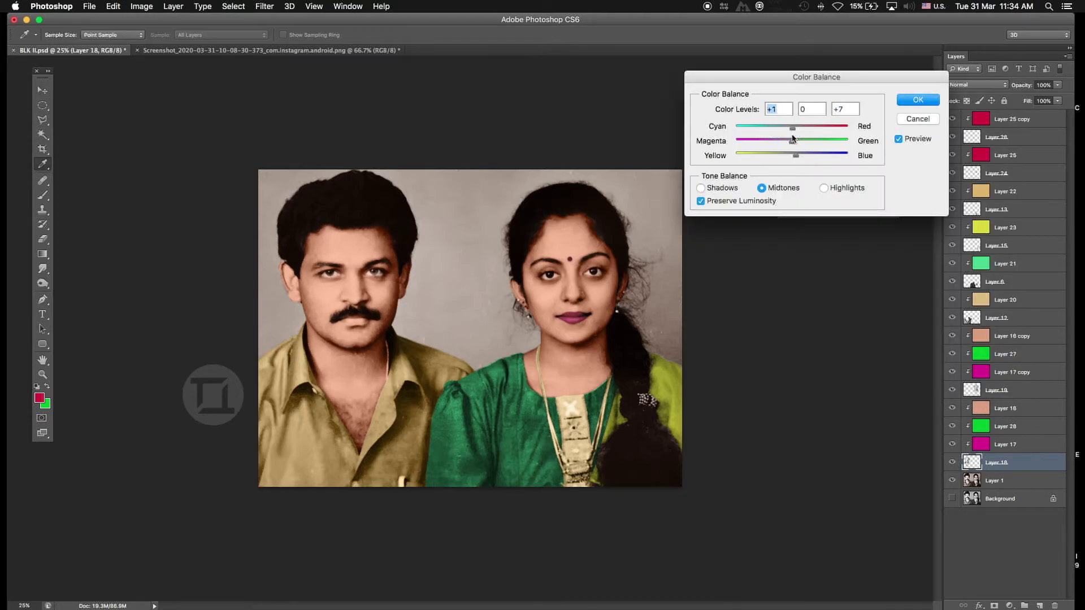
key("Return")
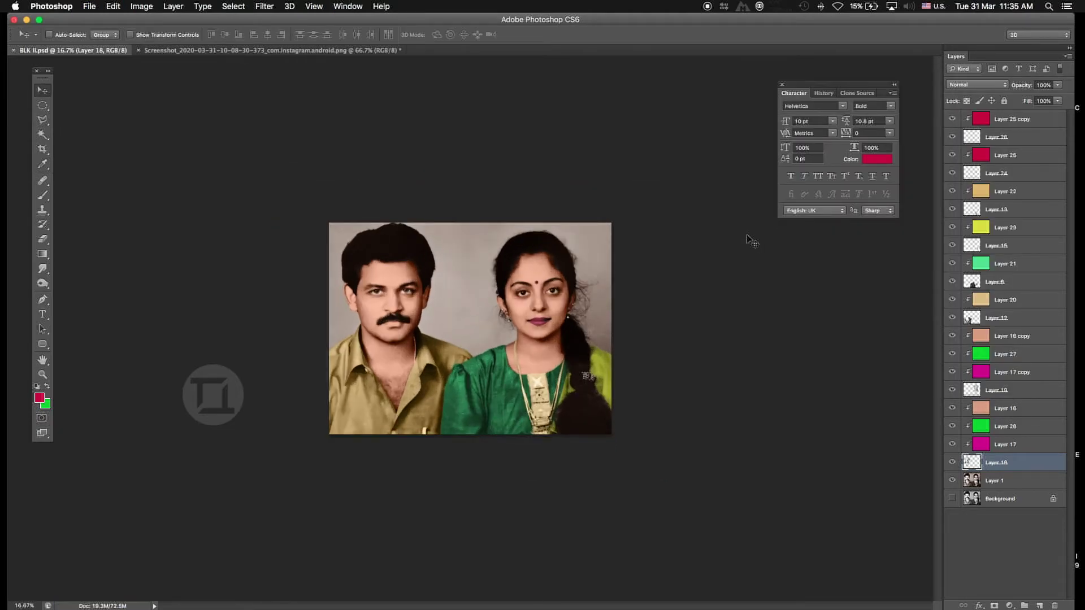
key("super+u")
left_click_drag(640, 249, 482, 159)
left_click(960, 192)
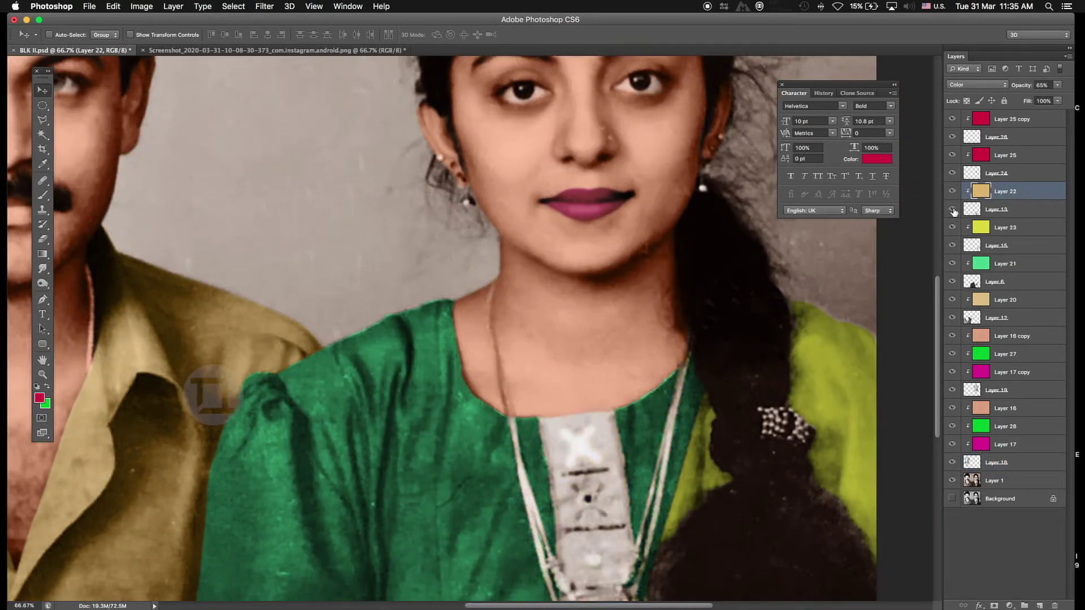
Step: Select Layer 13, take the Eraser and zoom in on the woman's neck and necklace
left_click(960, 210)
key("e")
key("super+plus")
key("super+plus")
key("super+minus")
key("super+minus")
key("super+plus")
key("super+plus")
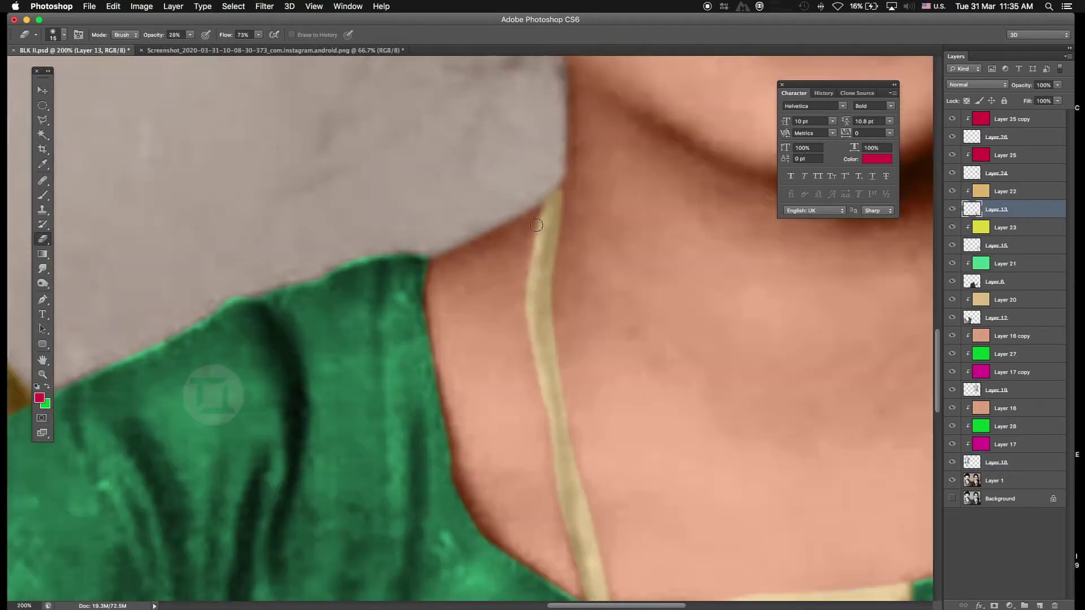
left_click_drag(529, 329, 507, 198)
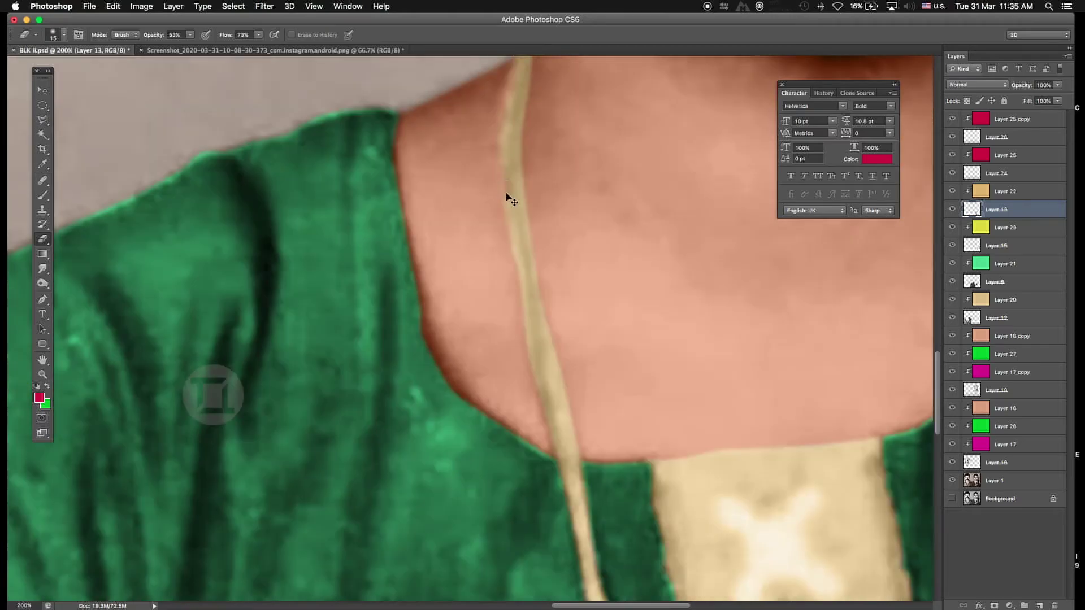
key("super+minus")
key("super+minus")
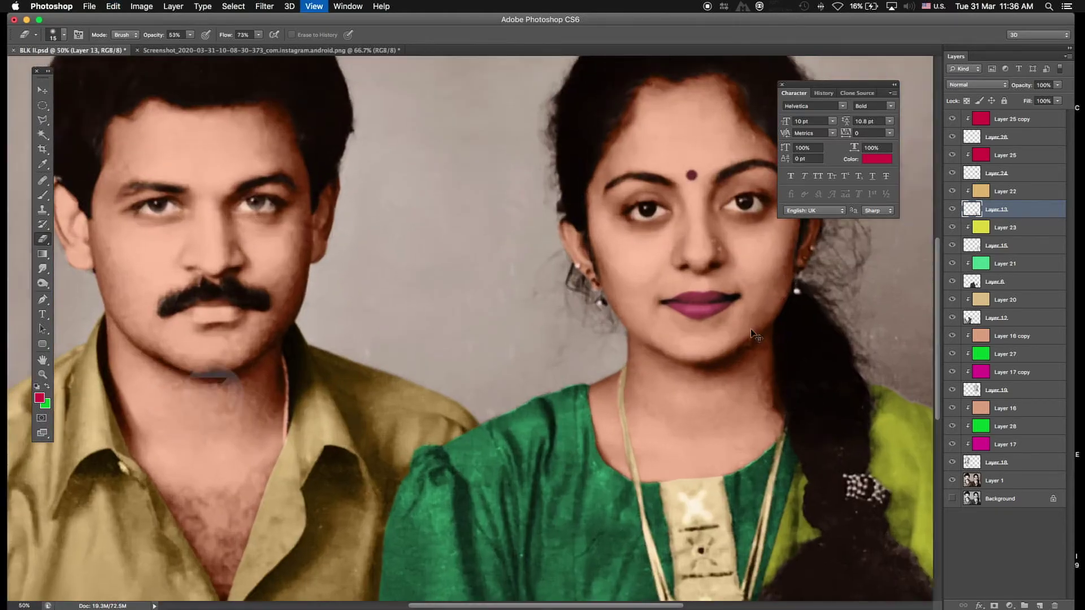
key("super+plus")
key("super+plus")
Step: Set the eraser opacity to 27%, scroll along the necklace edges, then select Layer 27
key("2")
key("7")
left_click(952, 209)
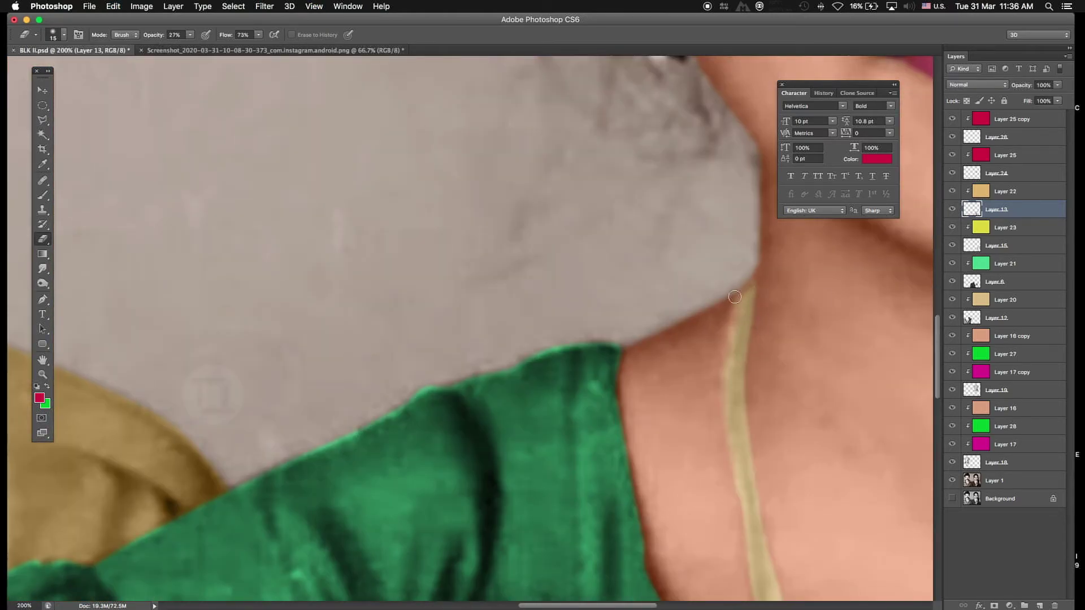
scroll(734, 296, "down", 3)
scroll(642, 153, "down", 5)
scroll(642, 153, "right", 3)
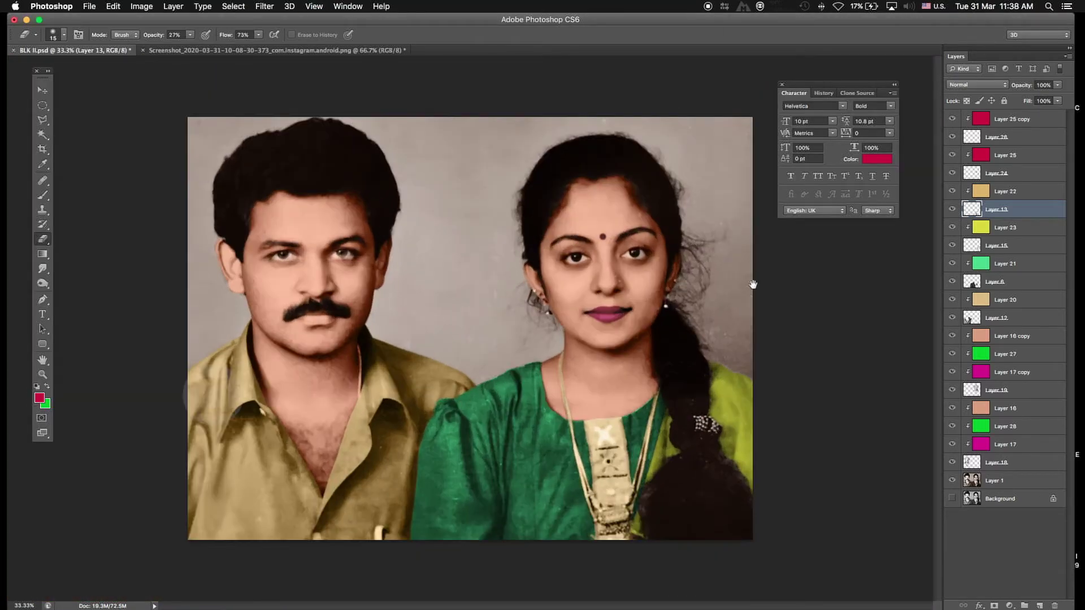
left_click(1004, 354)
key("super+minus")
left_click(977, 85)
Step: Set Layer 27 to Darken blending and nudge the midtone and shadow colour balance
left_click(975, 235)
key("super+minus")
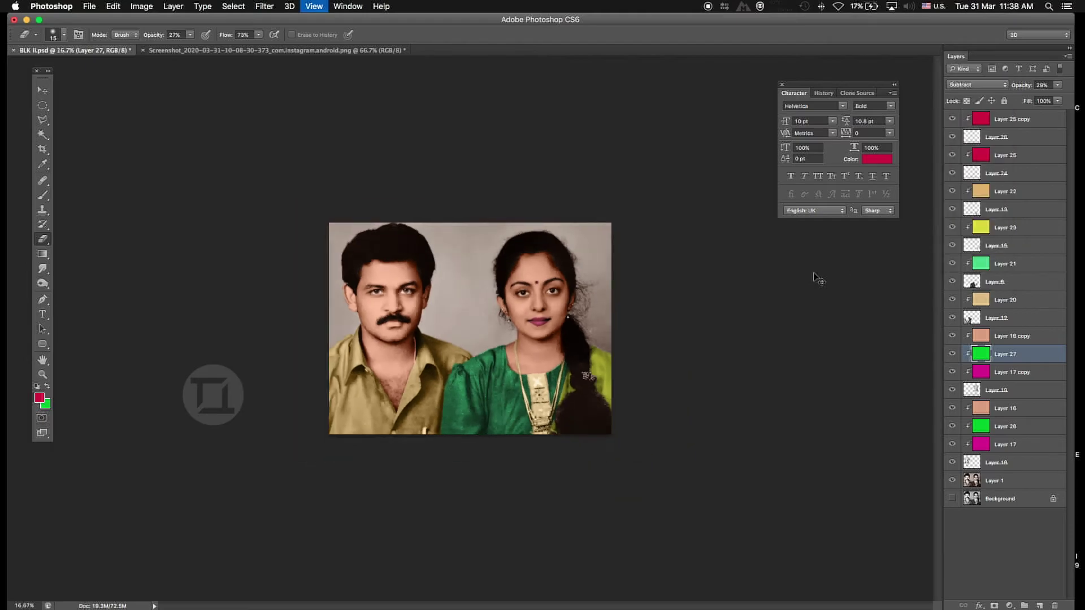
key("super+plus")
left_click(976, 85)
left_click(975, 35)
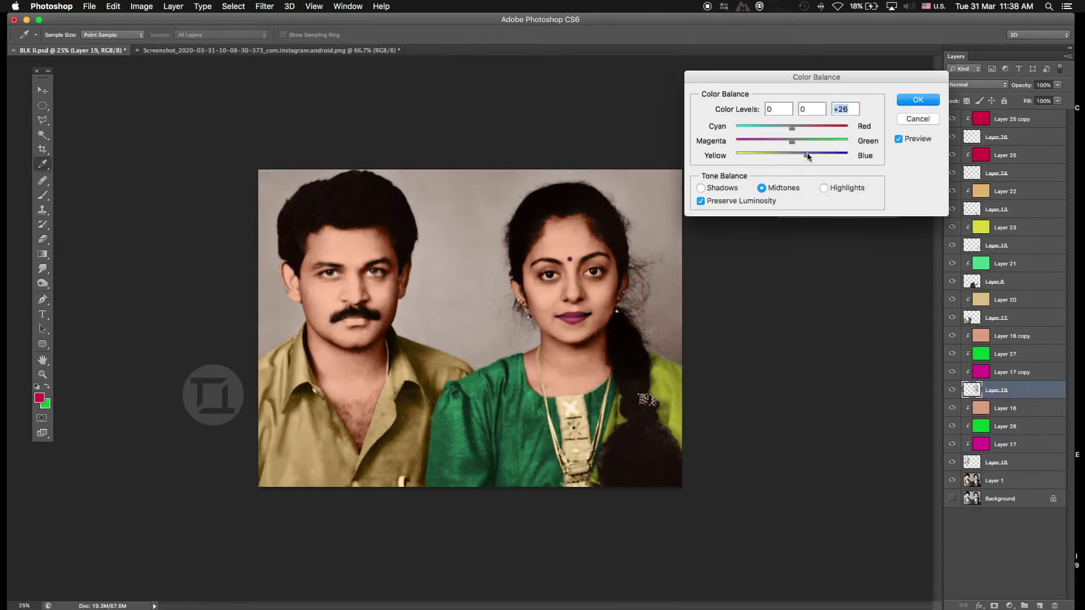
left_click_drag(808, 156, 791, 144)
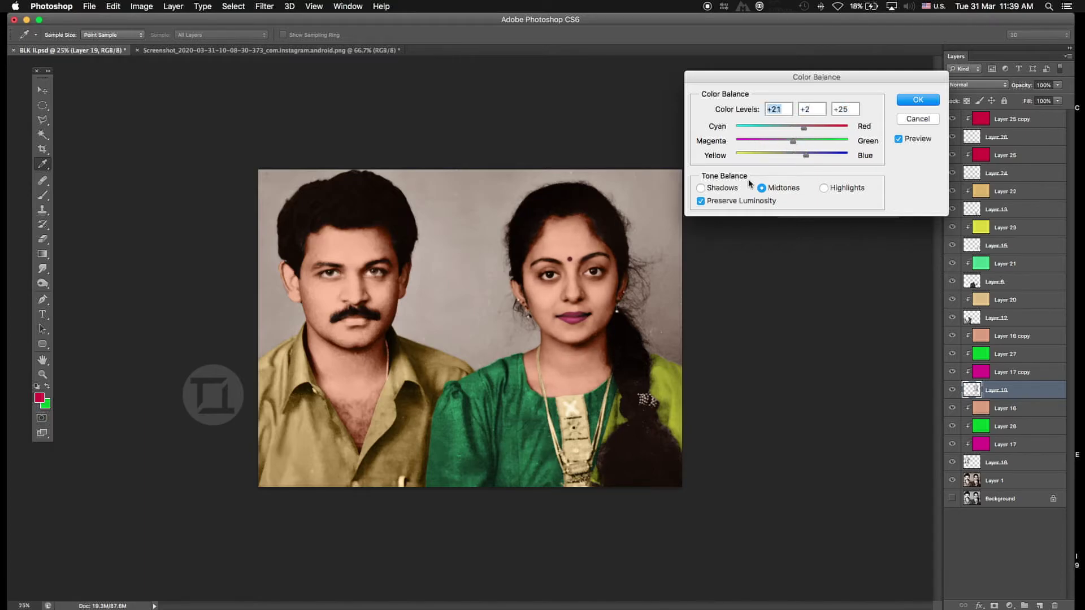
left_click(722, 188)
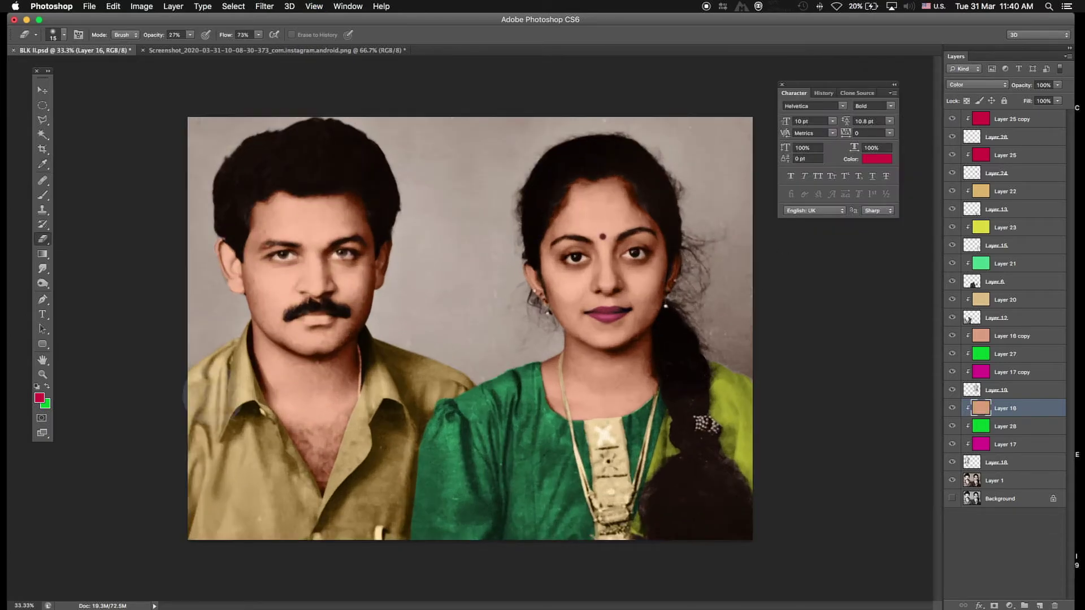
key("a")
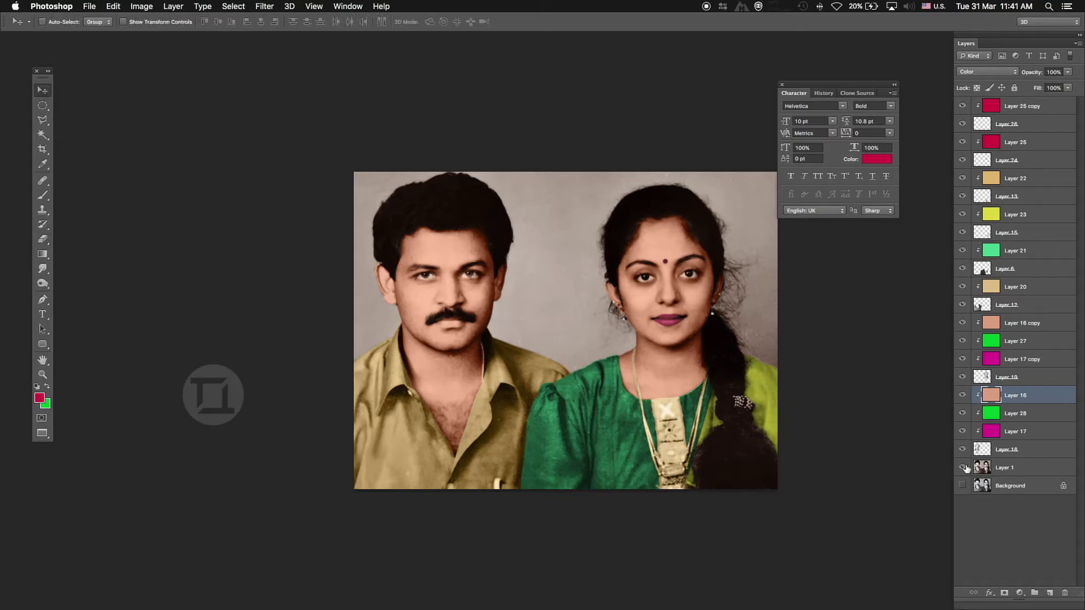
Step: On Layer 28, brighten the photo with Curves and shift the colour balance toward cyan
key("ctrl+plus")
left_click(987, 413)
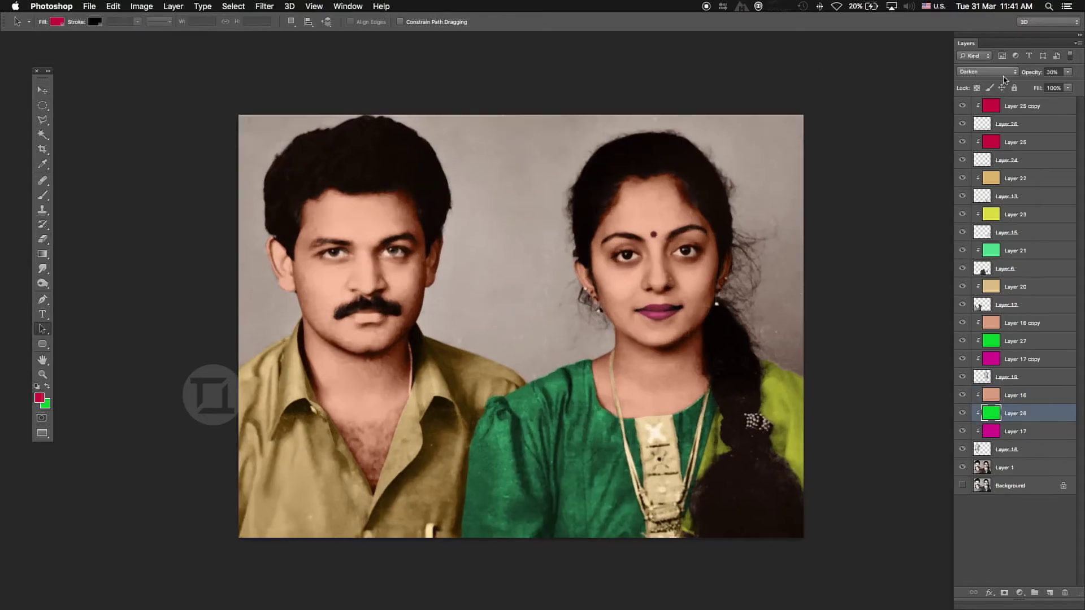
key("ctrl+m")
left_click_drag(861, 250, 862, 230)
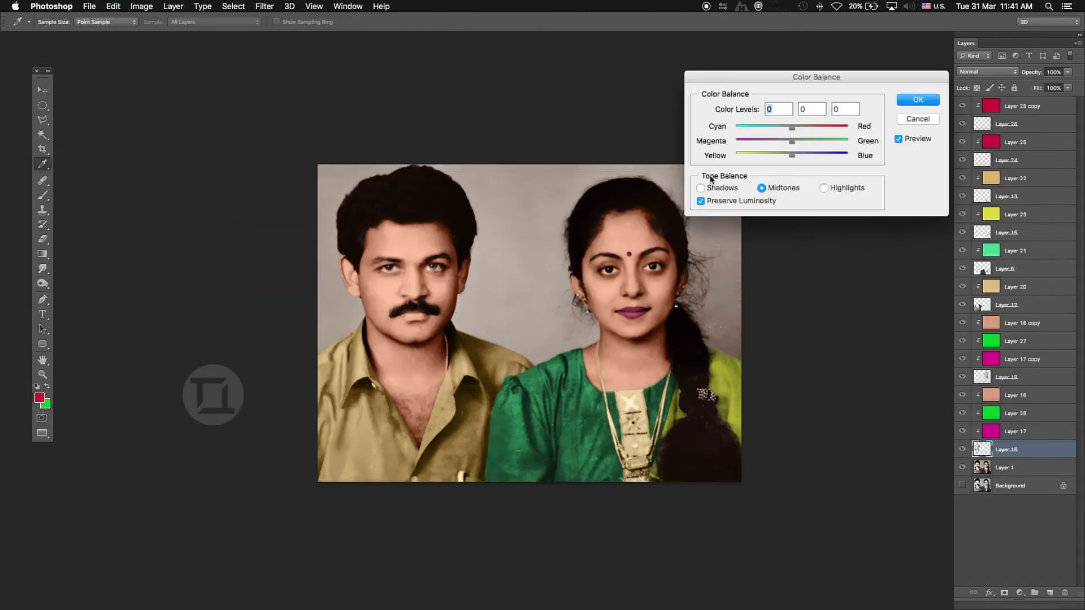
left_click_drag(791, 127, 752, 128)
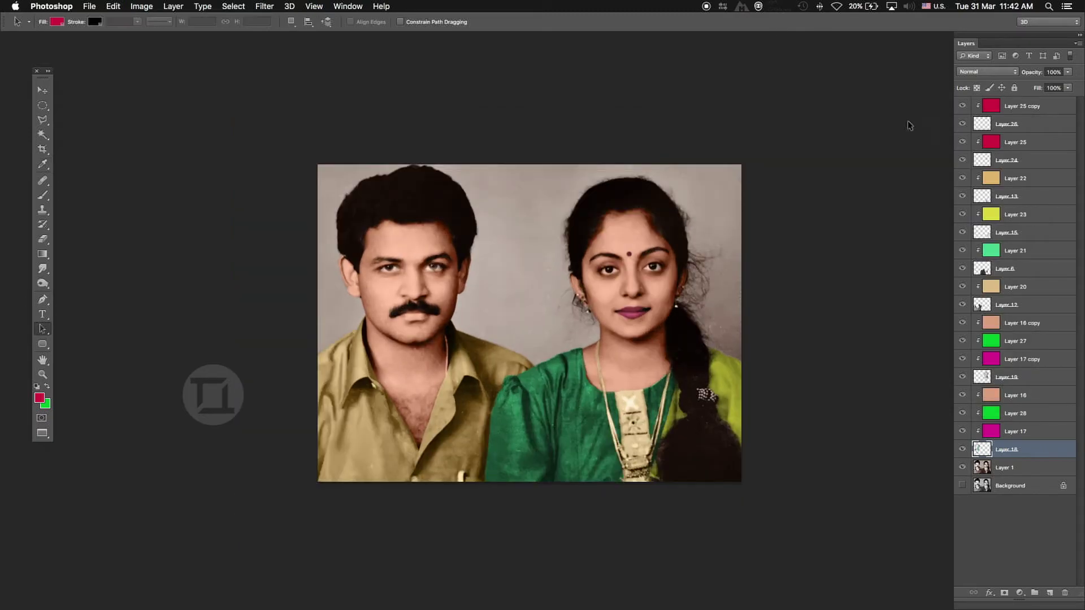
scroll(569, 305, "up", 5)
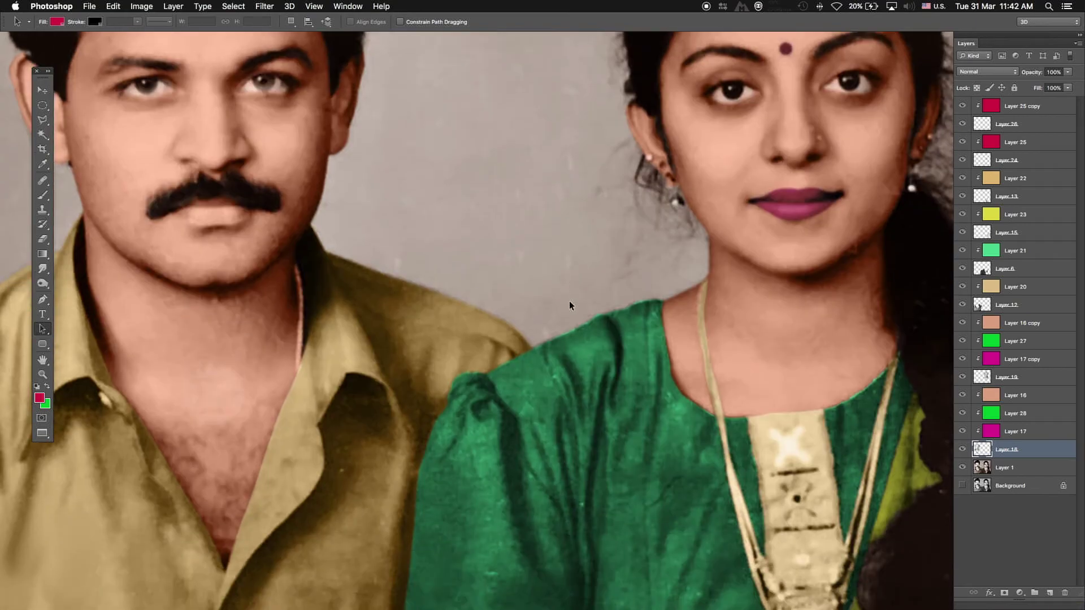
key("super+0")
Step: Save a JPEG copy of the photo, accepting the default quality options
key("super+shift+s")
left_click(449, 389)
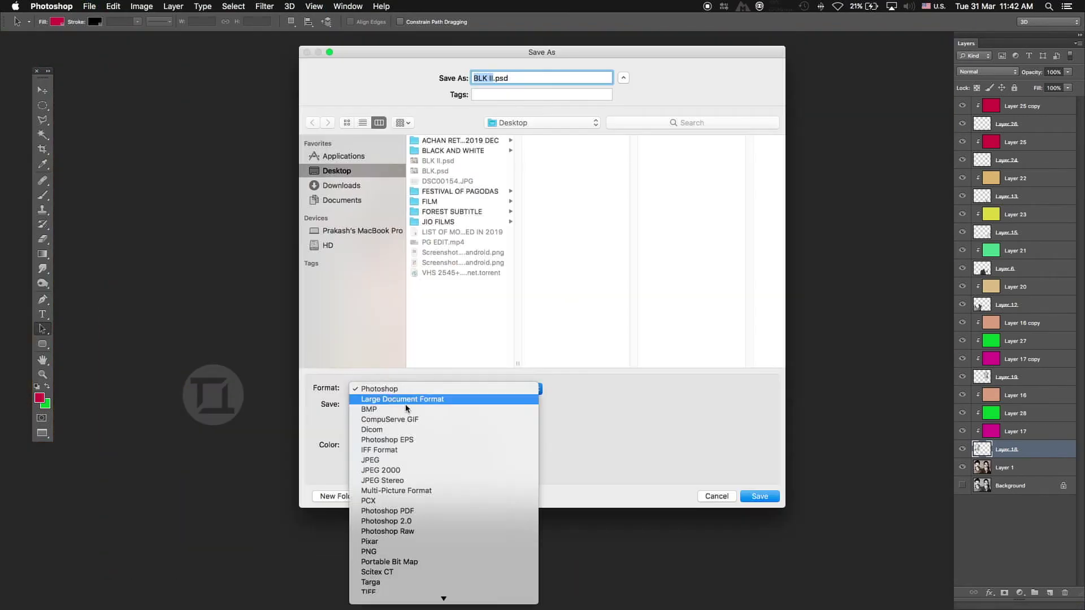
left_click(429, 476)
key("Return")
left_click(431, 150)
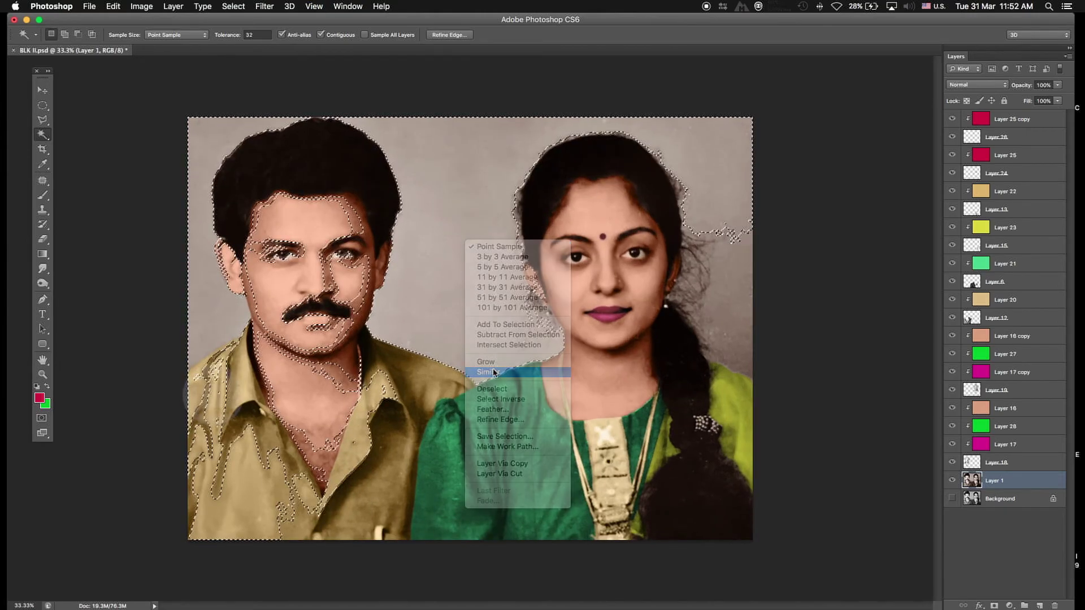
Step: Feather the background selection by 2 pixels
key("m")
right_click(722, 276)
left_click(758, 307)
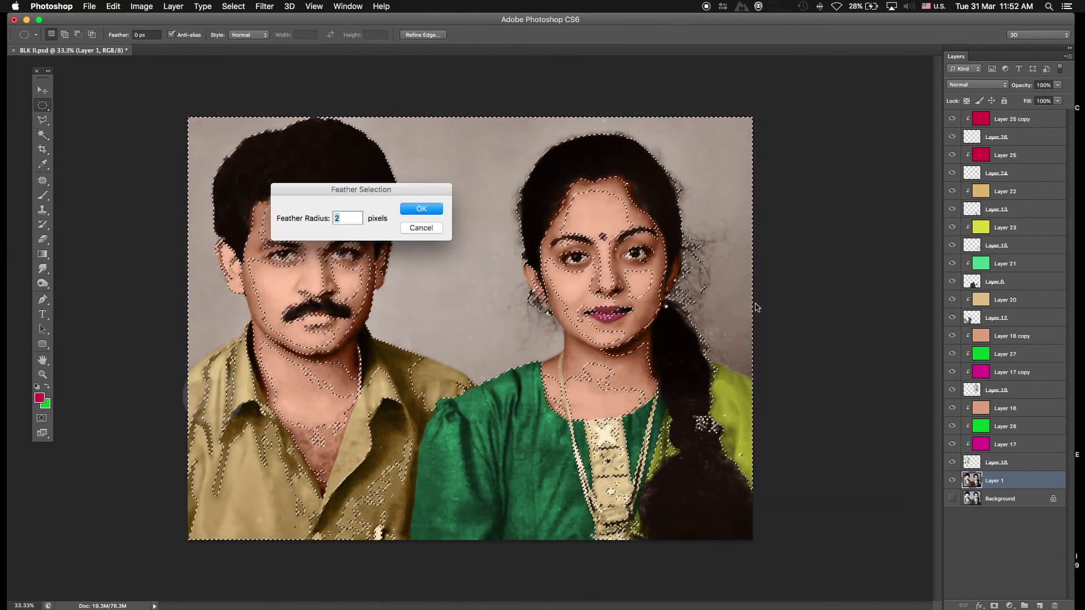
key("Return")
key("ctrl+minus")
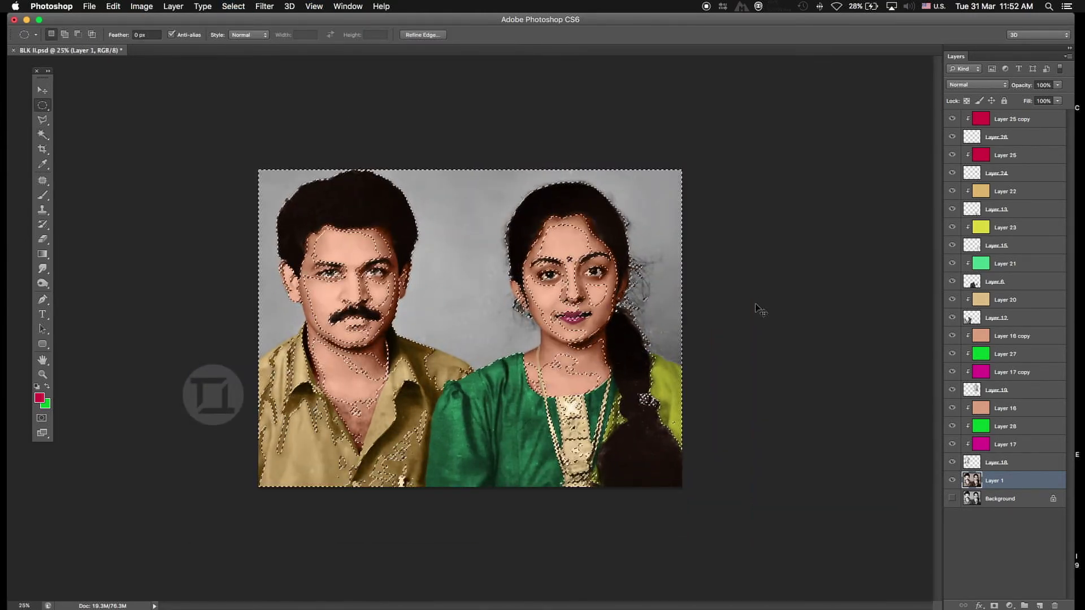
Step: Apply a Color Balance shift toward blue to the selected background, then deselect
key("ctrl+b")
mouse_move(791, 154)
left_mouse_down()
mouse_move(803, 158)
mouse_move(774, 129)
left_mouse_up()
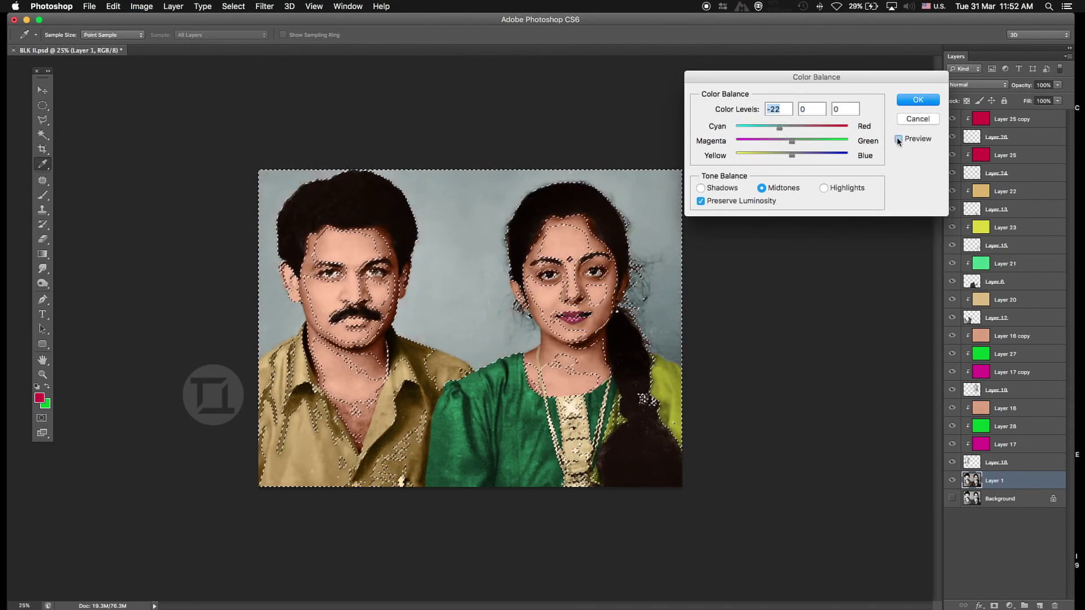
key("Return")
key("ctrl+d")
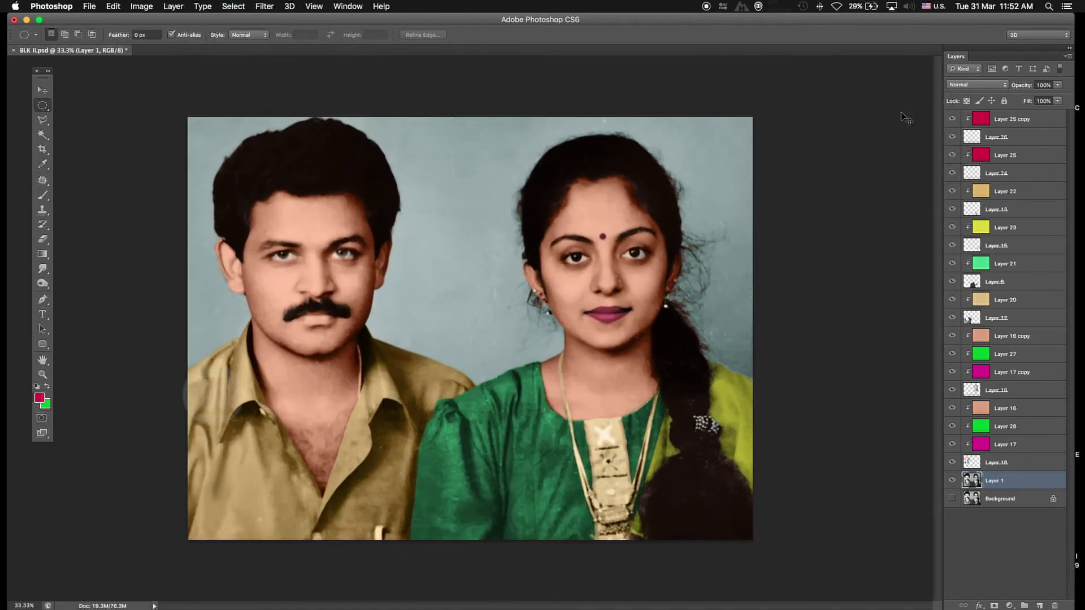
key("ctrl+minus")
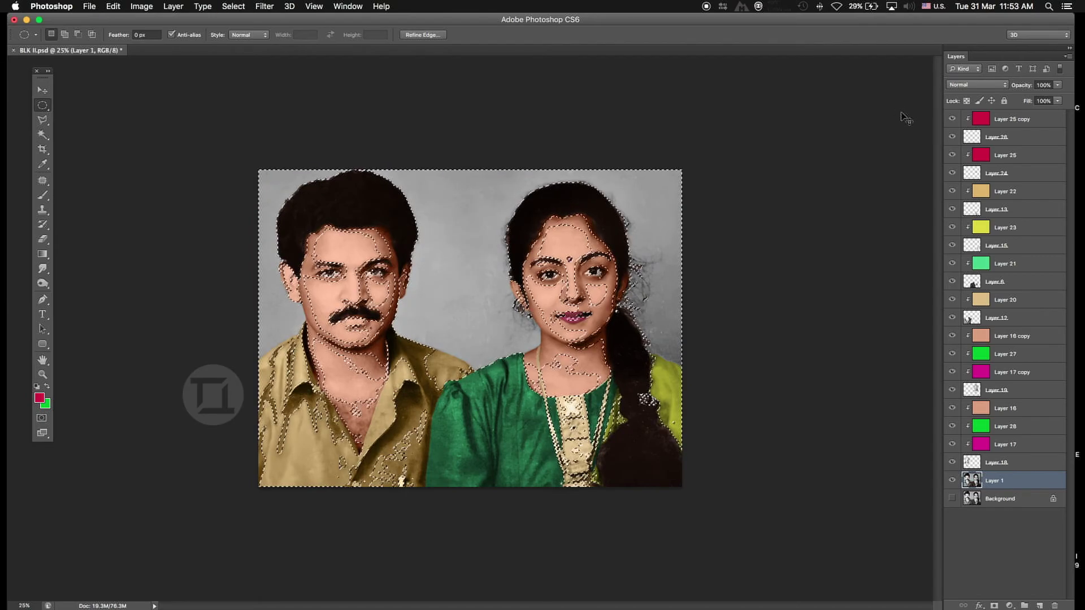
Step: Redo the background Color Balance, shifting the tint toward cyan and yellow, then deselect
key("ctrl+b")
left_click(915, 119)
key("ctrl+b")
mouse_move(791, 127)
left_mouse_down()
mouse_move(779, 127)
mouse_move(782, 156)
left_mouse_up()
left_click(918, 101)
key("ctrl+d")
key("ctrl+minus")
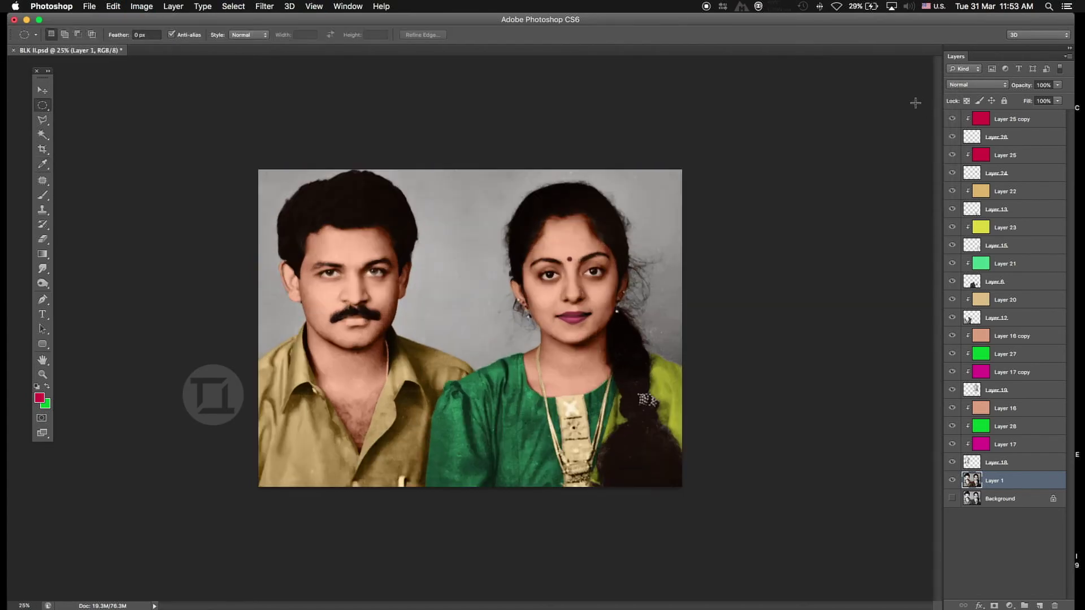
Step: Zoom in on the man's face, duplicate the Background layer and set a 70 px eraser
key("v")
scroll(415, 304, "up", 2)
scroll(415, 305, "up", 2)
scroll(415, 305, "up", 1)
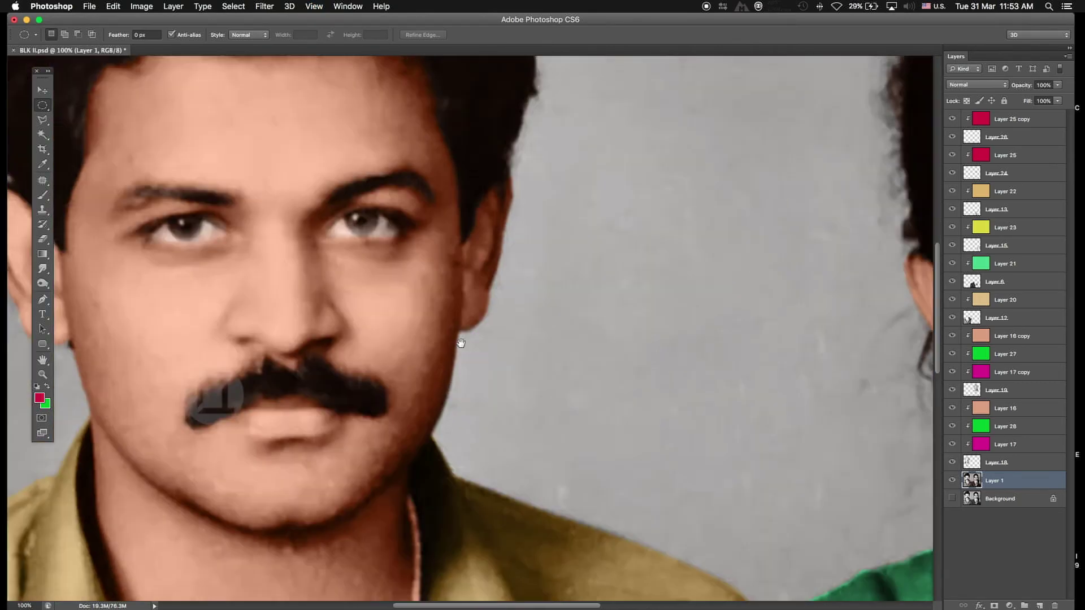
left_click_drag(343, 305, 493, 411)
key("ctrl+j")
key("e")
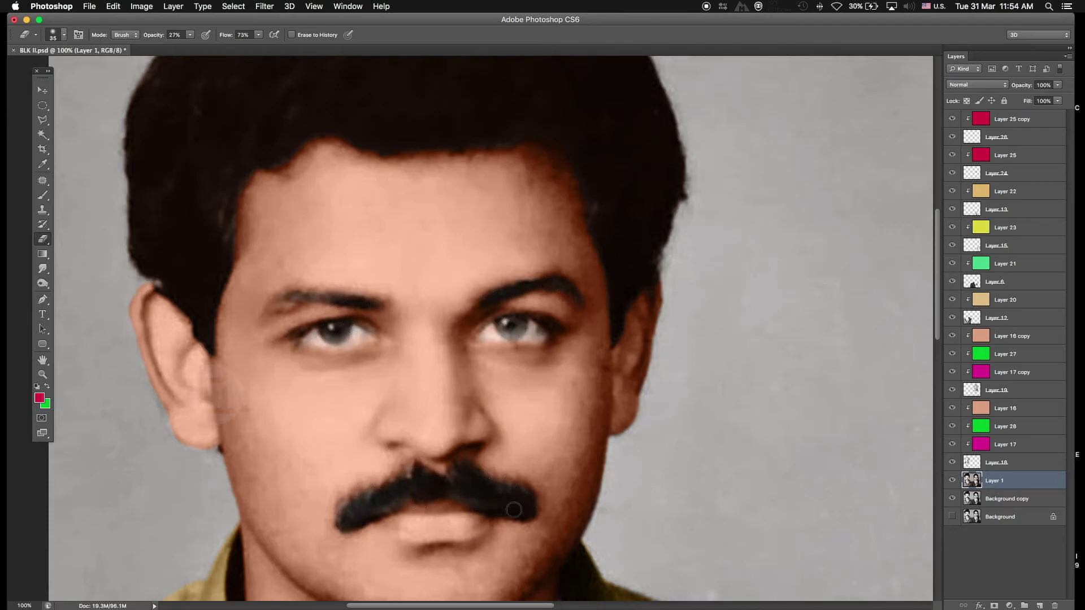
scroll(513, 509, "down", 2)
scroll(630, 222, "up", 1)
key("bracketright")
key("bracketright")
key("bracketright")
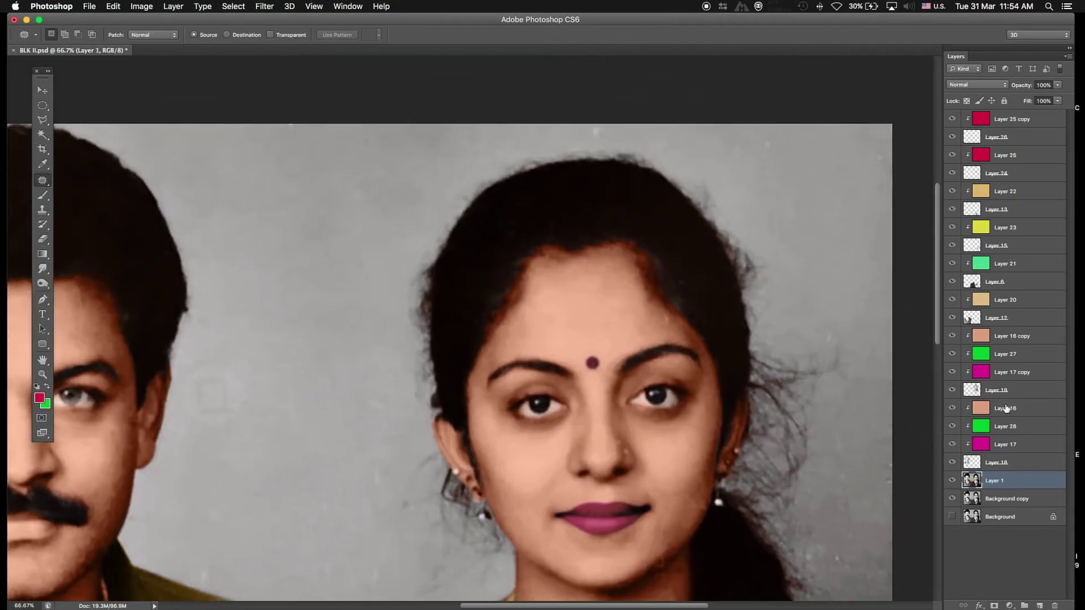
Step: Patch the blemish on the man's cheek on Layer 19, then clone-stamp his neck on Layer 18
left_click(997, 390)
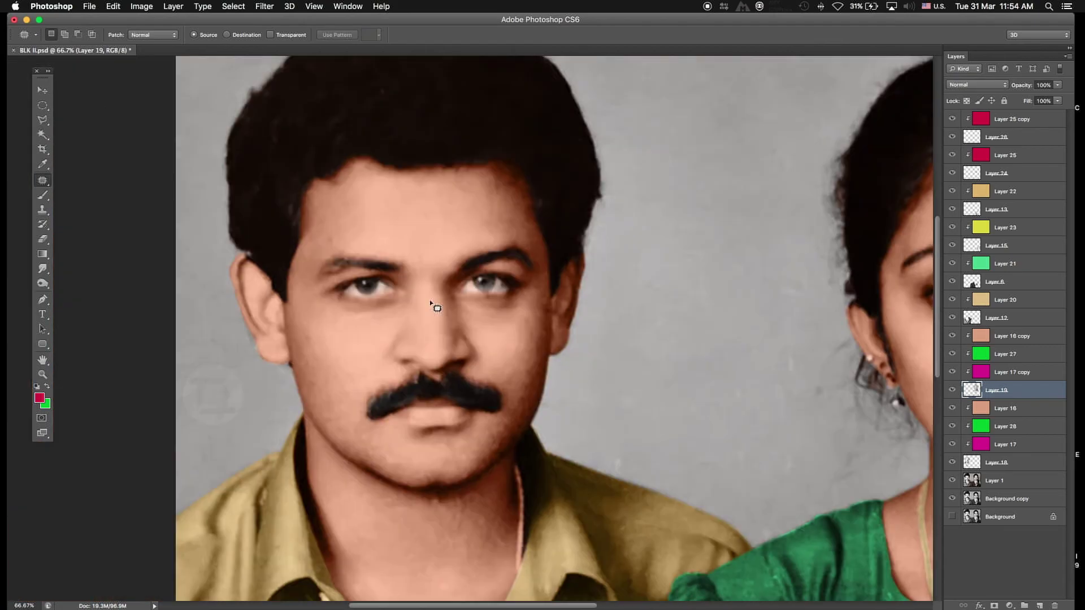
left_click_drag(306, 327, 309, 345)
left_click(991, 463)
key("ctrl+d")
key("ctrl+0")
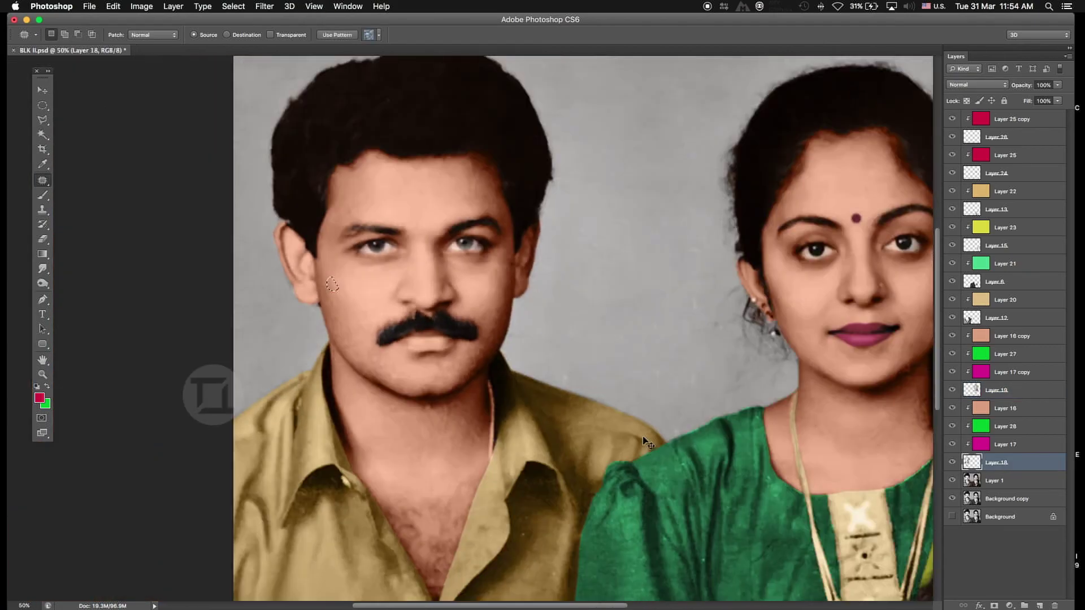
key("s")
scroll(503, 277, "up", 2)
Step: Soften the man's shirt on Layer 12 with Smudge and Blur strokes
left_click(960, 318)
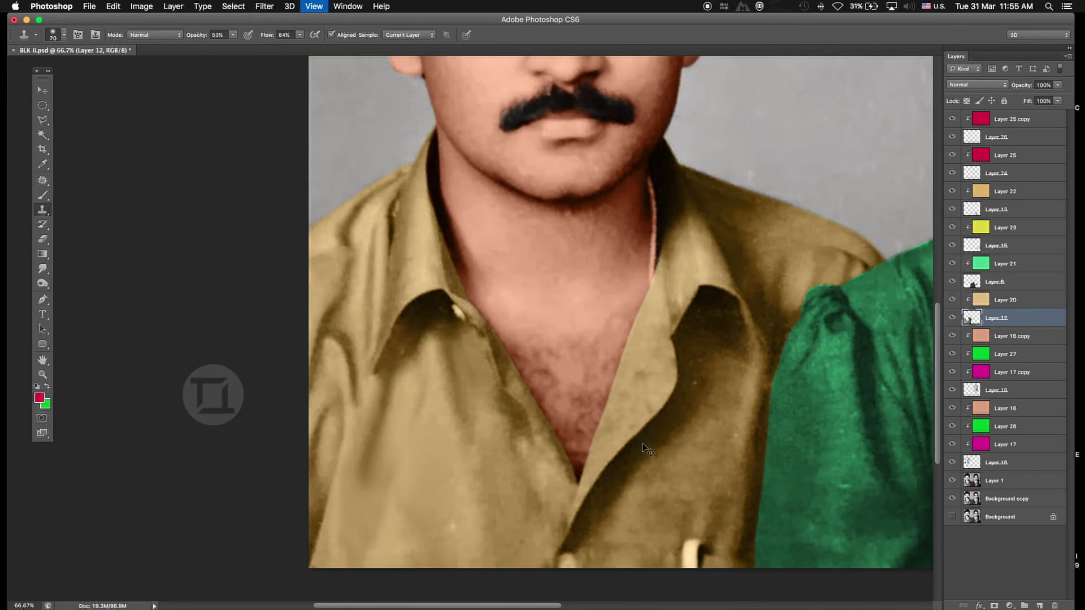
key("ctrl+minus")
key("ctrl+minus")
left_click(44, 268)
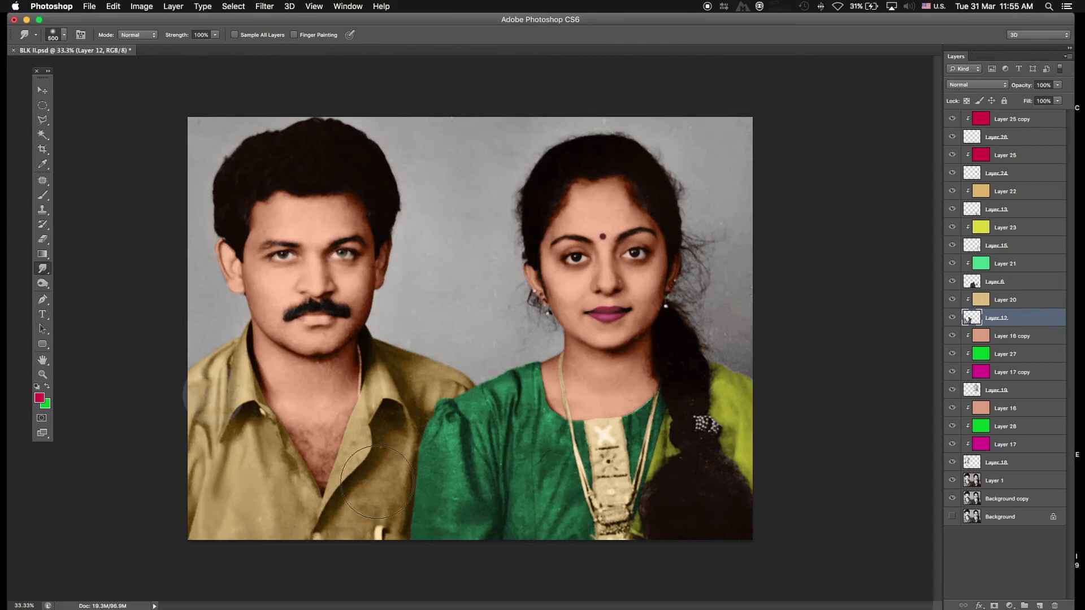
left_click(85, 291)
left_click(43, 270, "alt")
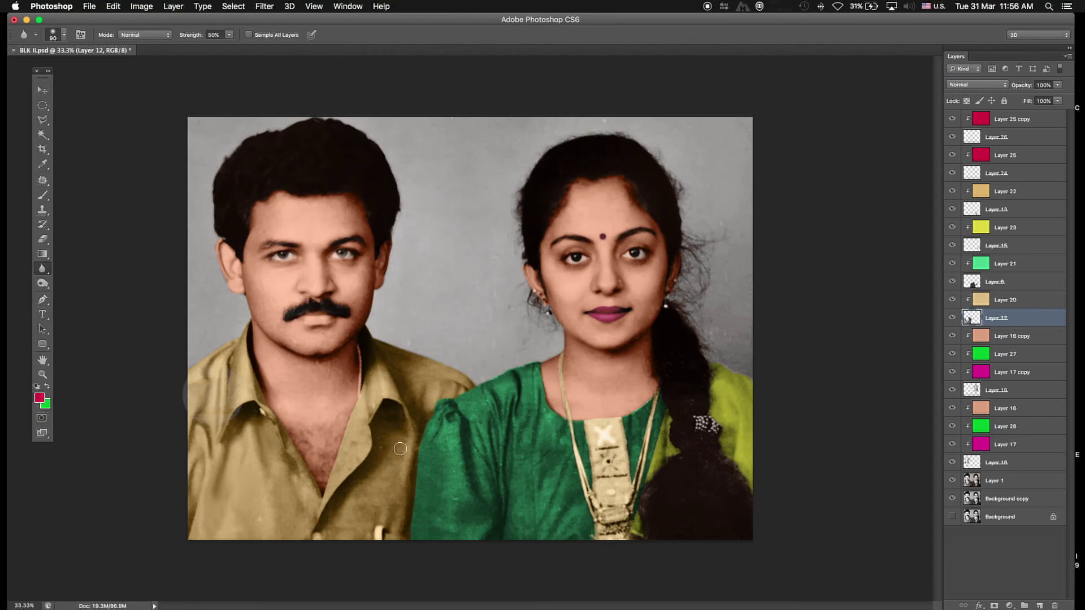
key("ctrl+minus")
key("ctrl+plus")
key("ctrl+plus")
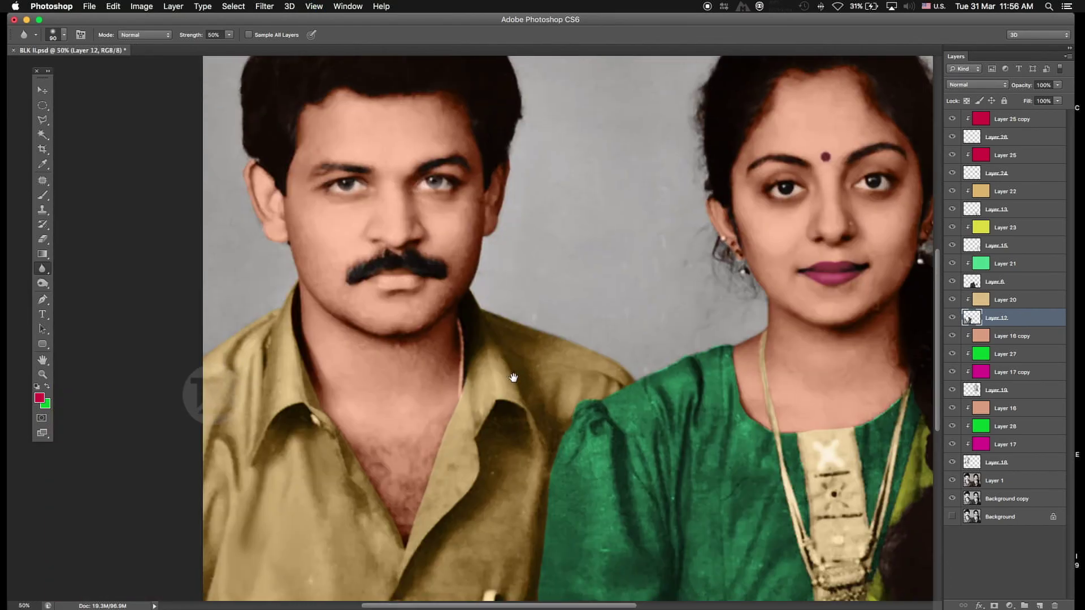
key("ctrl+minus")
key("ctrl+minus")
key("ctrl+plus")
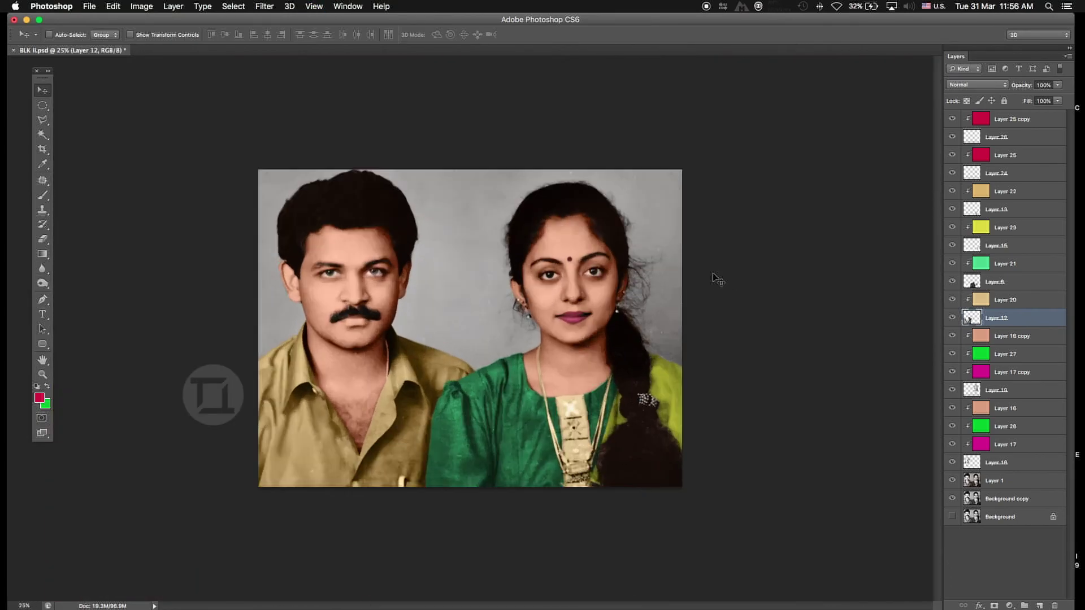
left_click(1038, 121)
key("ctrl+alt+shift+n")
key("ctrl+BackSpace")
key("alt+shift+t")
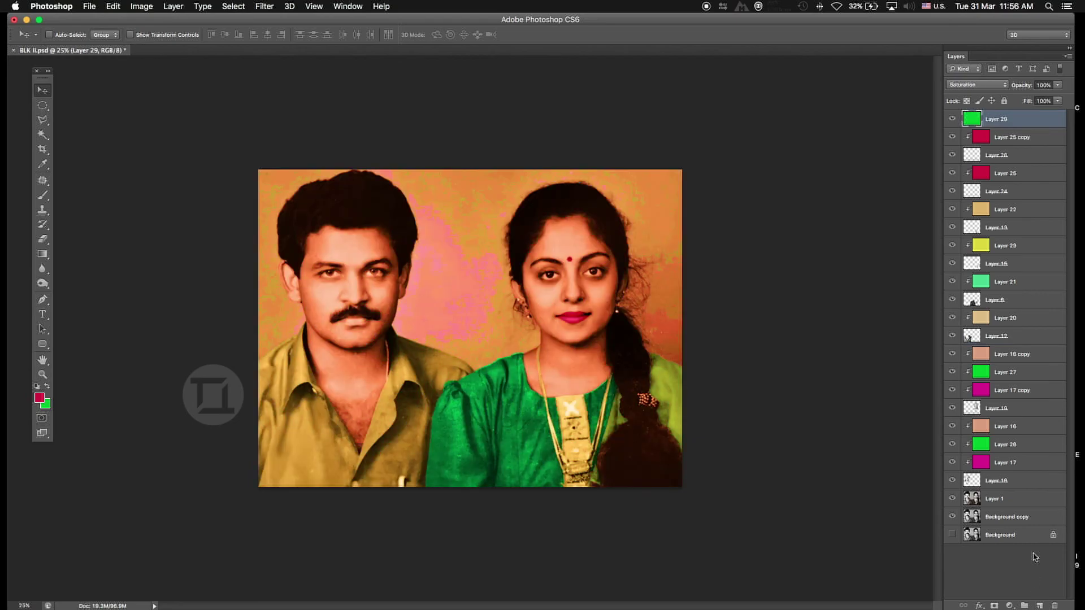
left_click_drag(1057, 84, 1012, 99)
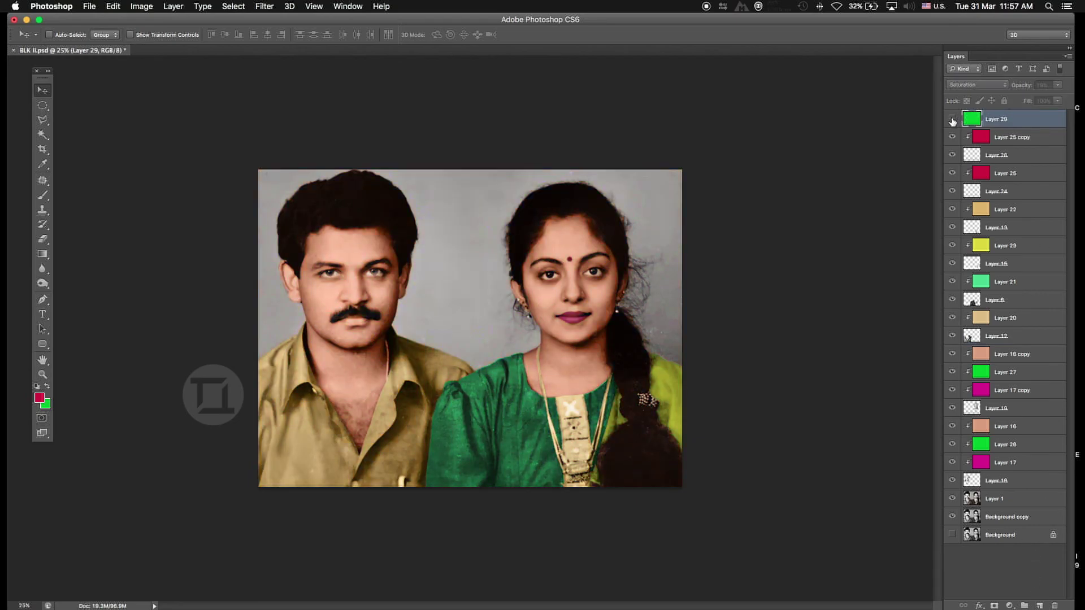
left_click_drag(952, 120, 1015, 418)
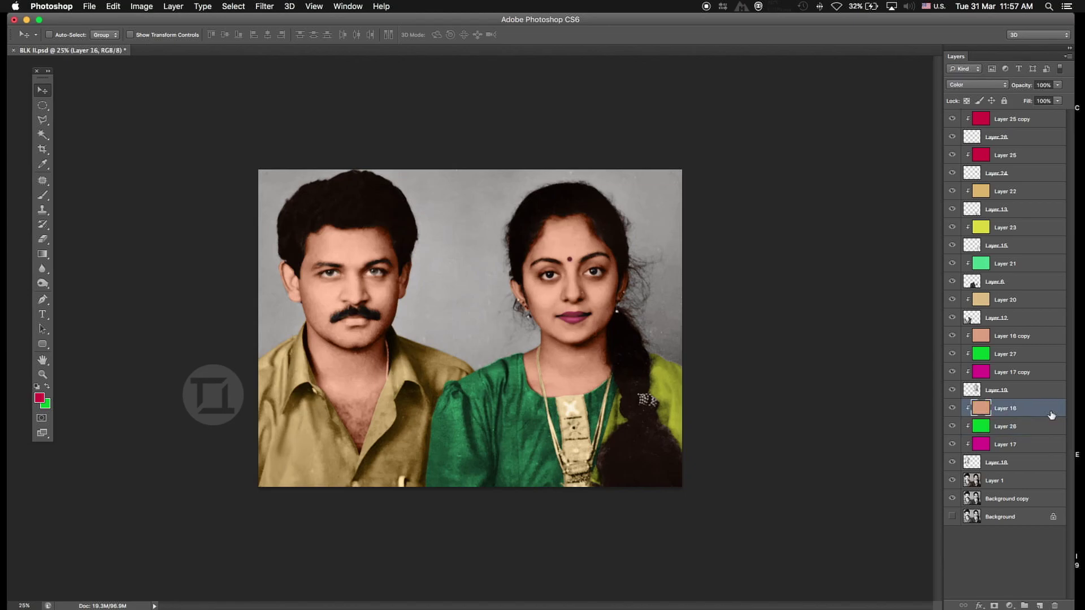
left_click(1033, 417, "alt")
key("alt+shift+t")
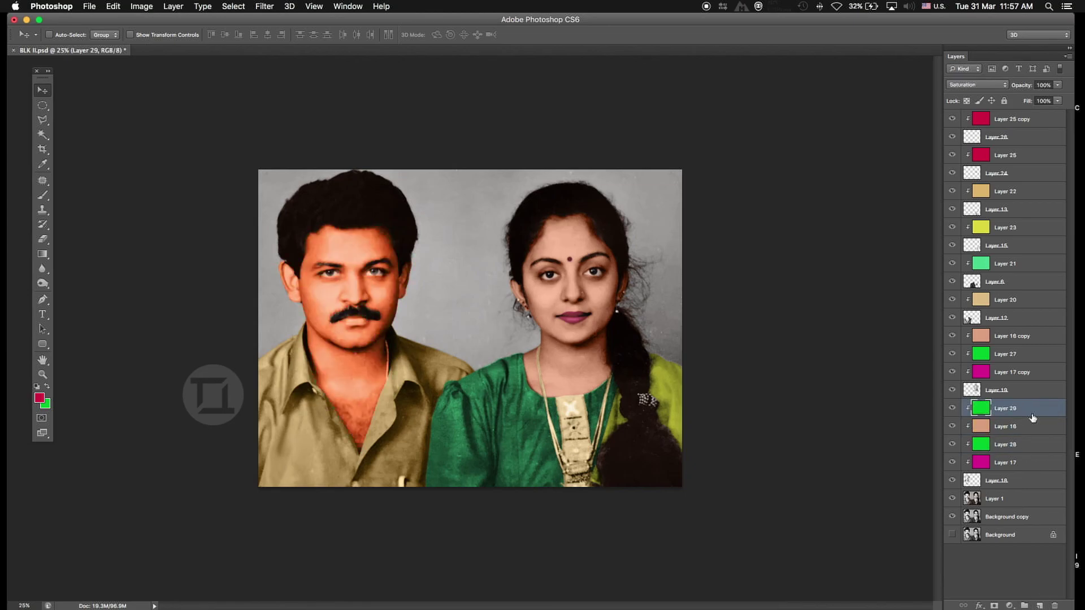
left_click_drag(1057, 102, 1015, 113)
key("Delete")
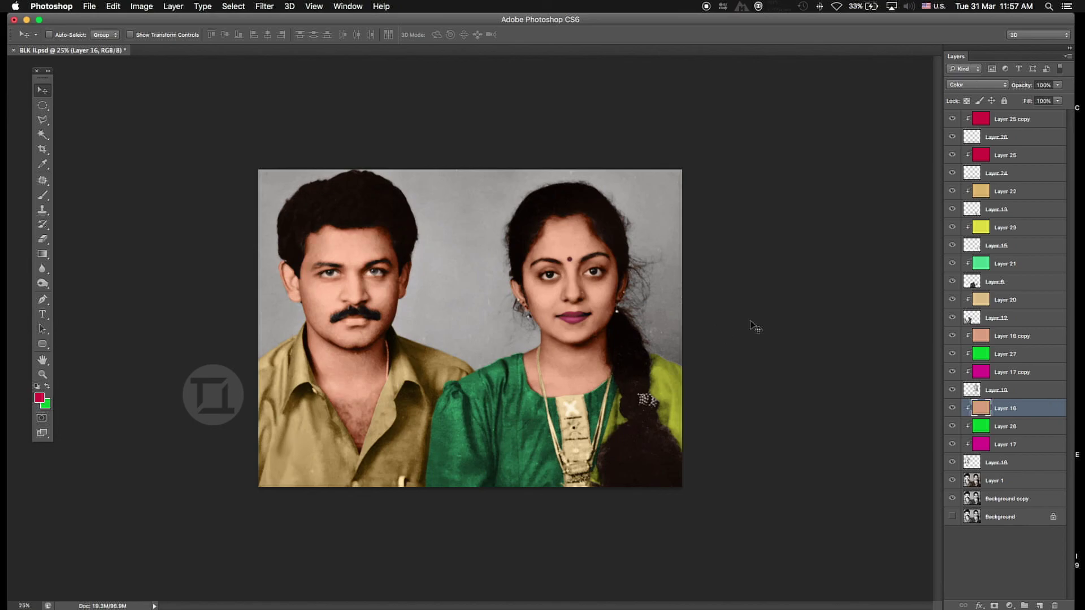